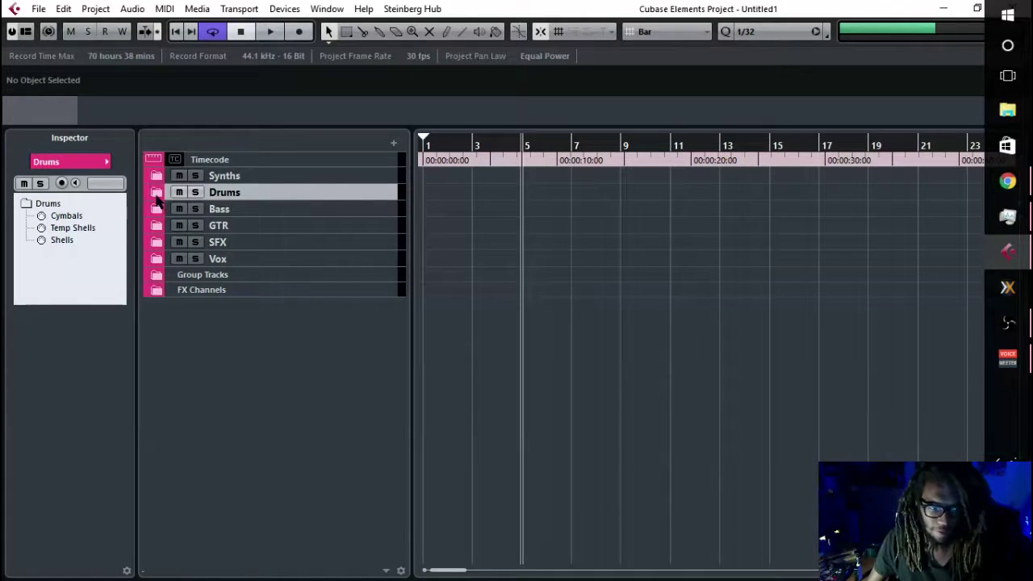
- Select the Cymbals track in the Drums folder, open its Addictive Drums 2 instrument for inspection, and close it
left_click(282, 209)
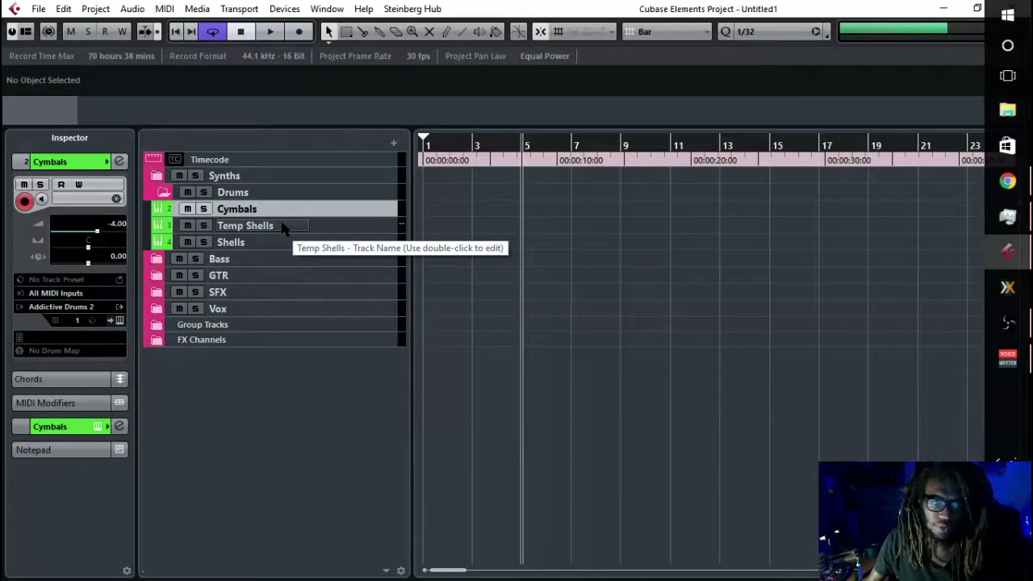
left_click(62, 306)
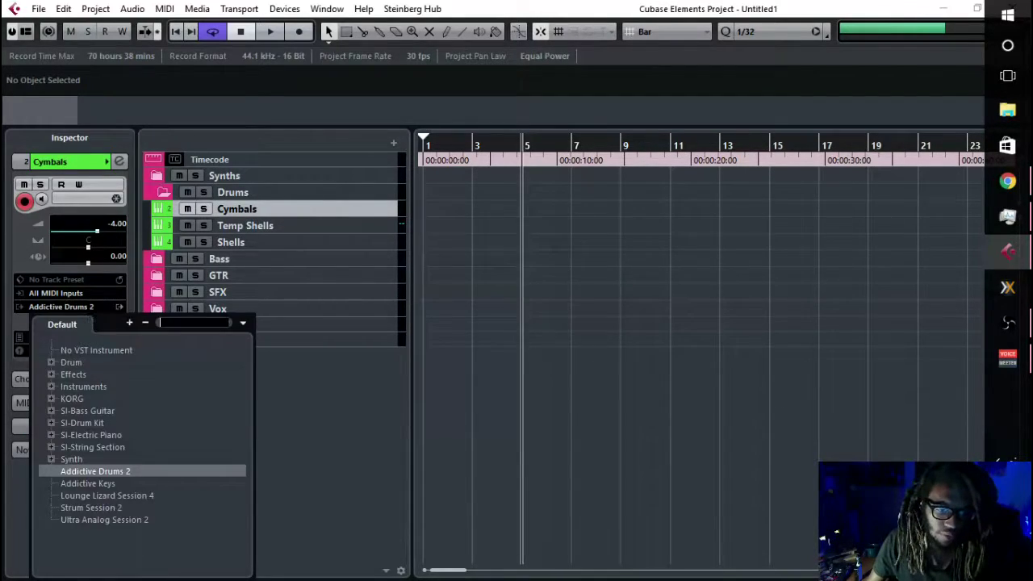
left_click(55, 307)
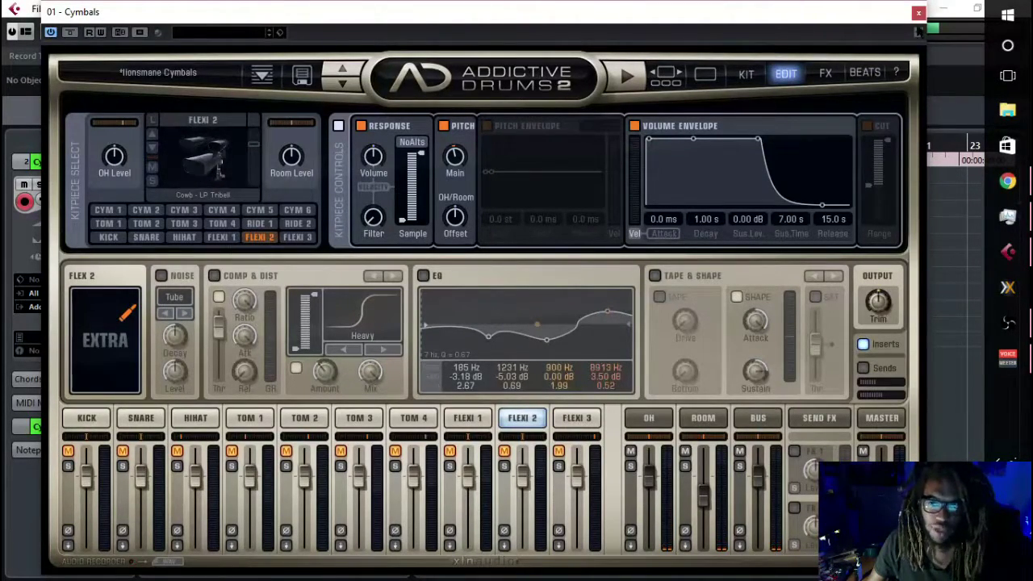
left_click(918, 12)
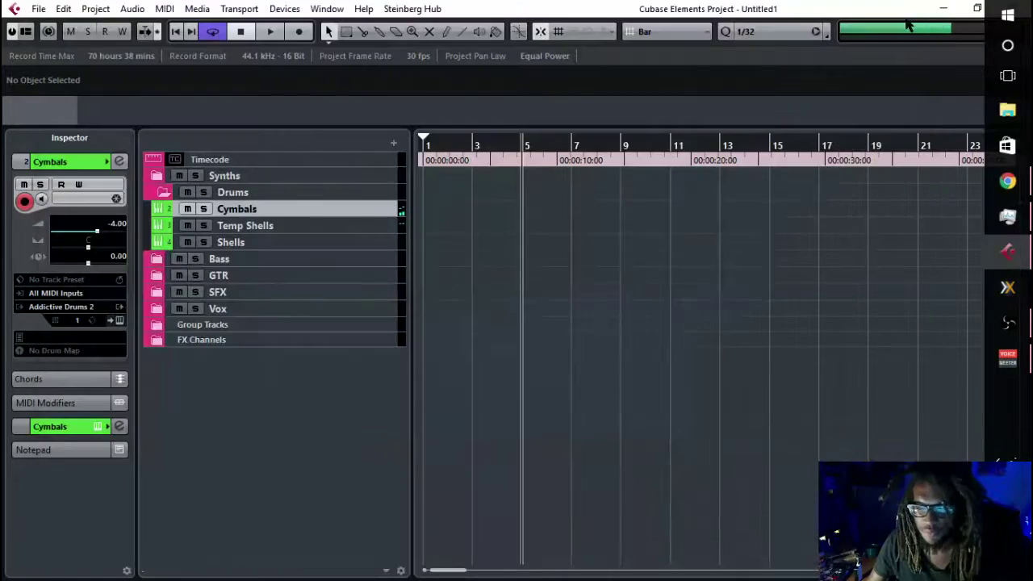
- Select the Shells track, open its Kontakt 5 instrument to examine the loaded drum kit, and close it
left_click(290, 228)
left_click(310, 244)
left_click(323, 227)
left_click(327, 243)
left_click(71, 308)
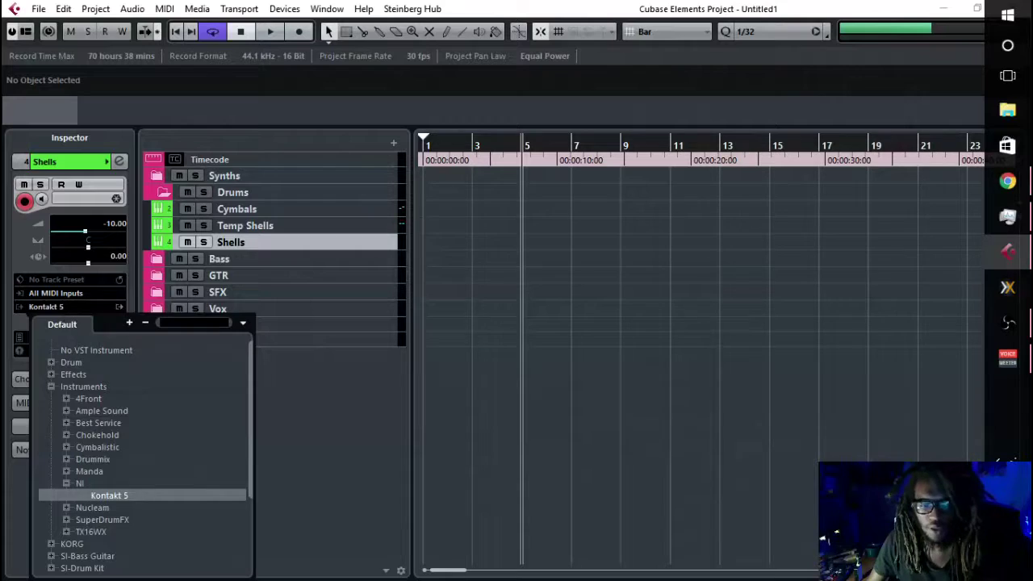
key("Escape")
left_click(118, 307)
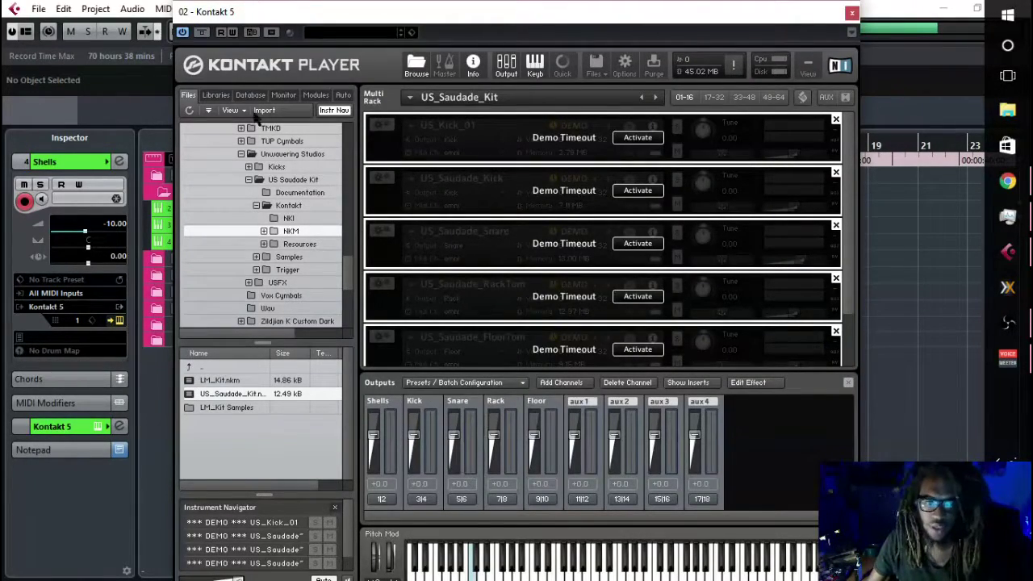
scroll(849, 162, "down", 1)
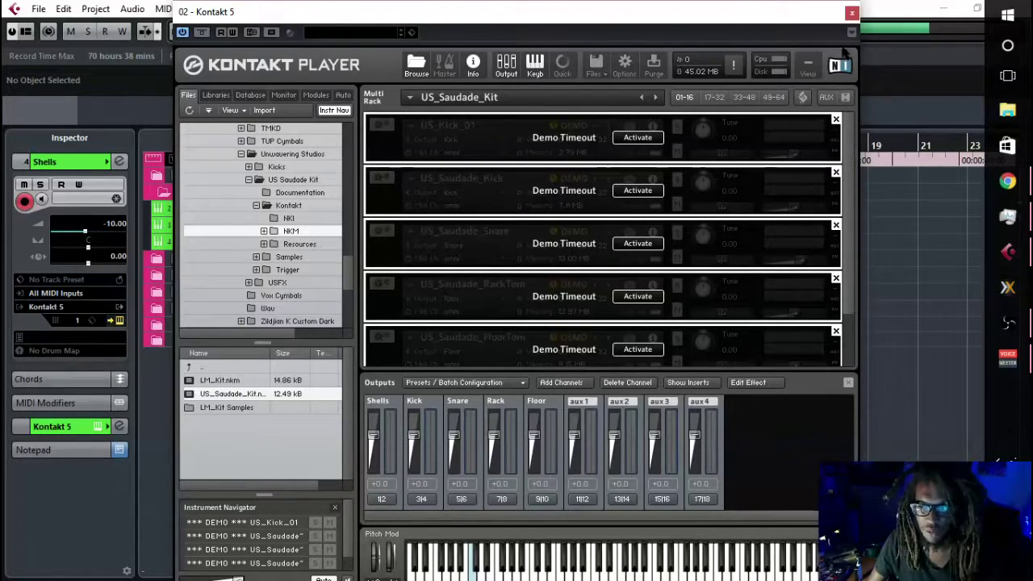
left_click(851, 14)
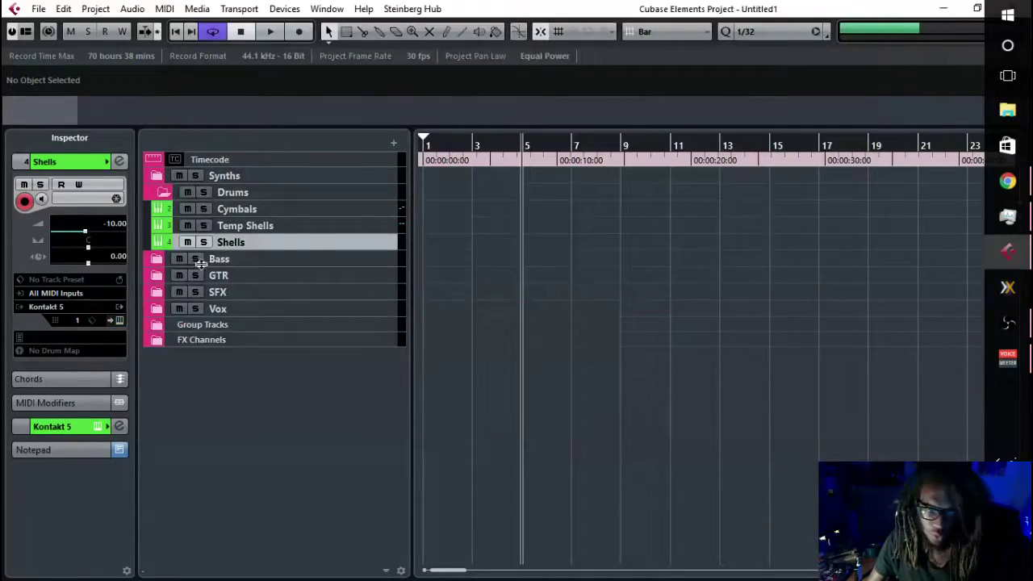
- Open the TX16Wx sampler on the Temp Shells track, audition the snare, floor and rack keys, and close it
left_click(291, 228)
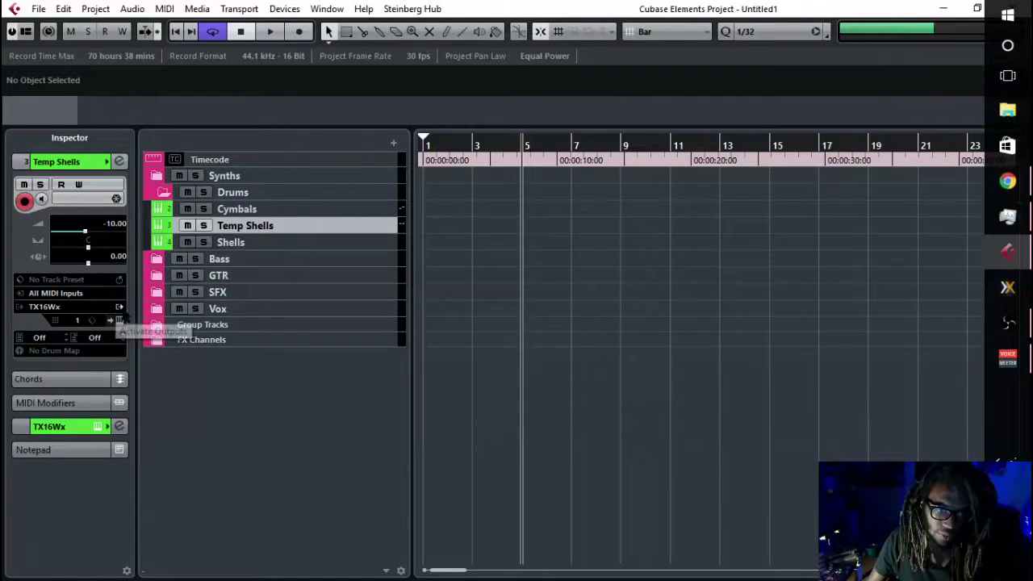
left_click(121, 309)
left_click(114, 321)
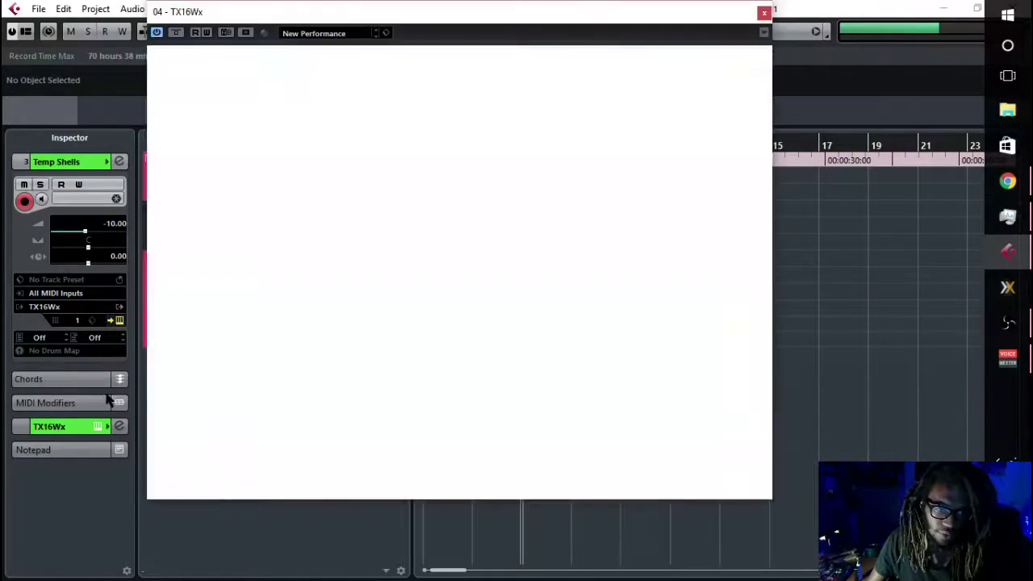
left_click(120, 320)
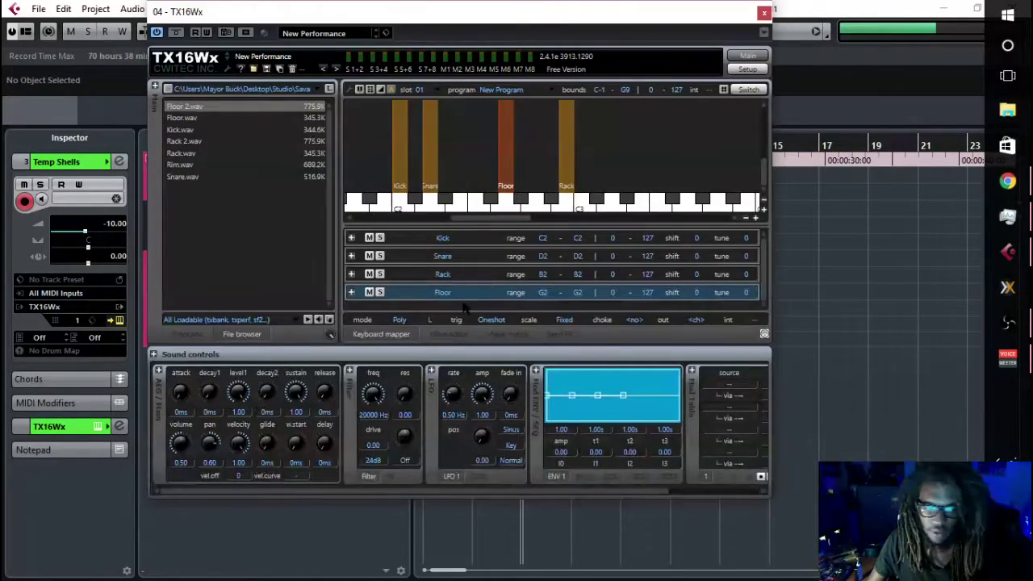
left_click(430, 208)
left_click(506, 208)
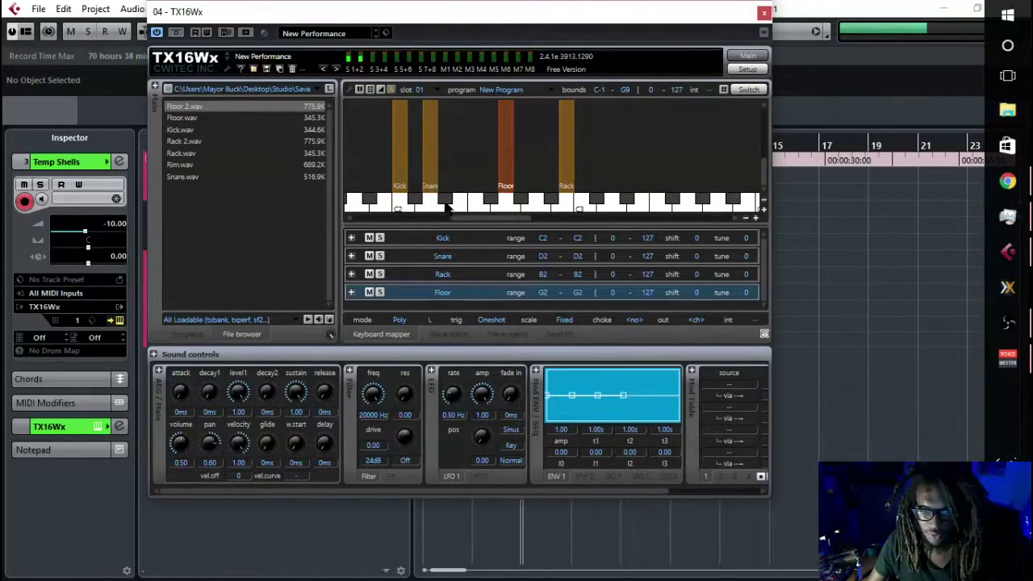
left_click(566, 209)
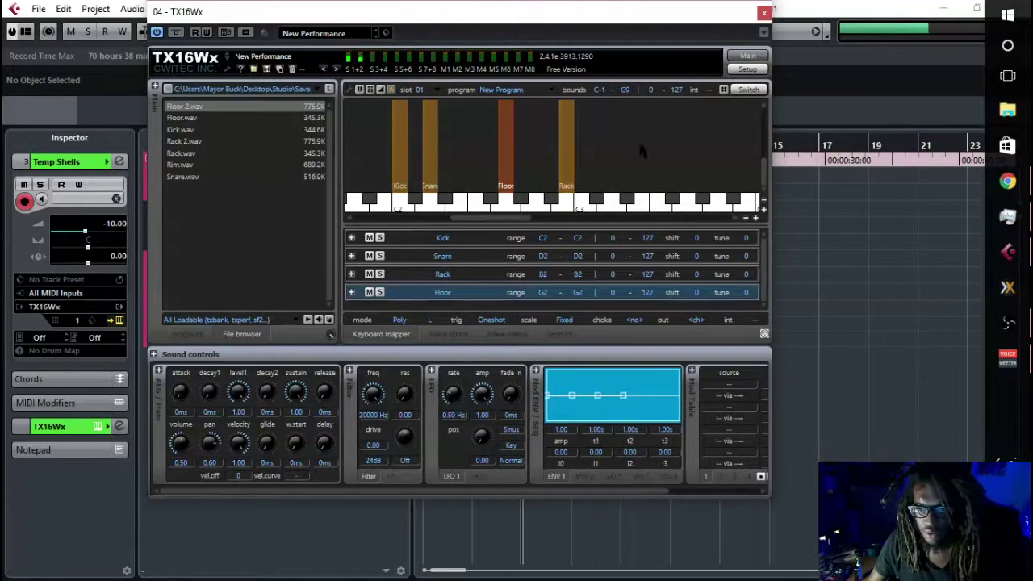
left_click(764, 13)
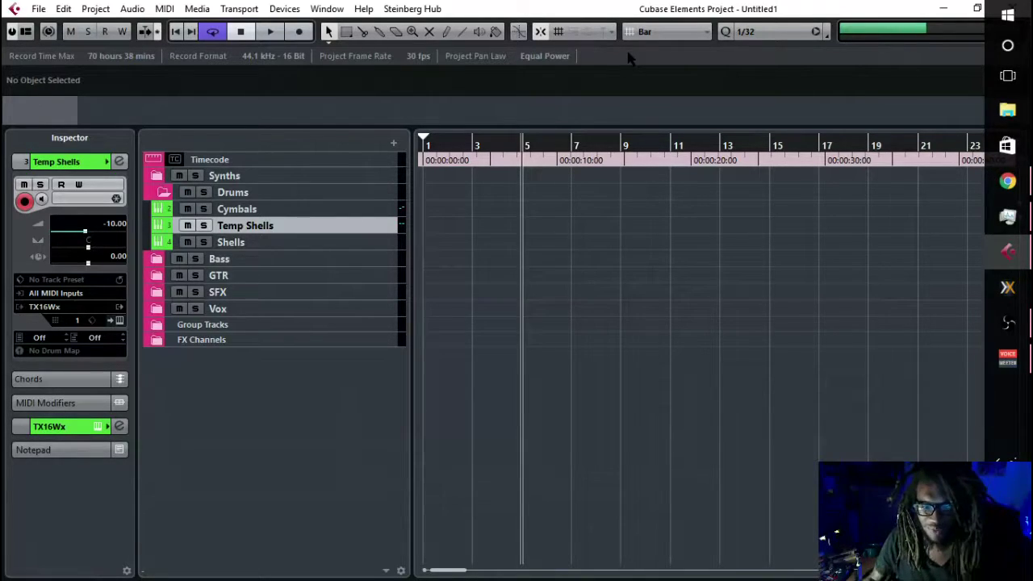
- Create an empty one-bar MIDI part at bar 2 on the Temp Shells track
scroll(487, 223, "up", 4)
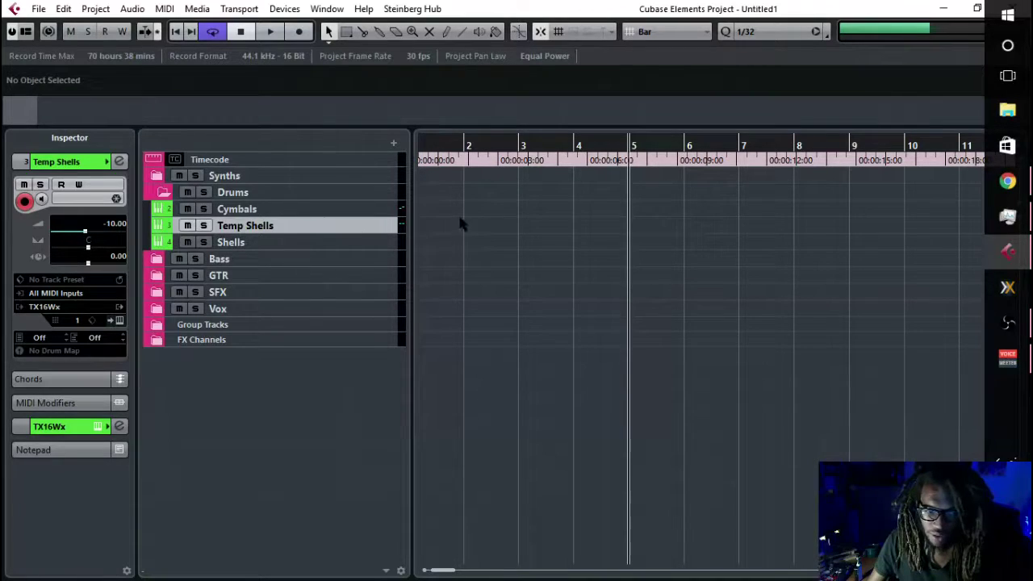
double_click(473, 228)
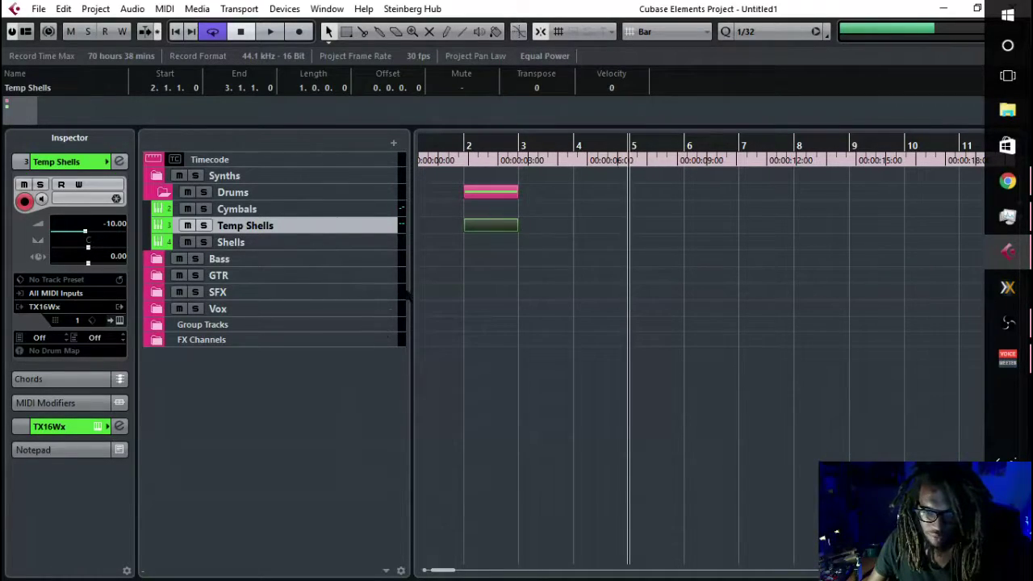
left_click(290, 242)
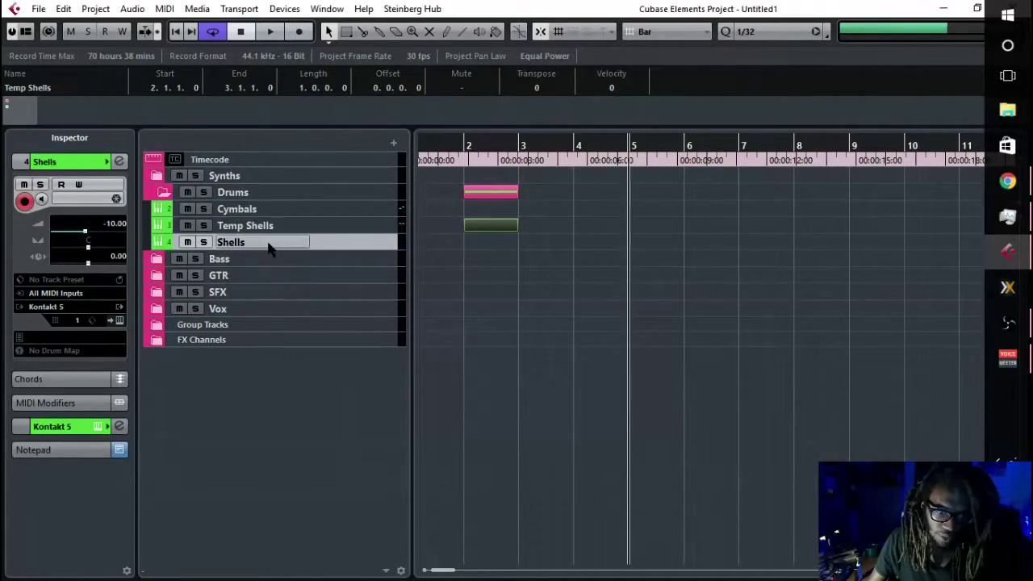
left_click(329, 230)
- Open the Temp Shells part in the Key Editor, examine its lower octaves, and close the editor
scroll(486, 242, "up", 2)
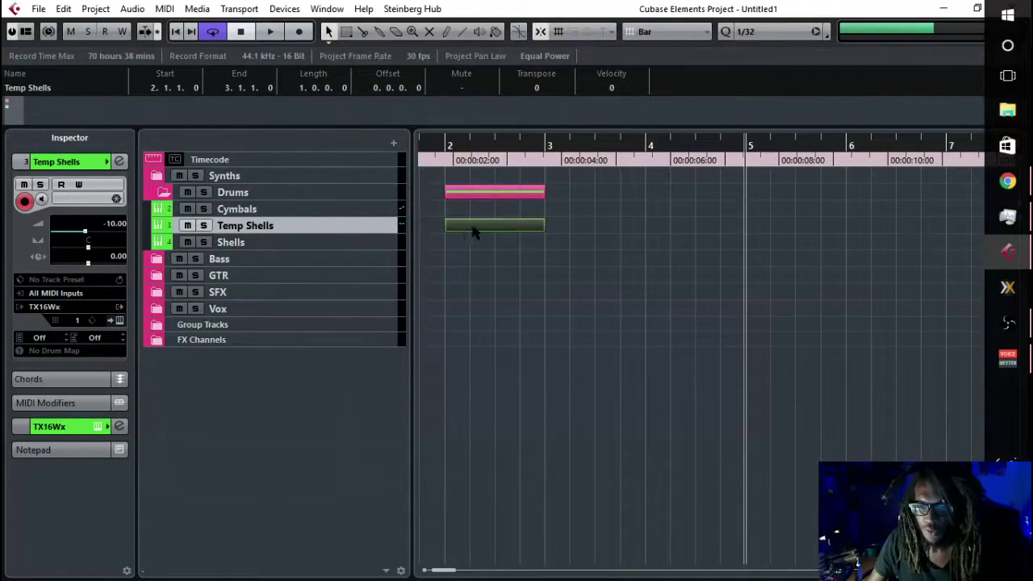
double_click(475, 227)
left_click_drag(547, 72, 582, 32)
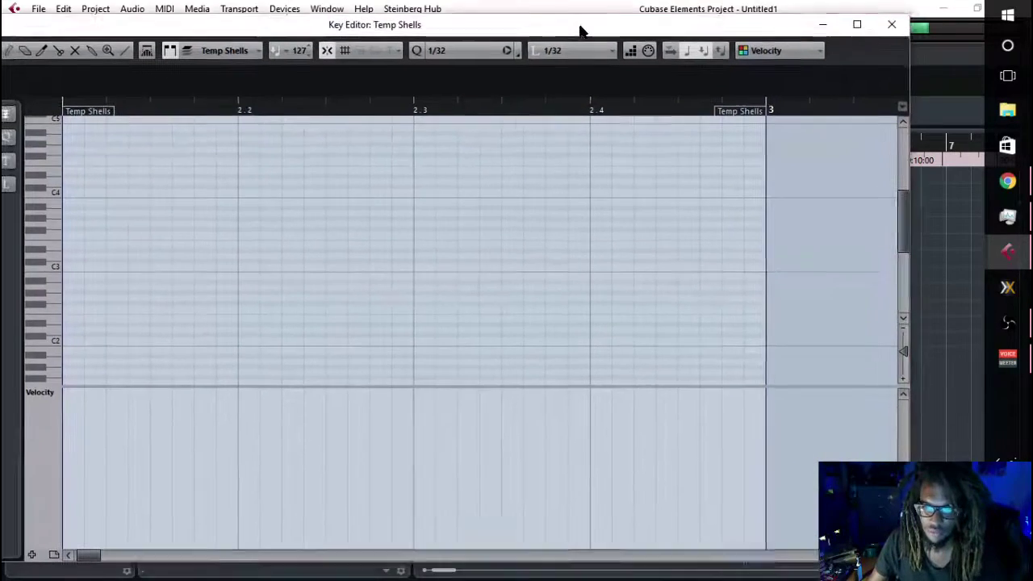
scroll(85, 307, "down", 4)
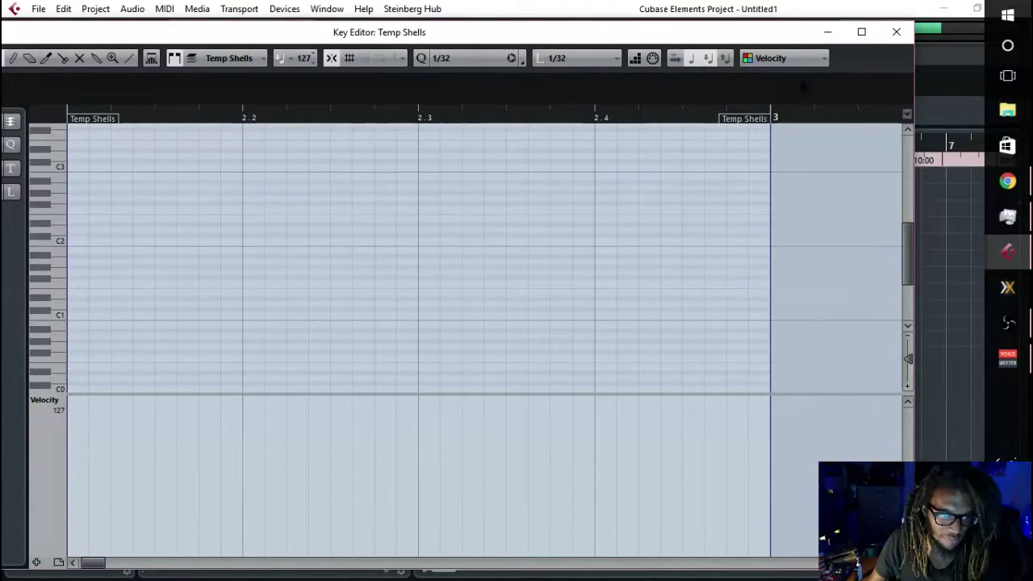
left_click(896, 32)
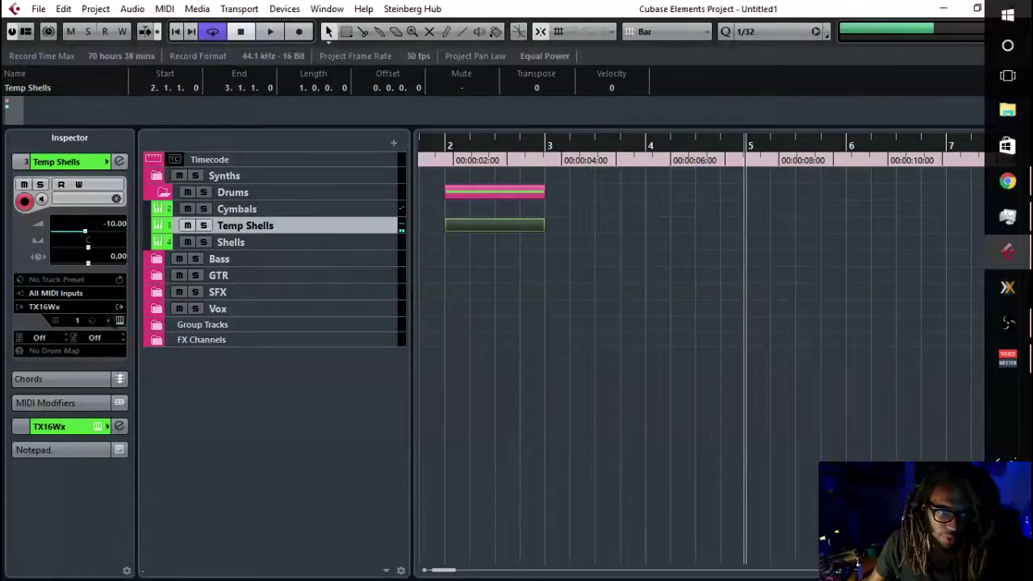
- Show the Temp Shells track's TX16Wx window beside the keyboard of the part's Key Editor for comparison
left_click(118, 323)
left_click_drag(450, 21, 727, 8)
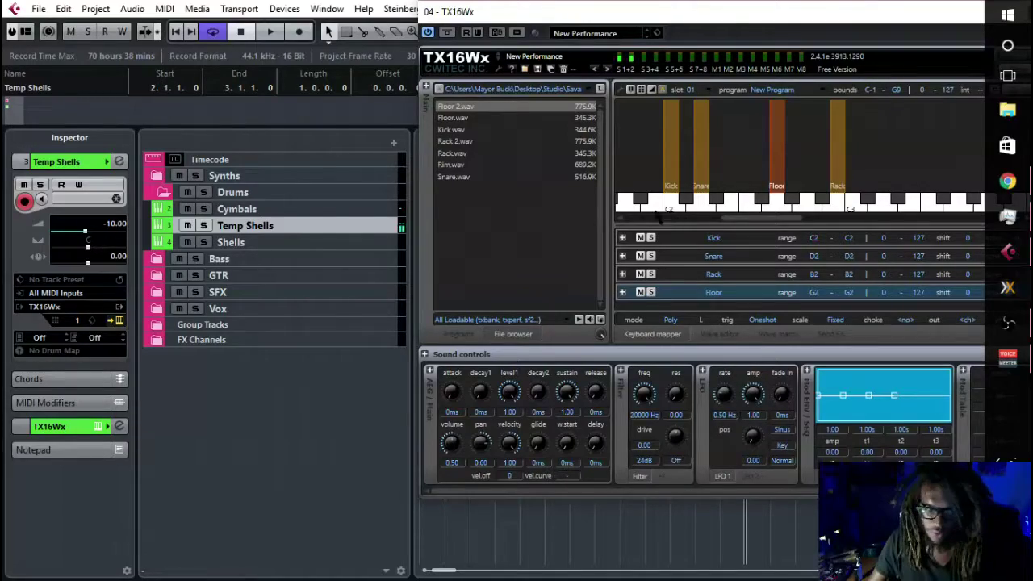
left_click_drag(585, 13, 666, 37)
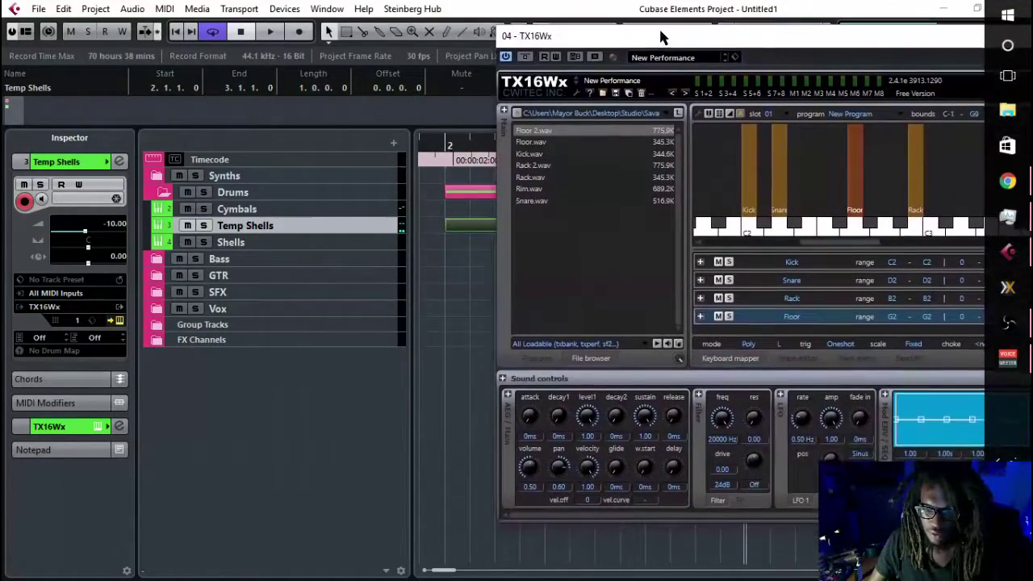
double_click(472, 229)
left_click_drag(588, 37, 325, 38)
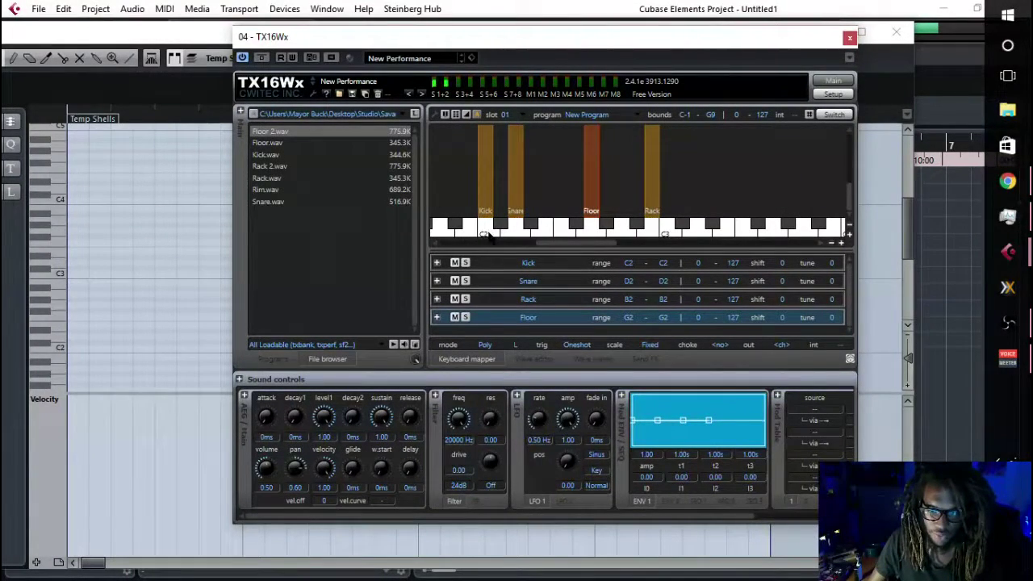
- Audition C2 and C1 in the Key Editor and the kick key in TX16Wx, and close both windows
left_click(62, 346)
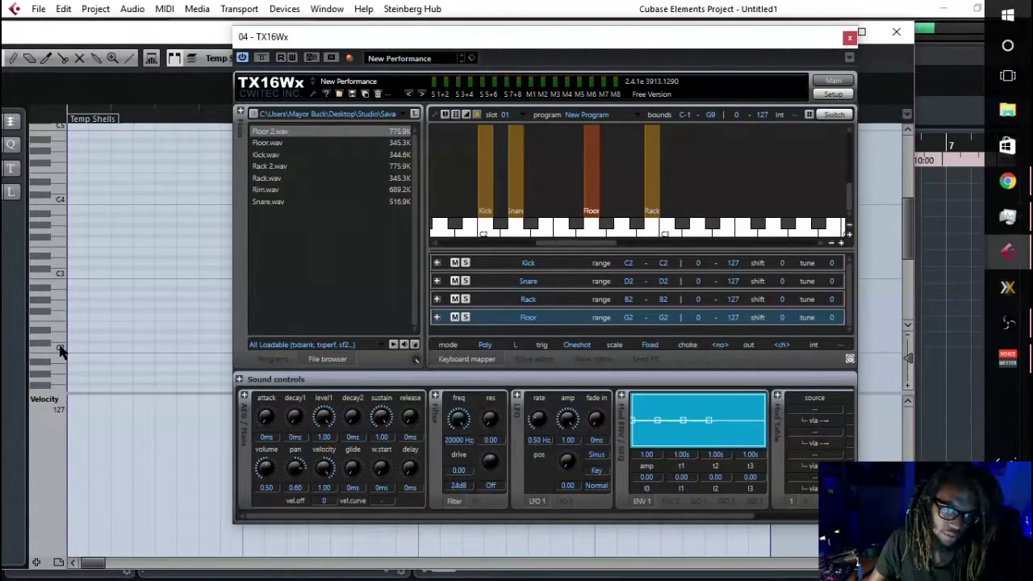
scroll(60, 345, "down", 3)
left_click(55, 317)
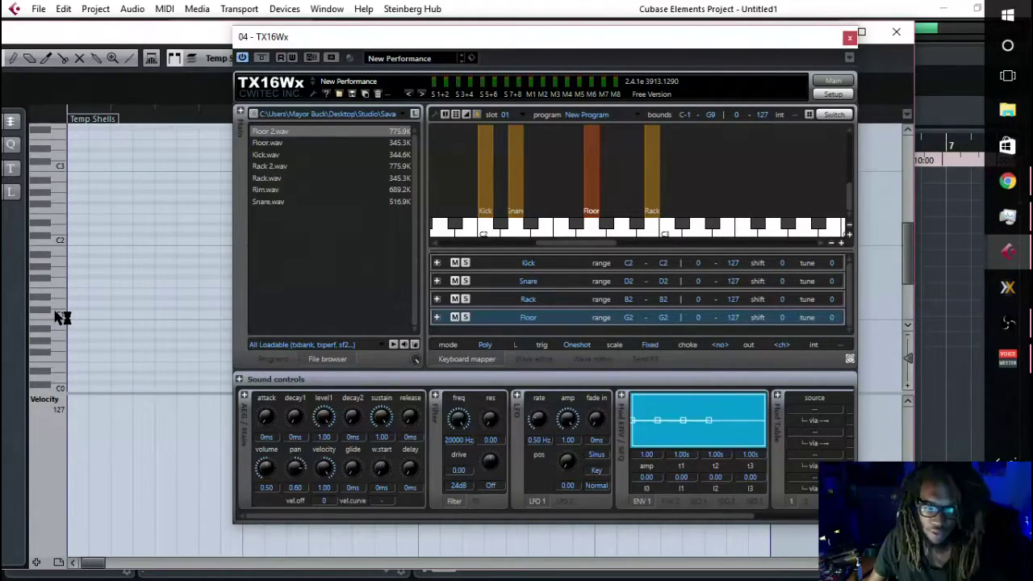
left_click(489, 230)
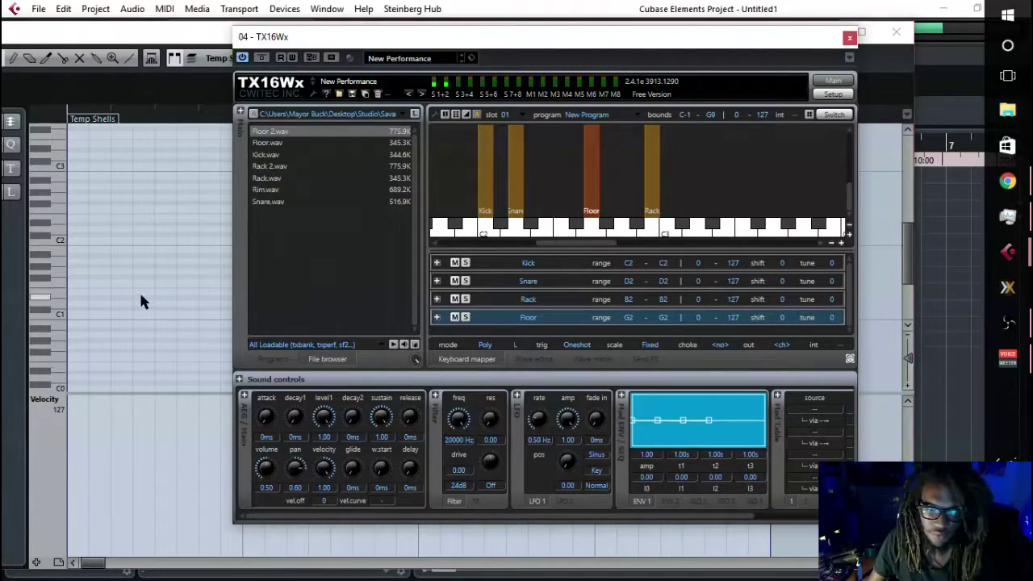
left_click(896, 32)
left_click(850, 37)
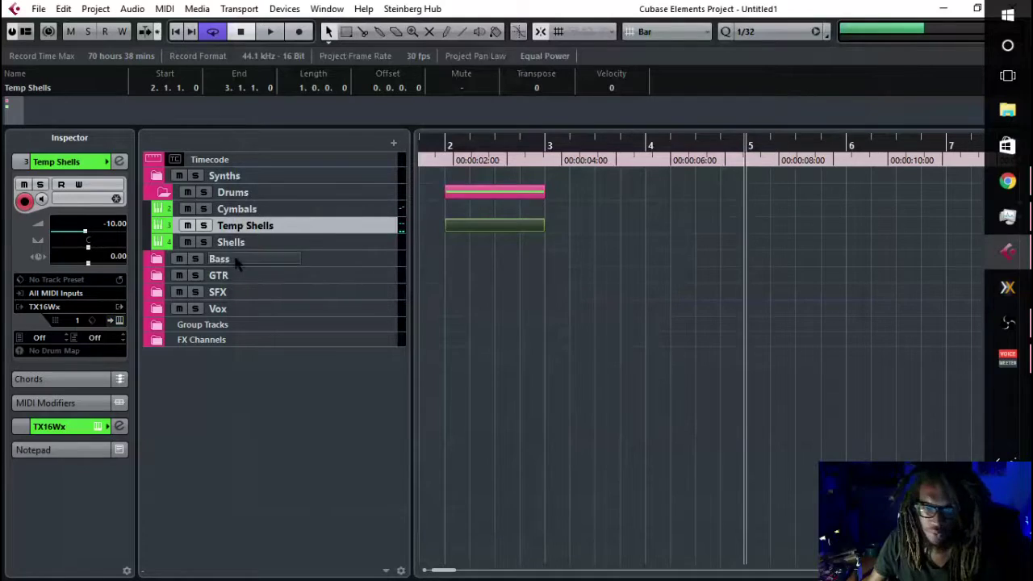
- In the Temp Shells part's Key Editor, draw runs of five 1/32 kick notes on C1 starting at 2.1 and 2.2
left_click(237, 245)
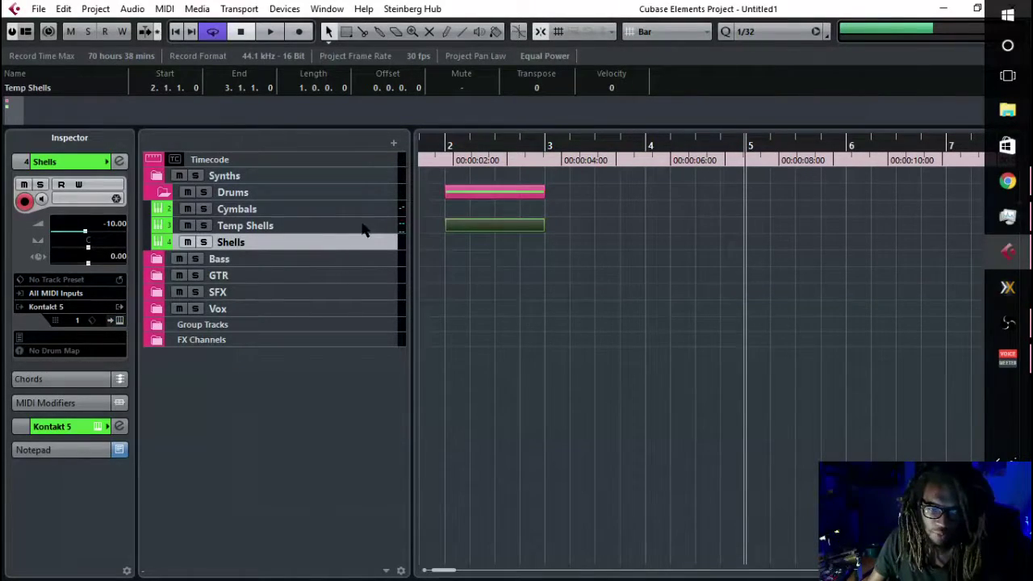
left_click(364, 228)
double_click(471, 220)
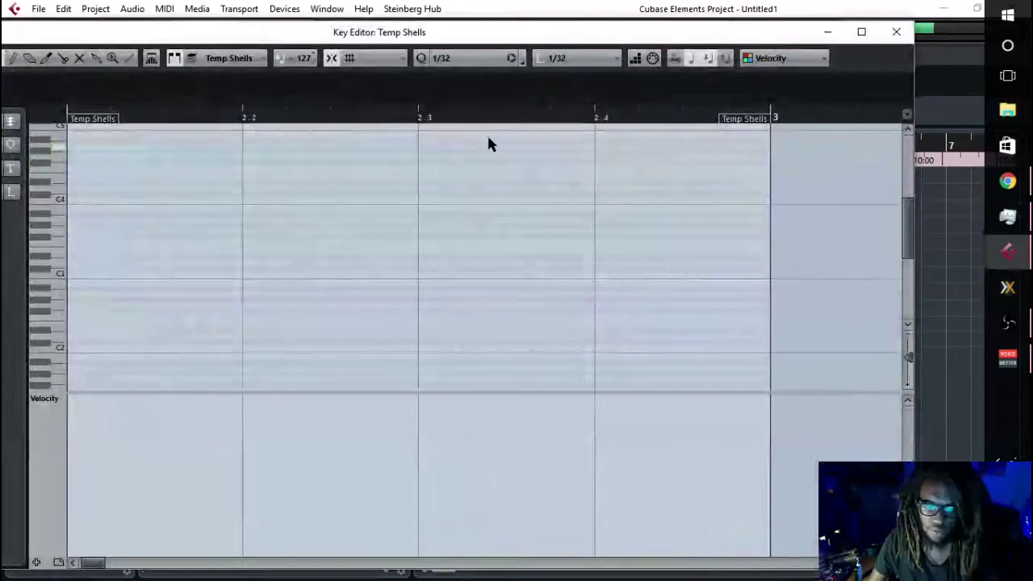
key("8")
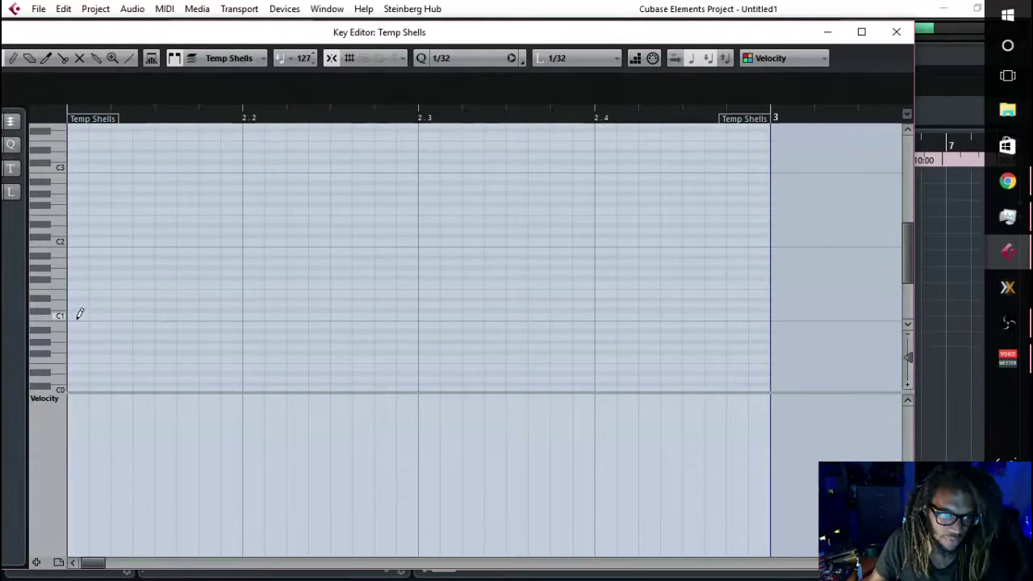
left_click(81, 315)
mouse_move(98, 314)
left_mouse_down()
mouse_move(239, 315)
mouse_move(49, 341)
left_mouse_up()
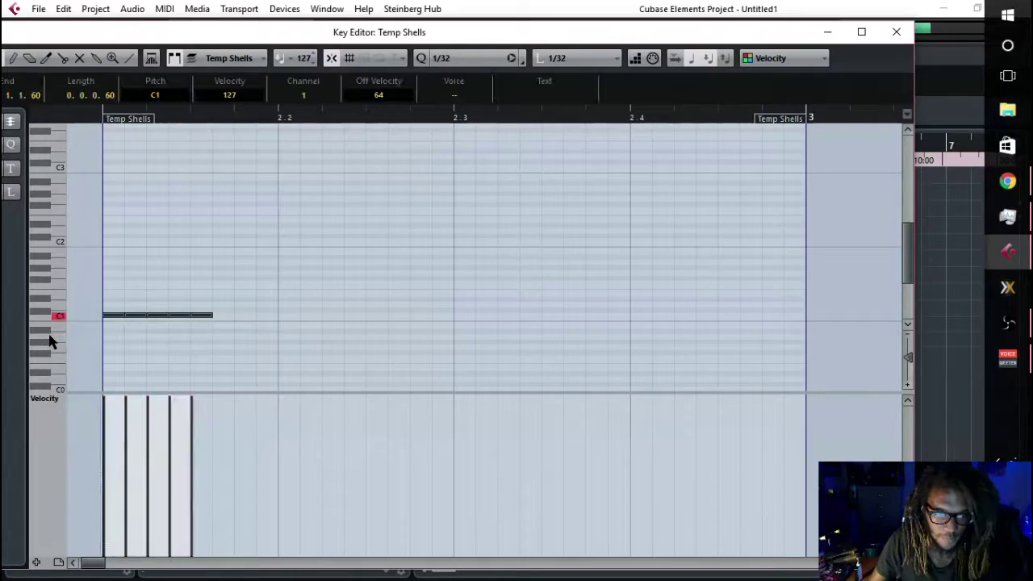
left_click_drag(130, 317, 293, 322)
- Add a D1 snare note at 2.3, five C1 kicks starting midway to 2.4, and a single C1 kick midway through beat 4
left_click(456, 304)
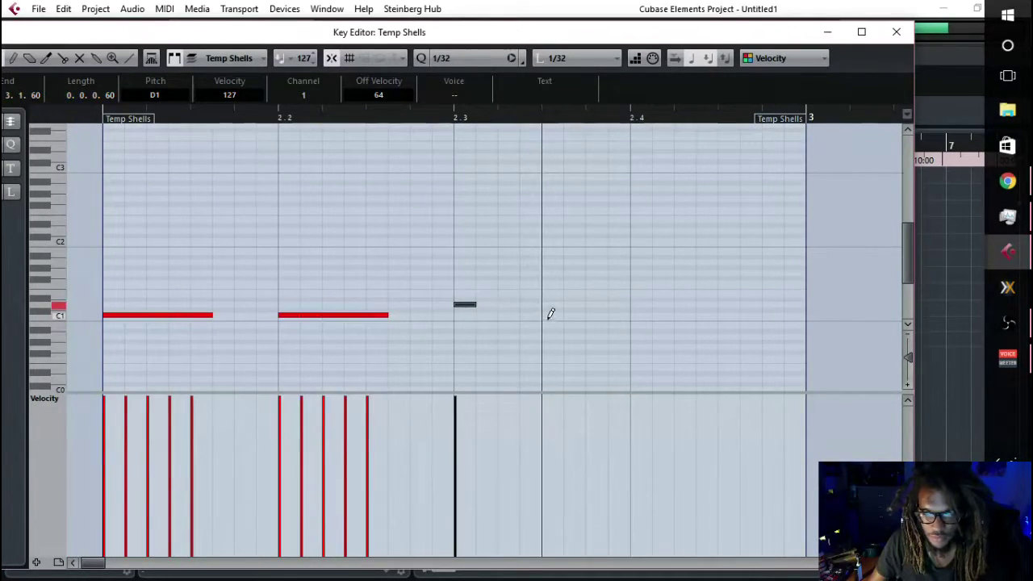
left_click_drag(438, 336, 235, 312)
left_click_drag(301, 315, 557, 315)
left_click(718, 315)
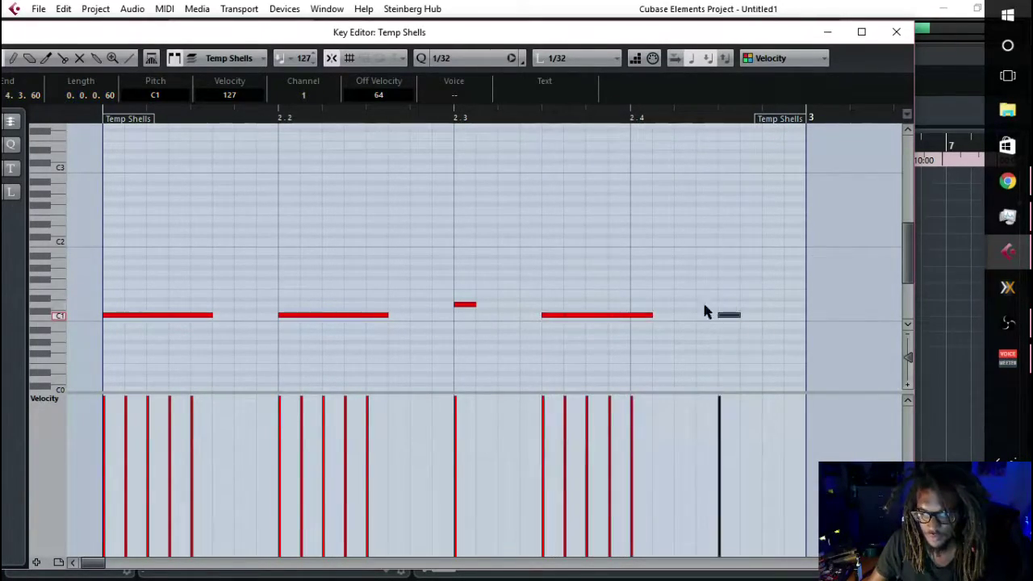
scroll(566, 258, "down", 5)
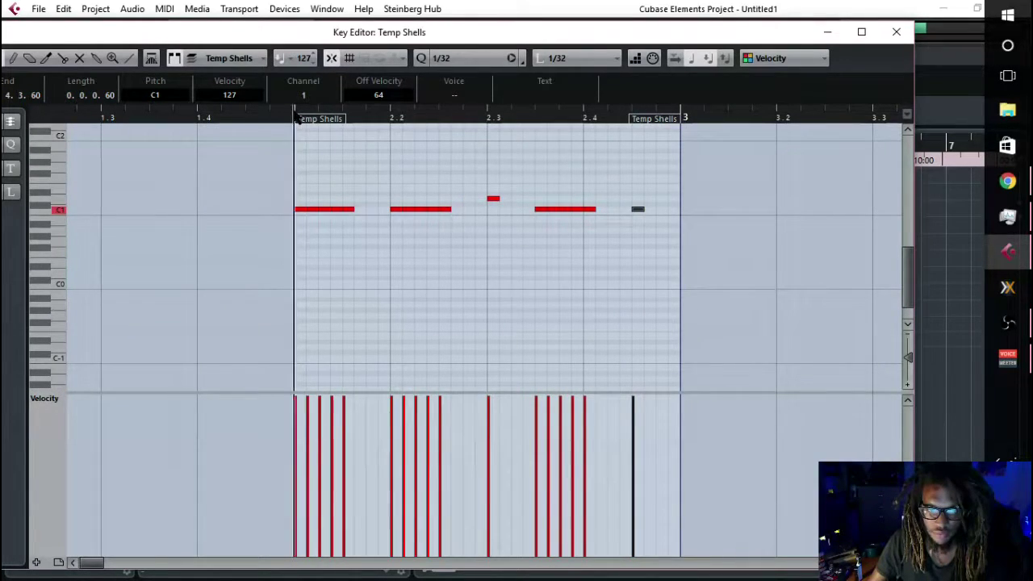
- Play back the one-bar kick and snare pattern, close its editor, and duplicate the Temp Shells part into bar 3
key("space")
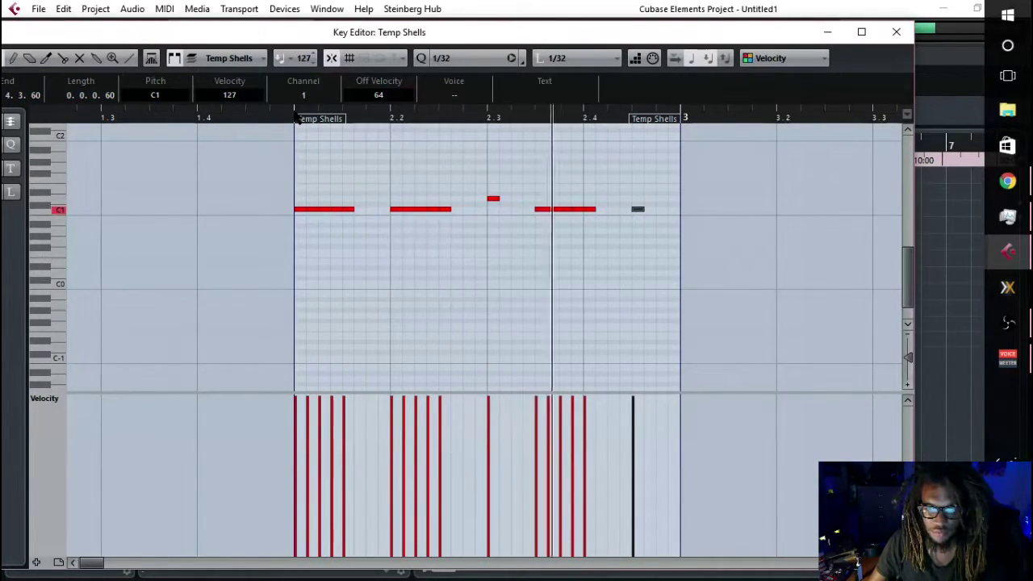
key("space")
left_click(896, 31)
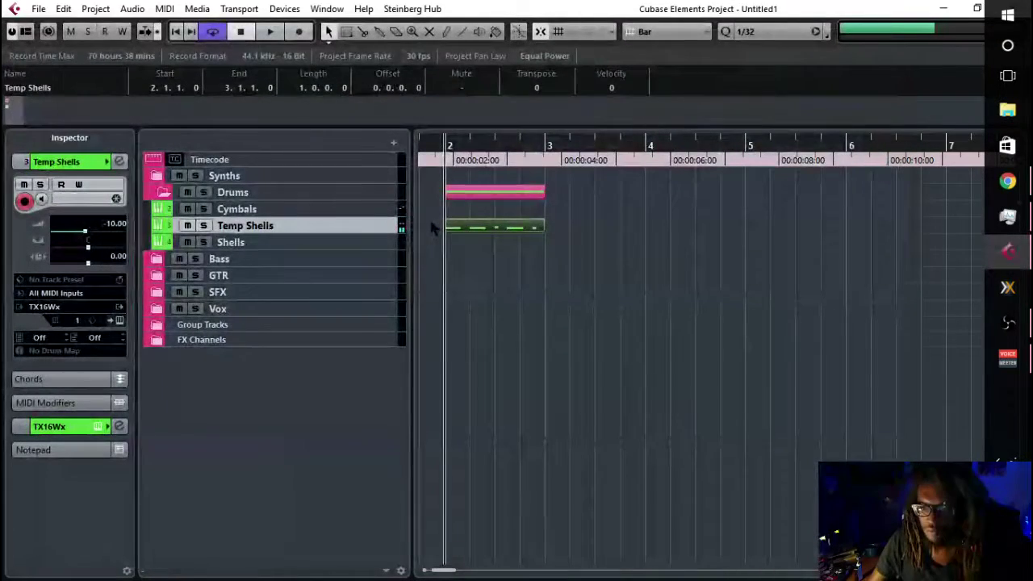
key("ctrl+d")
- In the bar 3 Temp Shells copy, add four C1 kicks from 3.3 and delete the lone last kick, checking it by playback
double_click(583, 228)
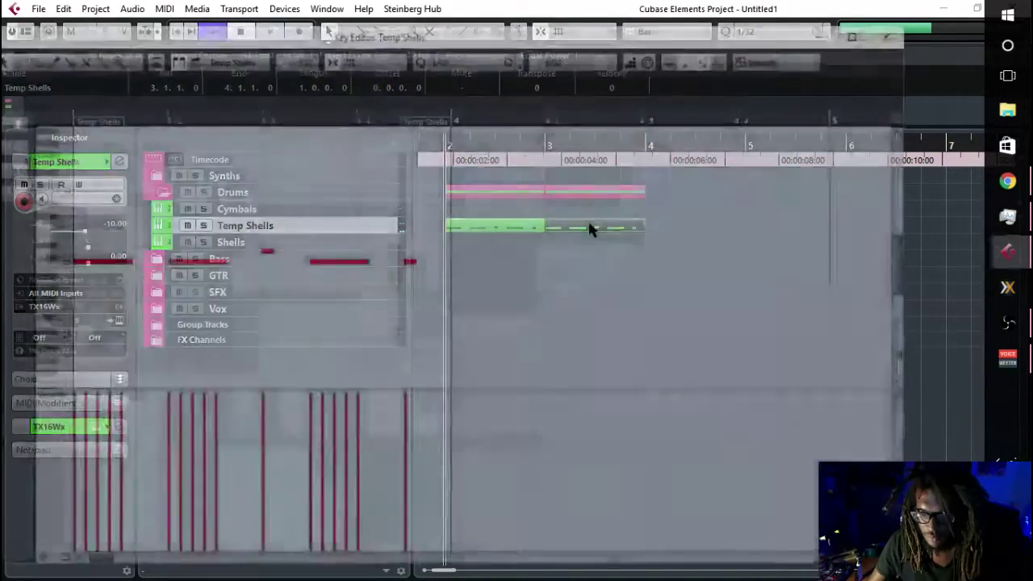
left_click_drag(297, 273, 270, 264)
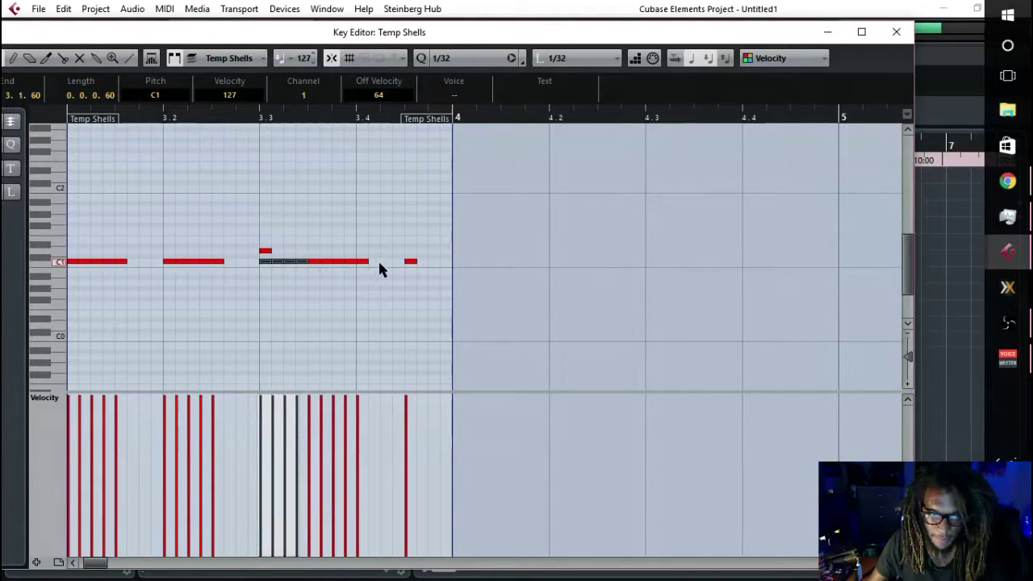
left_click(411, 261)
key("Delete")
key("space")
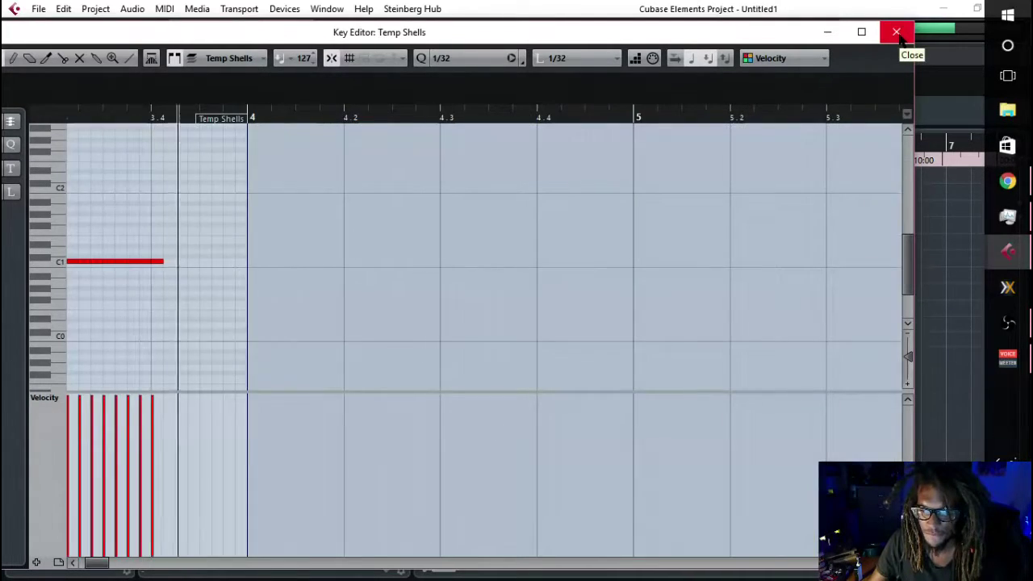
left_click(897, 33)
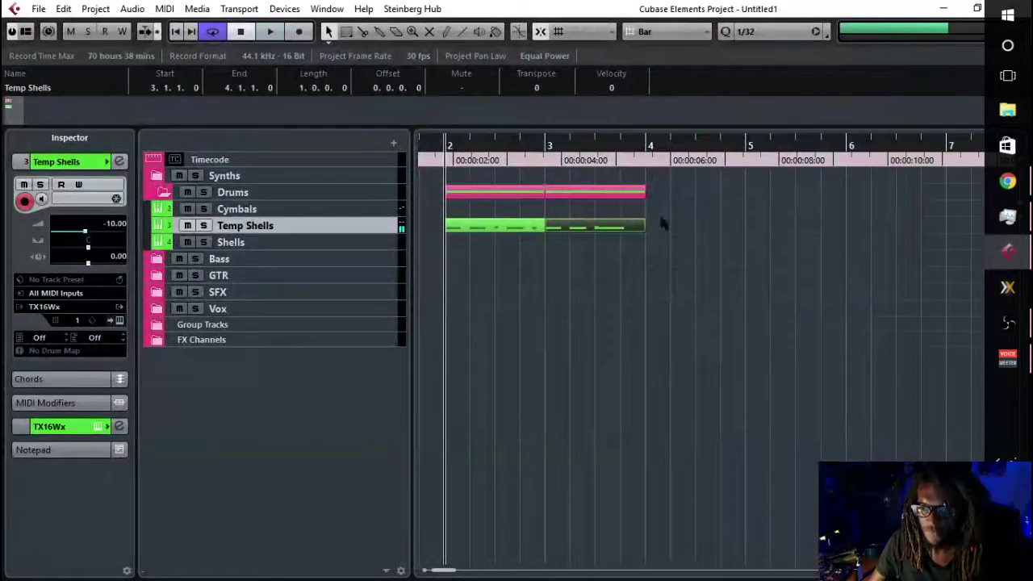
- Create a one-bar part on the Cymbals track at bar 2 and open it in the Key Editor
left_click(355, 210)
double_click(455, 207)
double_click(463, 212)
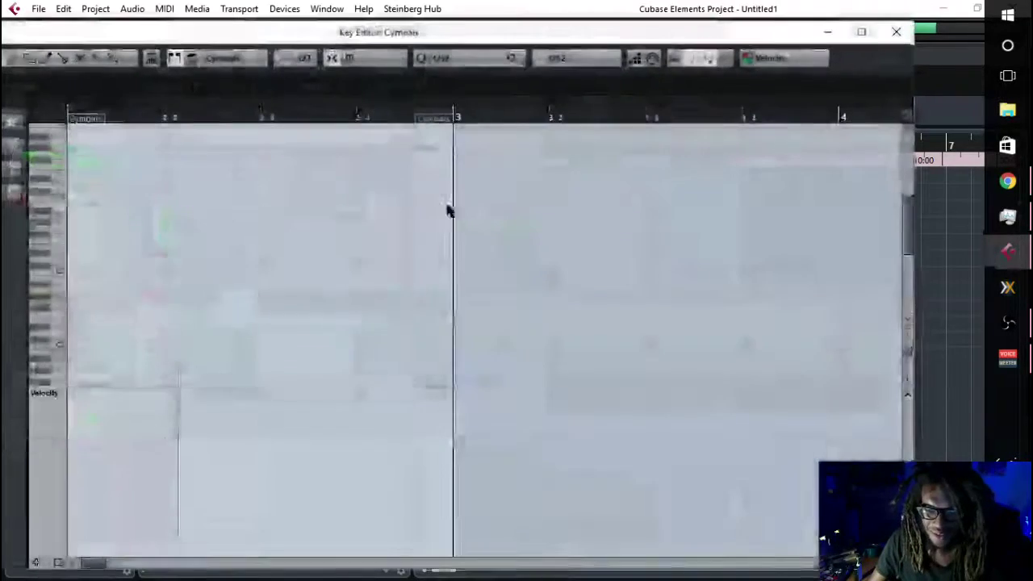
- Draw 1/32 cymbal notes on A5 at each of the four beats from 2.1 to 2.4
scroll(111, 305, "down", 3)
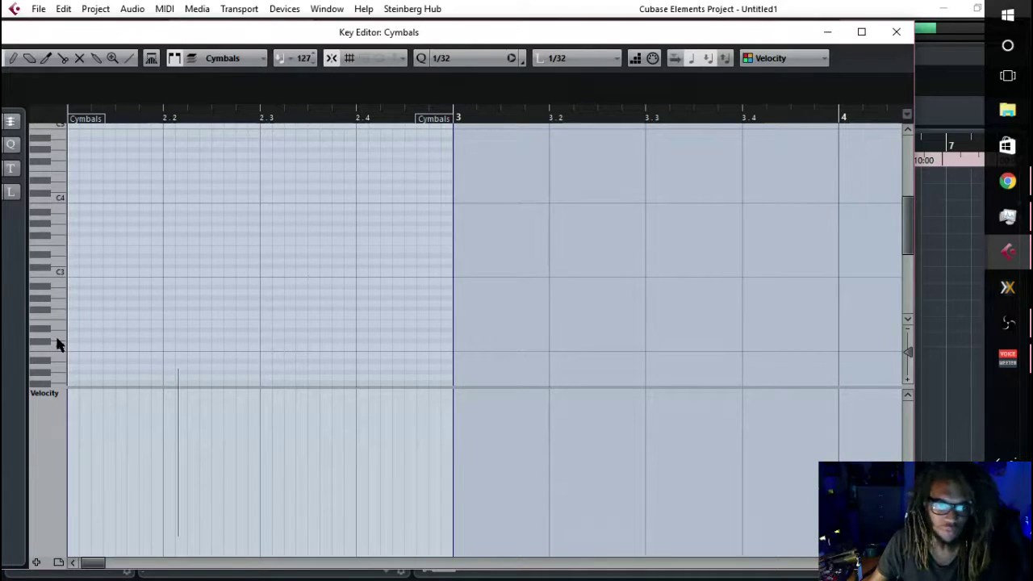
scroll(57, 345, "up", 3)
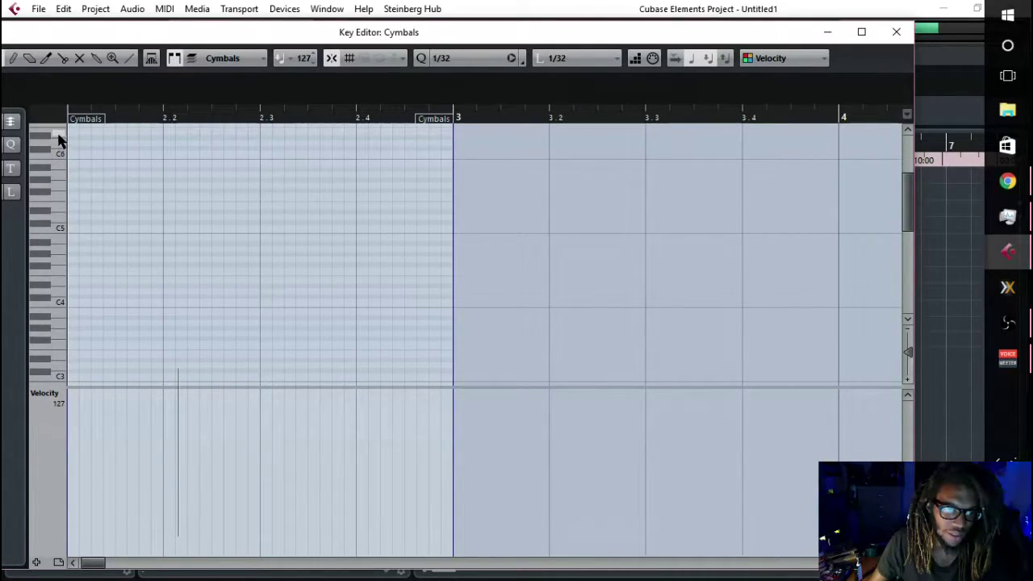
scroll(58, 200, "up", 2)
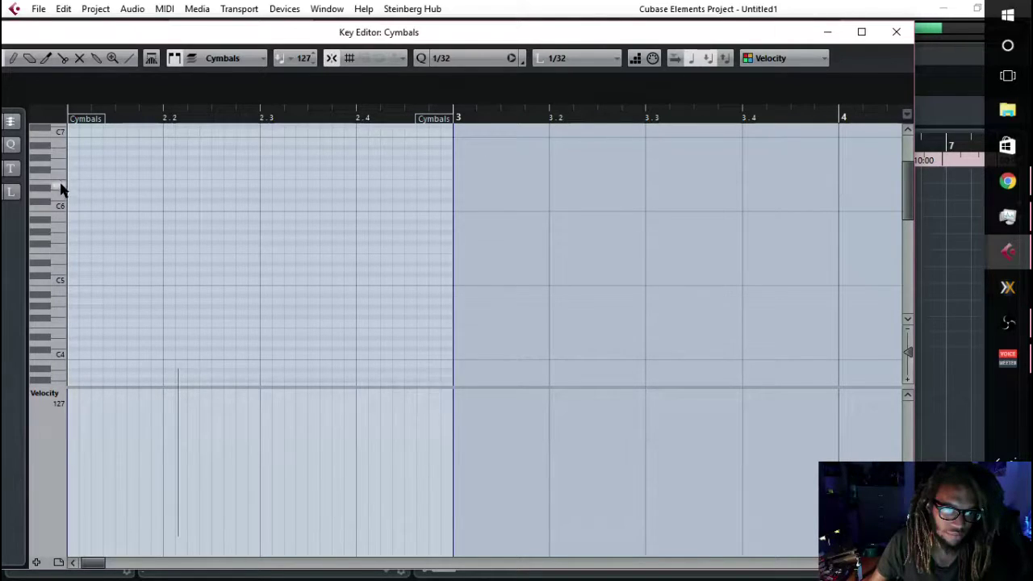
left_click(71, 235)
left_click_drag(72, 234, 208, 234)
left_click(297, 232)
left_click(298, 232)
left_click(298, 227)
left_click(299, 227)
left_click(395, 227)
left_click(490, 226)
- Add a lower cymbal note between C2 and C3 at 2.1 and close the Cymbals editor
scroll(327, 234, "down", 3)
scroll(70, 268, "down", 4)
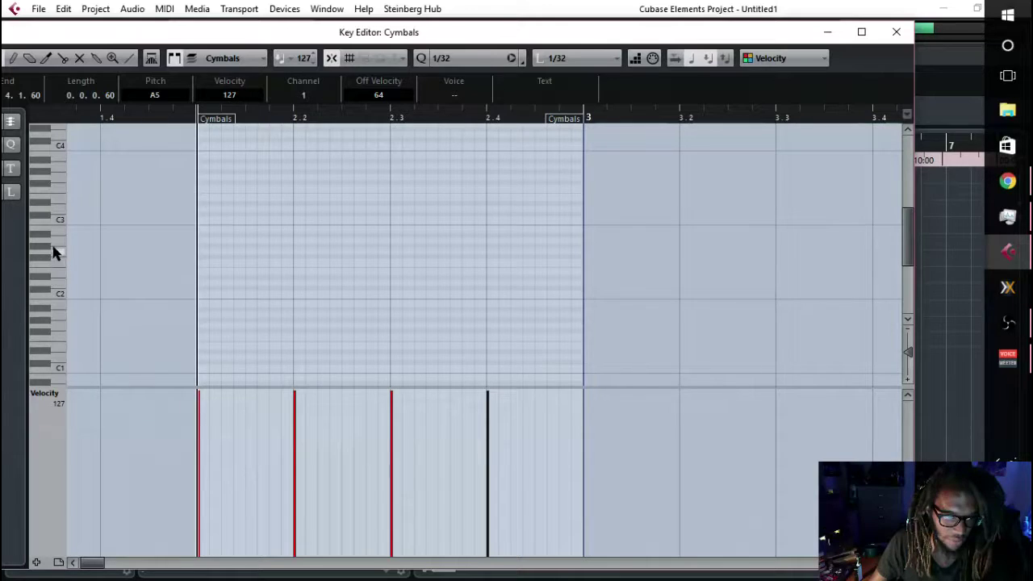
left_click(203, 245)
left_click(896, 31)
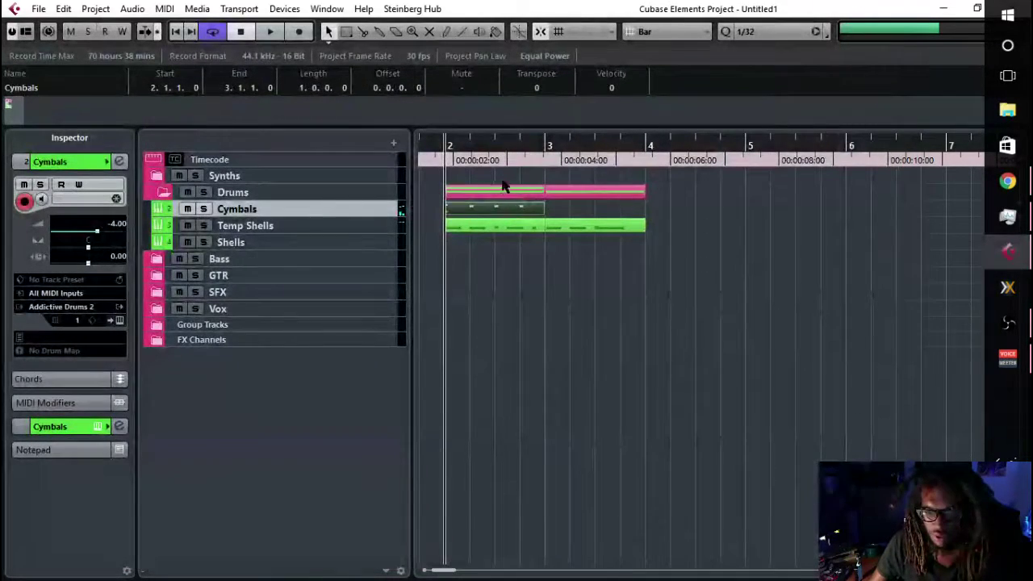
- Copy the Cymbals part into bar 3 with A5 on all four beats, and play back the two bars
double_click(601, 212)
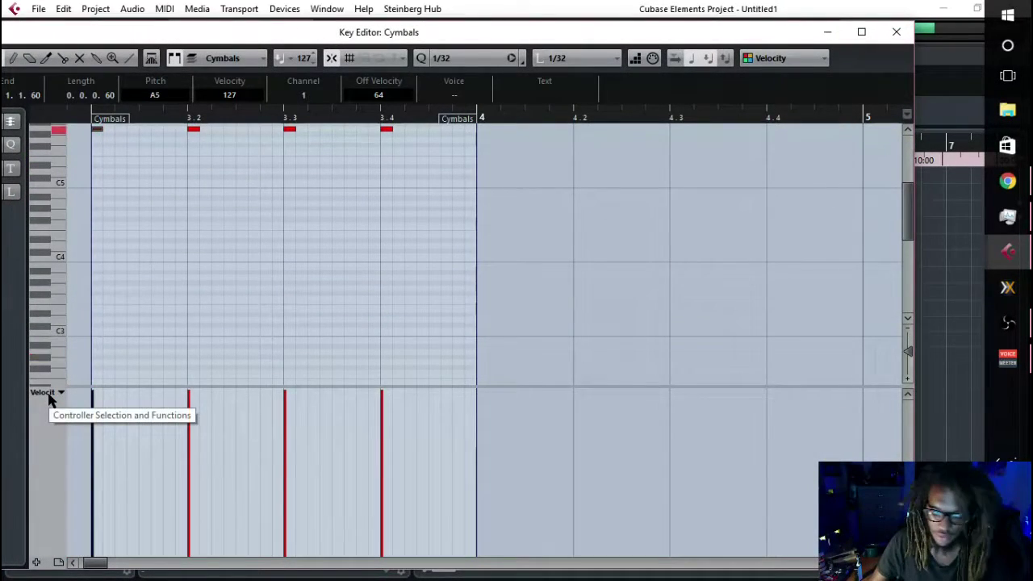
left_click(896, 32)
key("space")
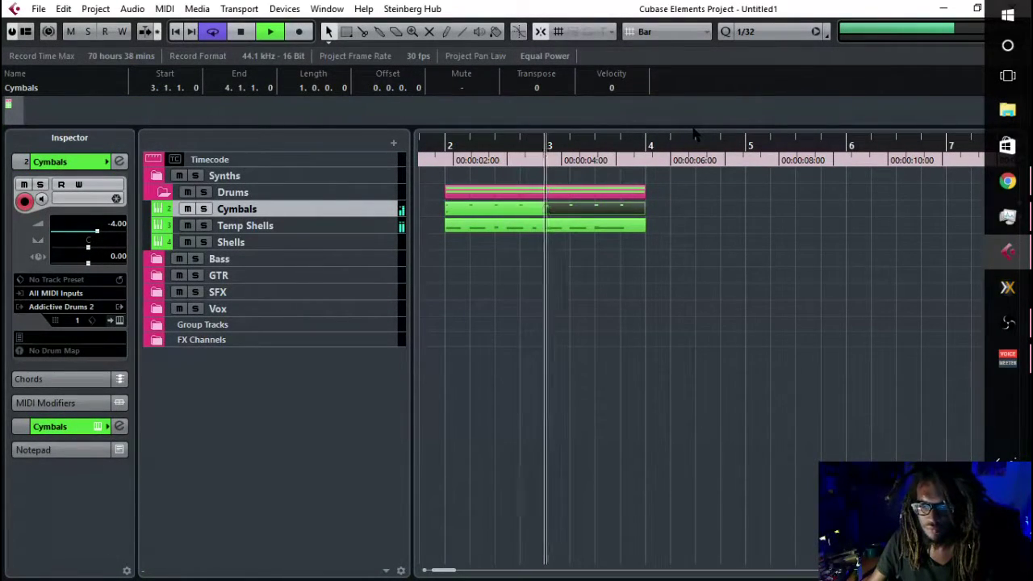
key("space")
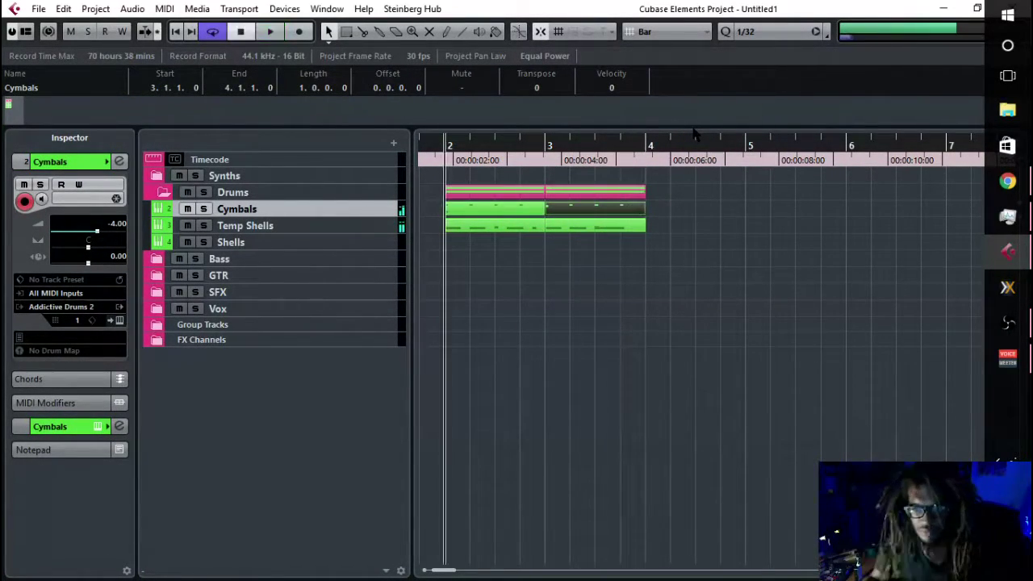
- Duplicate the two-bar Cymbals and Temp Shells parts three times so the pattern runs from bar 2 to bar 10
left_click_drag(694, 229, 448, 205)
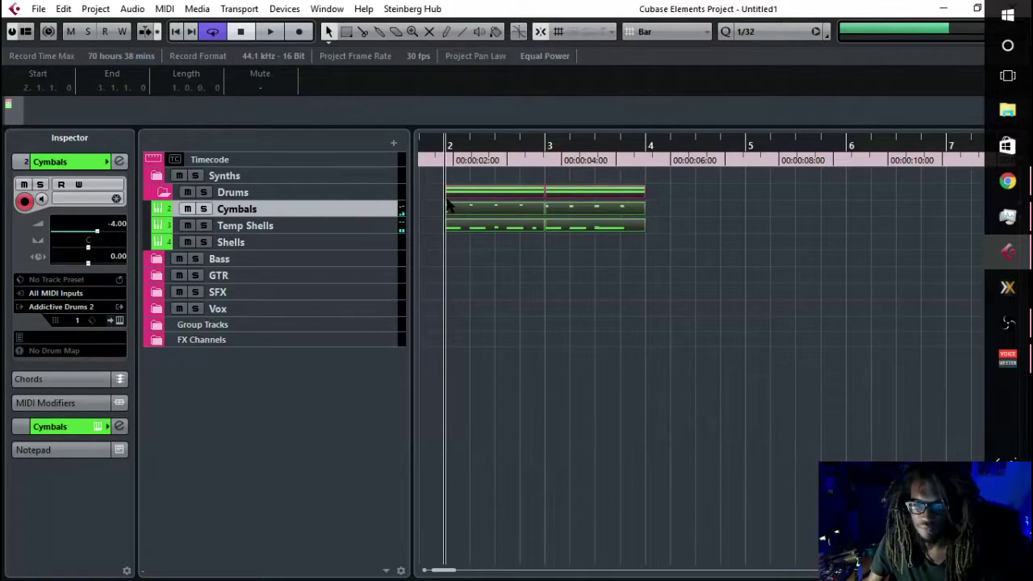
key("ctrl+d")
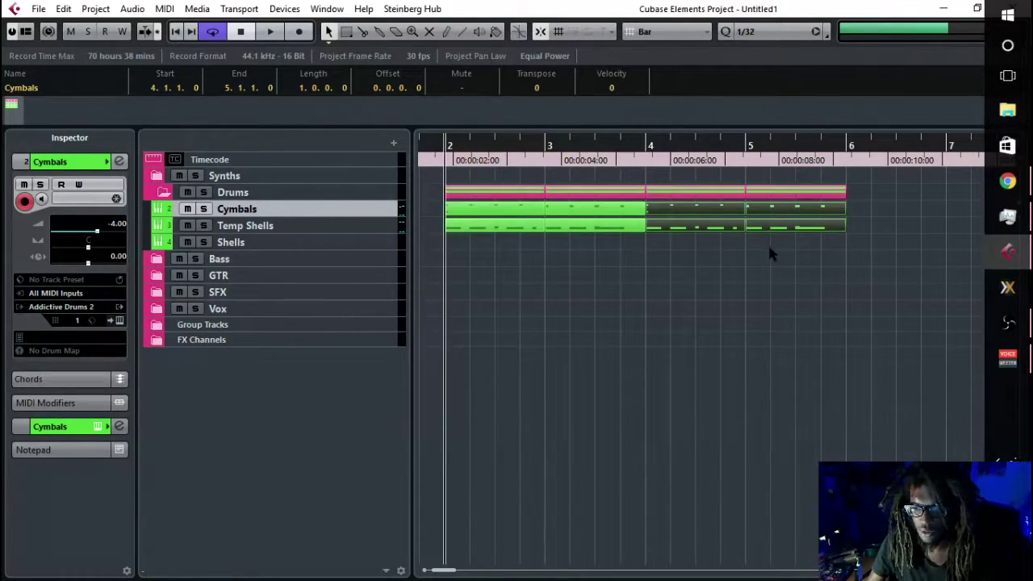
key("ctrl+d")
key("g")
key("g")
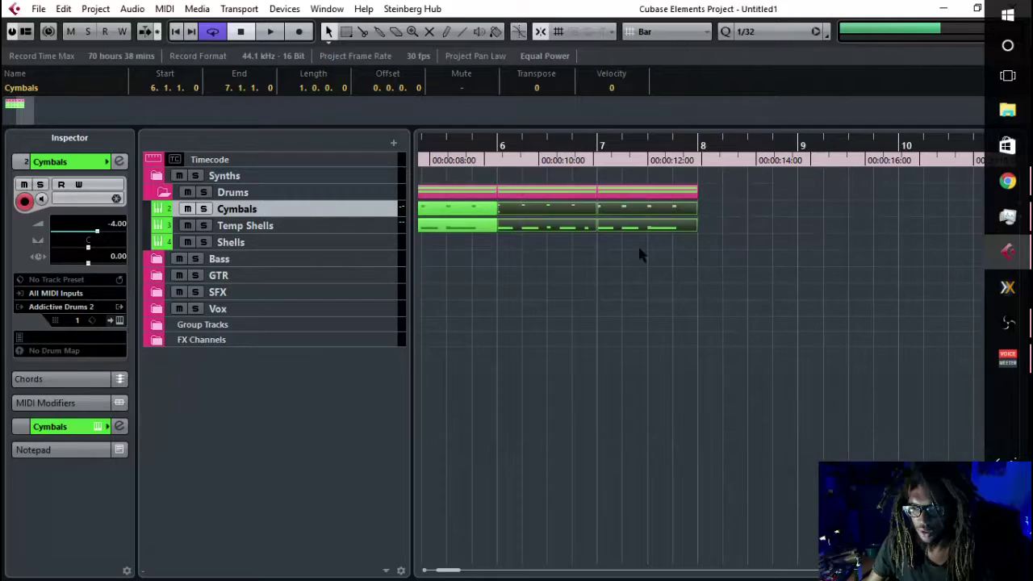
key("ctrl+d")
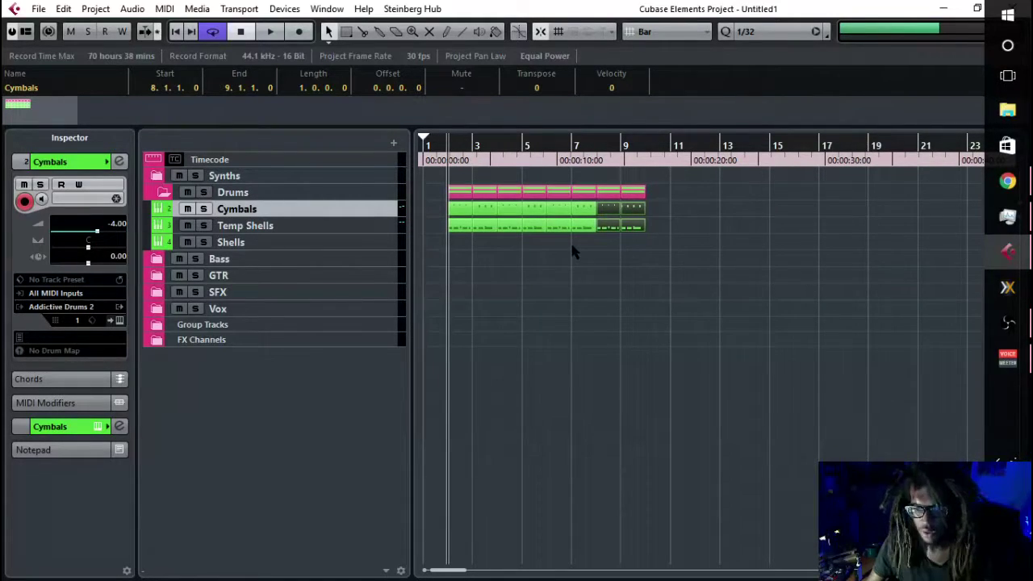
- Glue the Cymbals parts in bars 6 and 7 into a single two-bar part
left_click(584, 248)
left_click(555, 229)
key("h")
key("h")
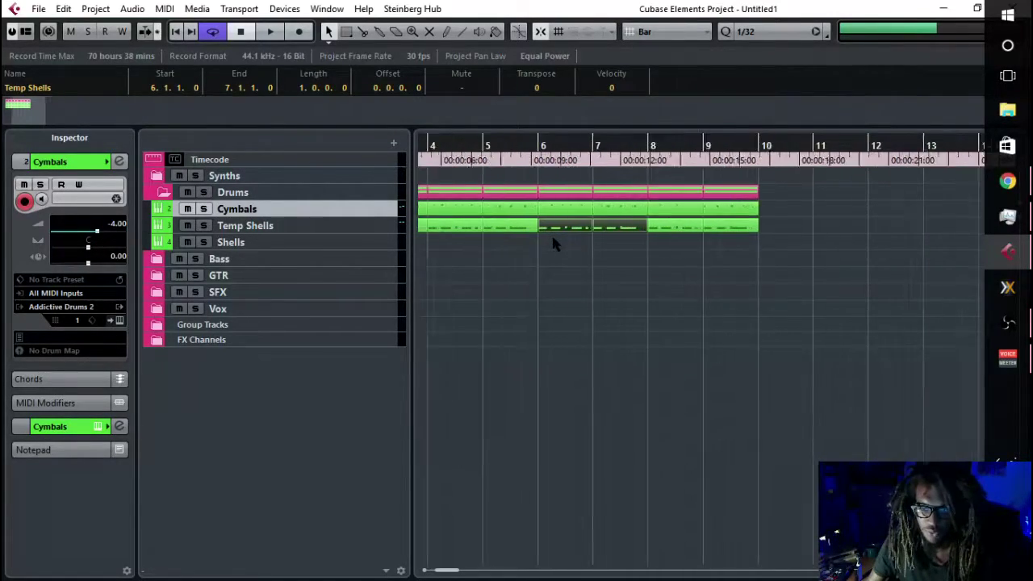
left_click(557, 211)
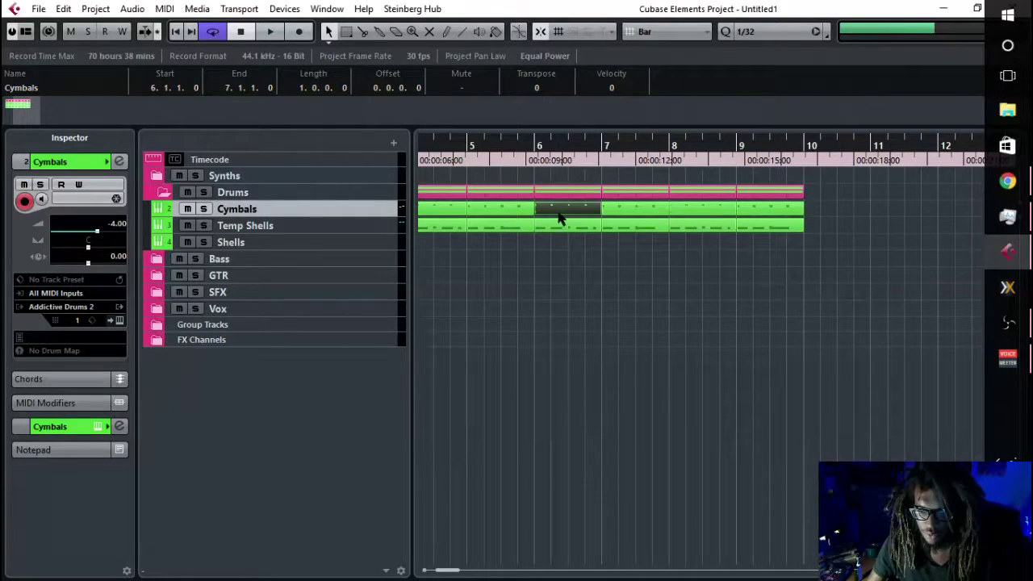
left_click(605, 210)
right_click(583, 210)
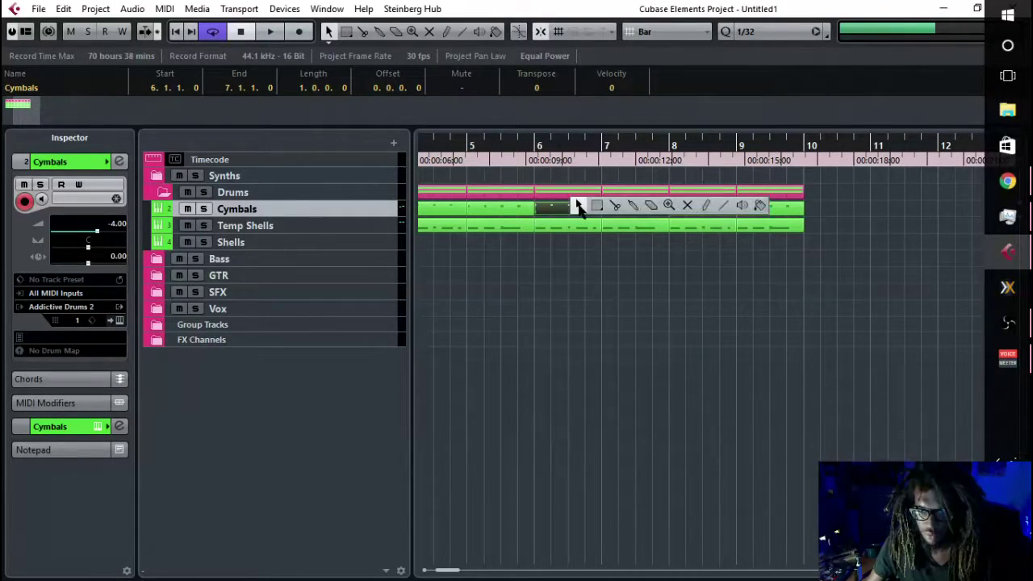
left_click(632, 208)
- Delete the A5 notes on beats 2 and 4 of bars 6 and 7 in the glued Cymbals part, and close its editor
double_click(632, 208)
key("h")
scroll(259, 252, "up", 1)
left_click(220, 189)
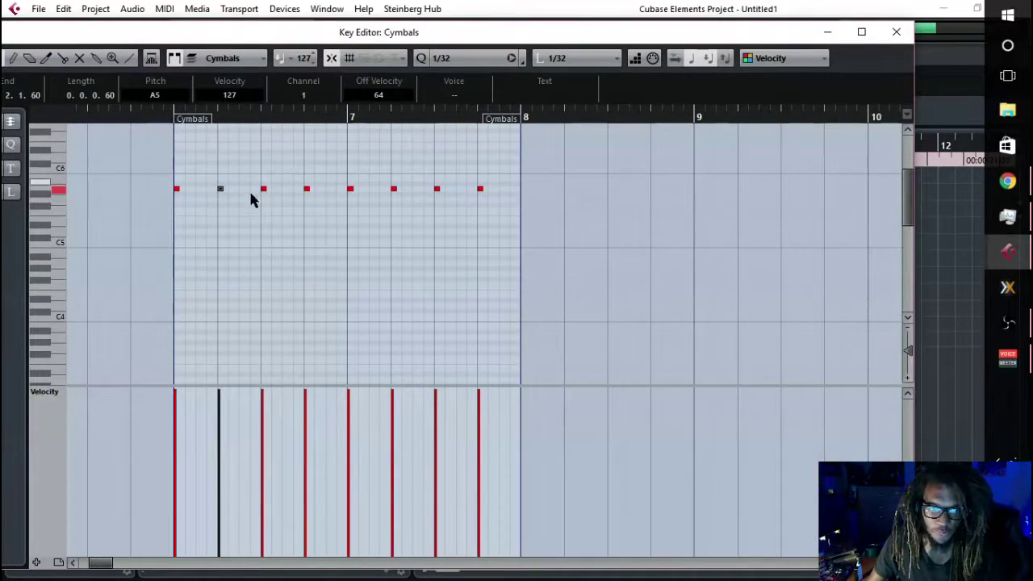
left_click(307, 188, "shift")
left_click(350, 189, "shift")
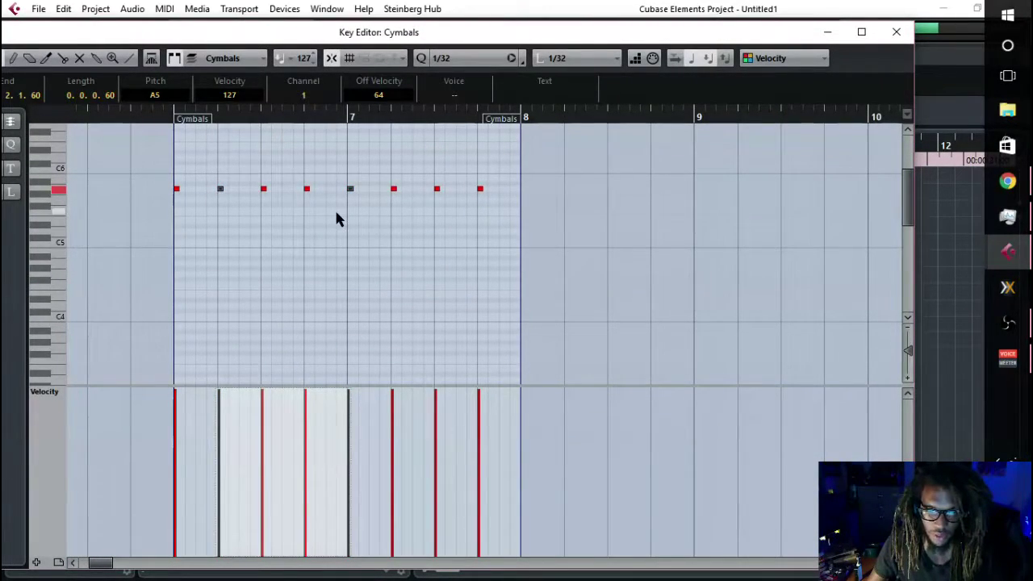
left_click_drag(325, 208, 363, 176)
left_click_drag(384, 219, 404, 175)
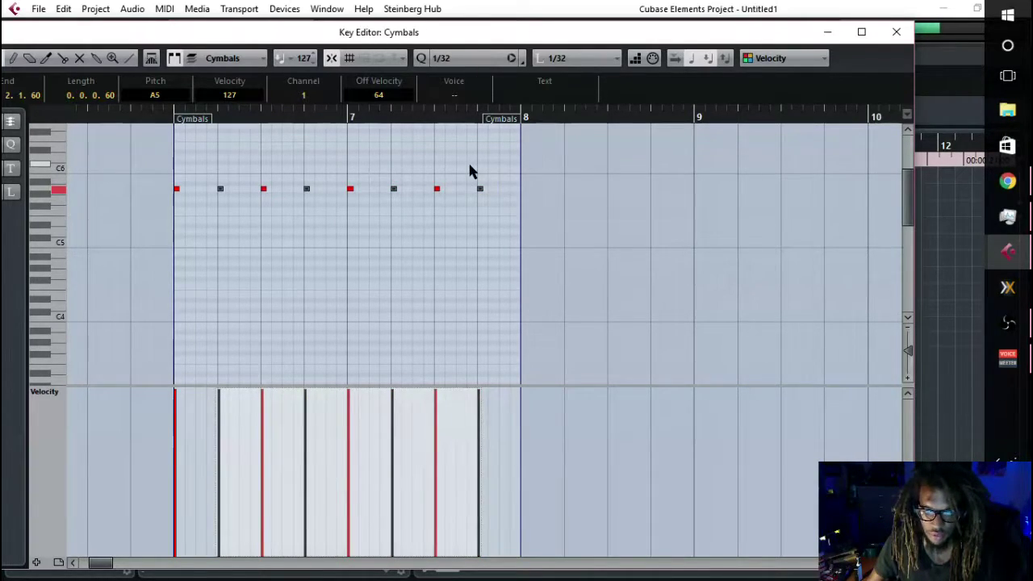
key("Delete")
left_click(896, 32)
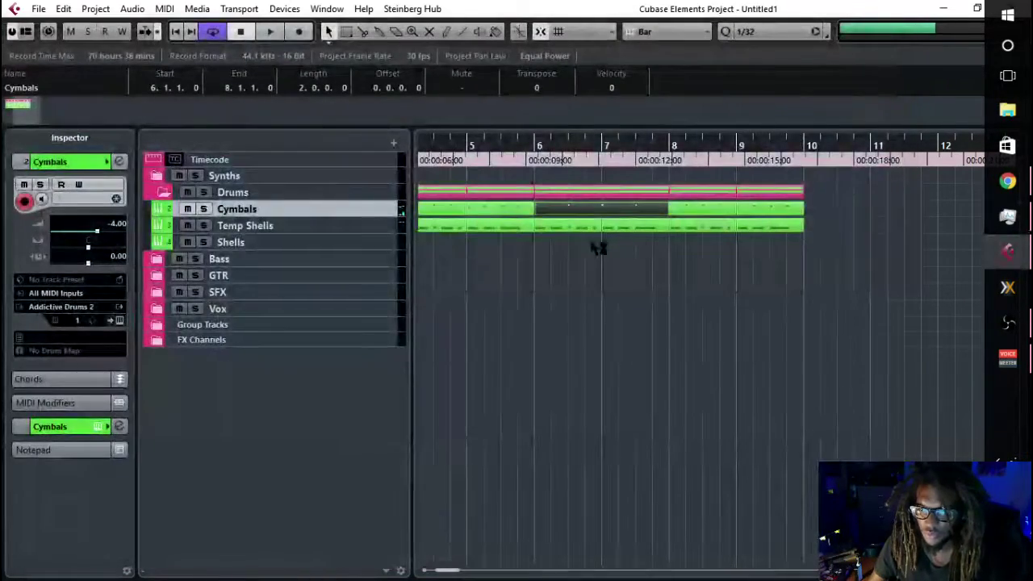
- In the bar 6 Temp Shells part, set the quantize to 1/16 Triplet and delete all C1 kicks, keeping the snare
double_click(563, 233)
key("h")
key("h")
key("h")
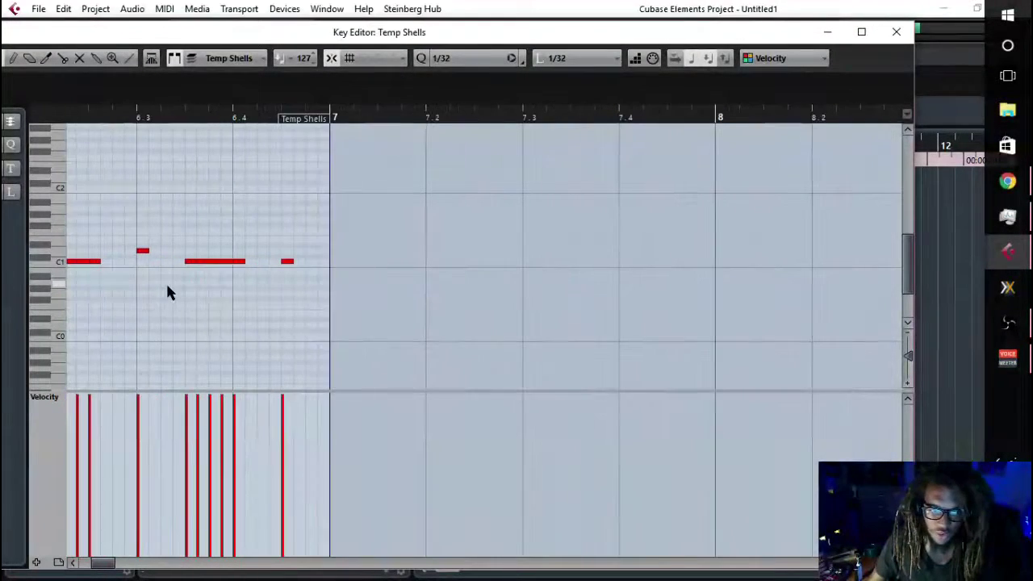
left_click(457, 58)
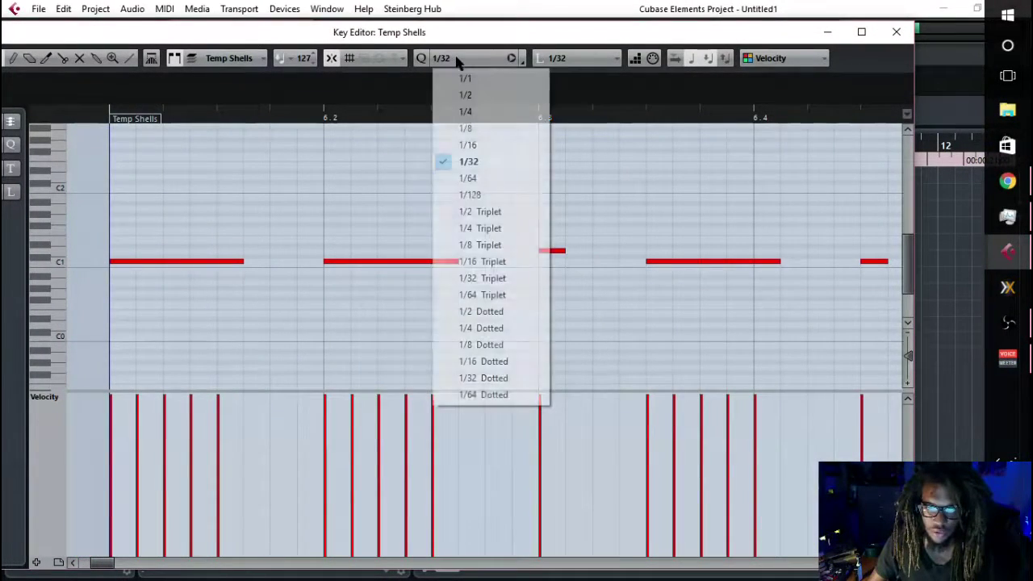
left_click(485, 261)
key("g")
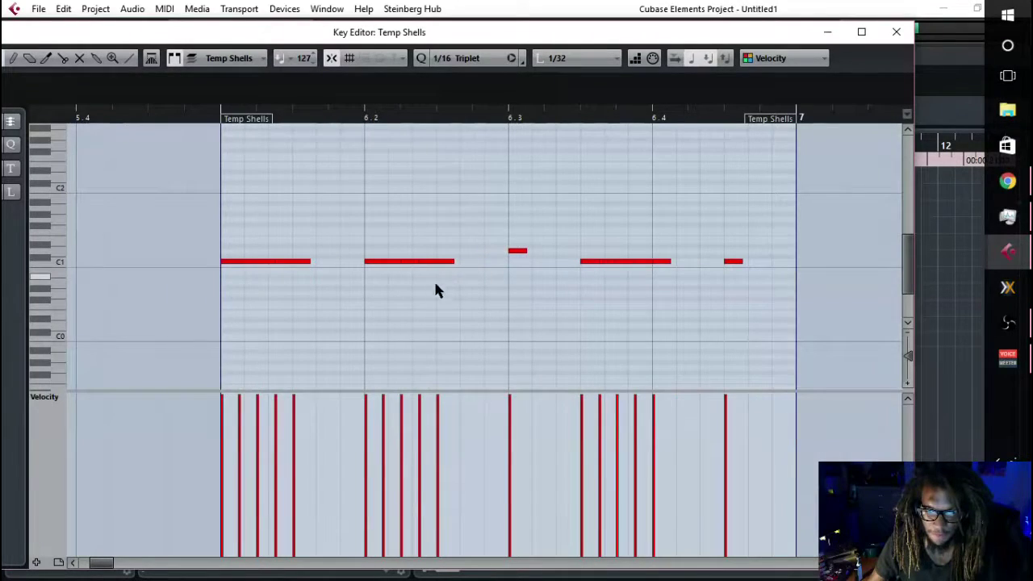
left_click_drag(225, 280, 775, 261)
key("Delete")
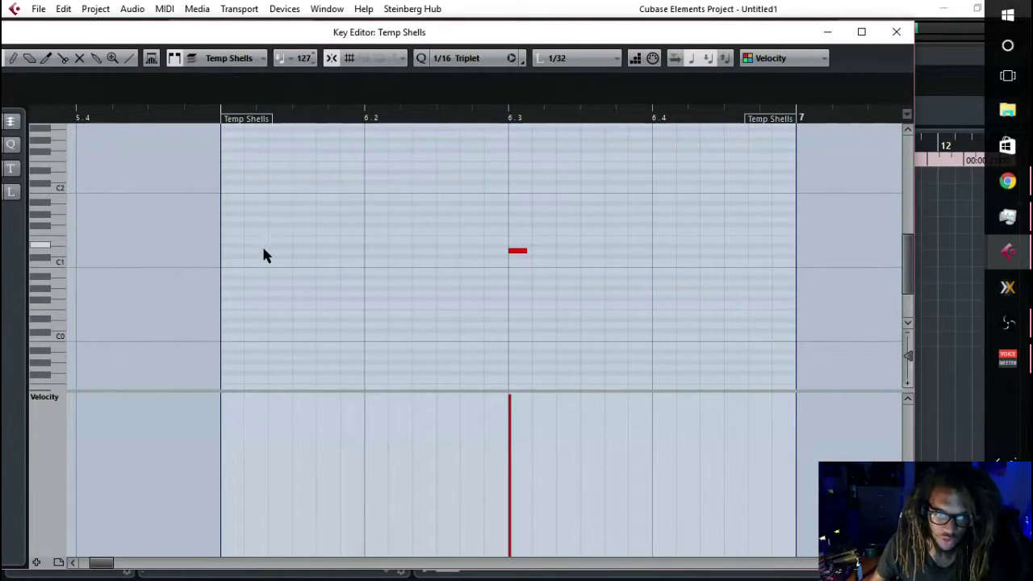
- Draw four triplet-spaced C1 kicks from 6.1 and copy the run to 6.2 and midway through beat 3
left_click(226, 261)
left_click(246, 261)
left_click(271, 261)
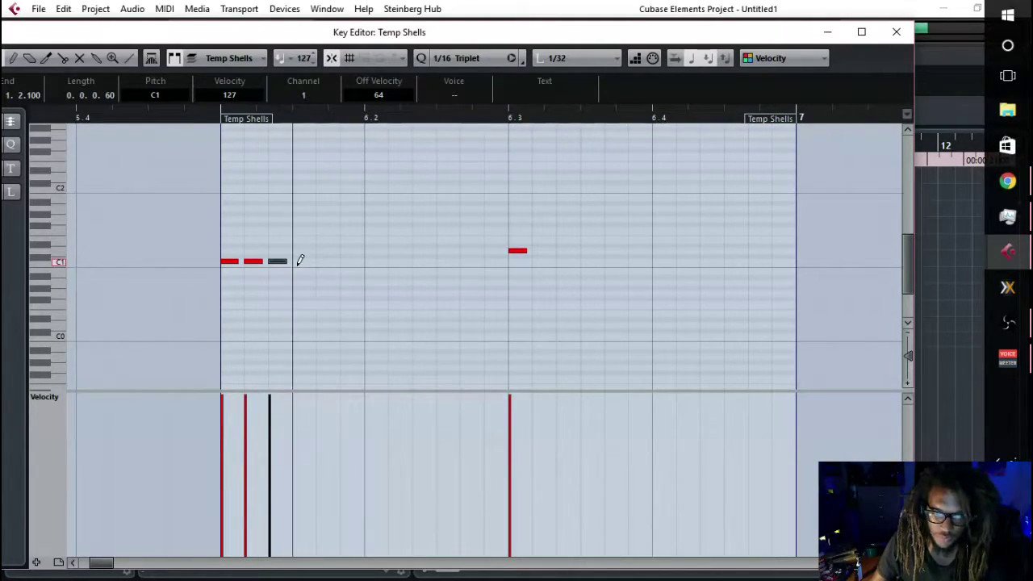
left_click(298, 261)
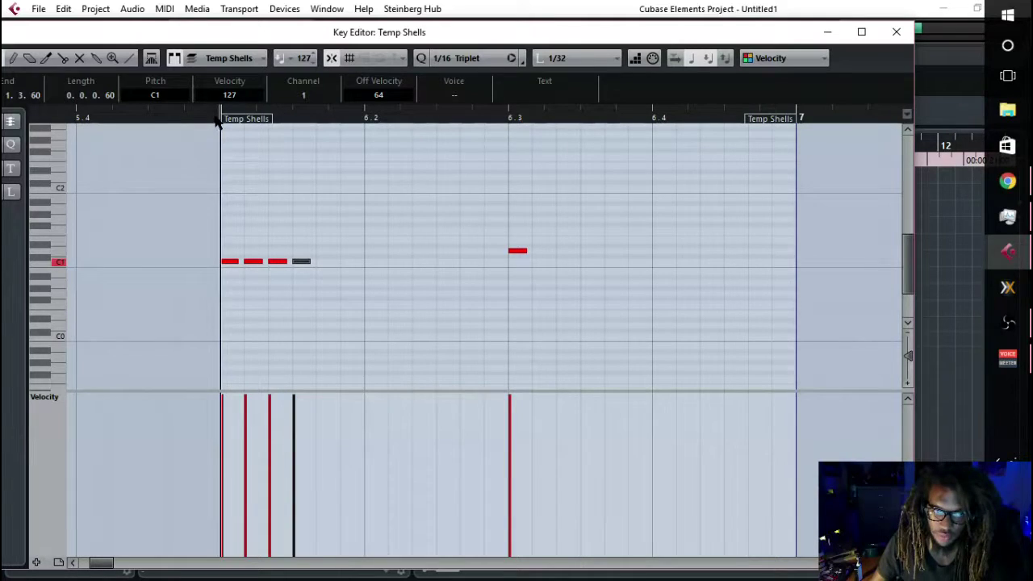
left_click_drag(351, 251, 587, 273)
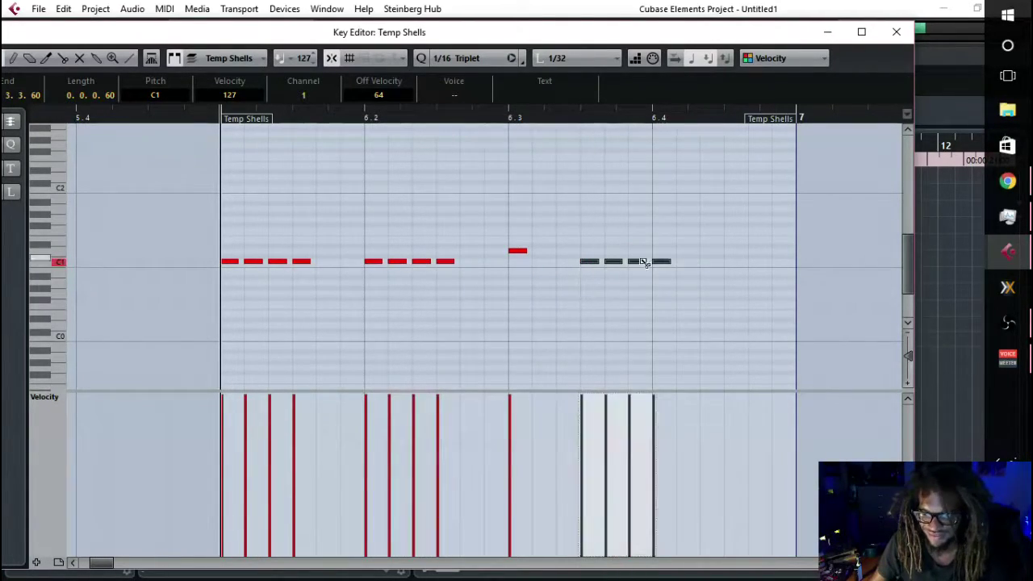
- Add a single C1 kick midway through beat 4 of bar 6, play the bar back, and close the editor
left_click(735, 260, "alt")
key("space")
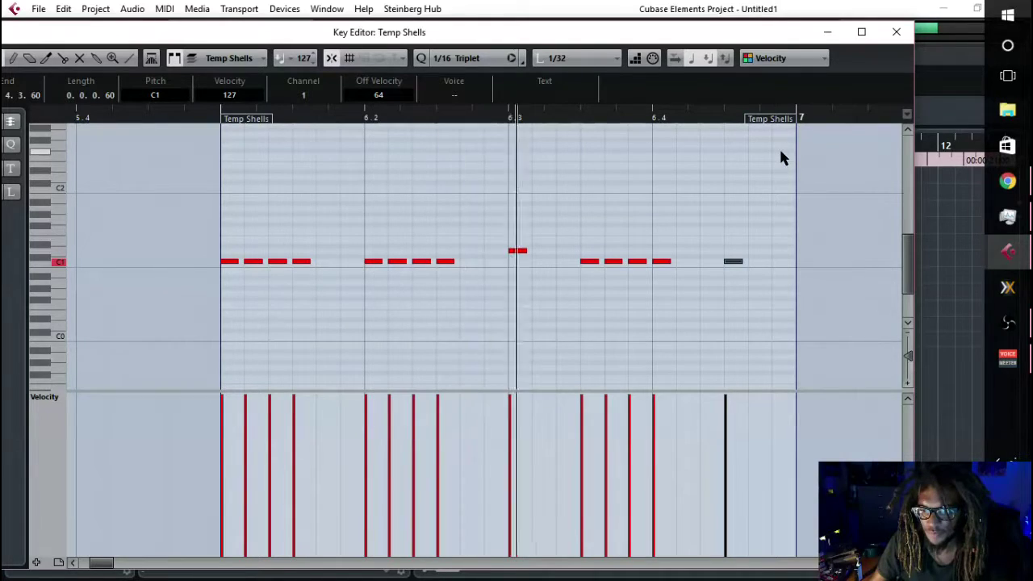
key("ctrl+w")
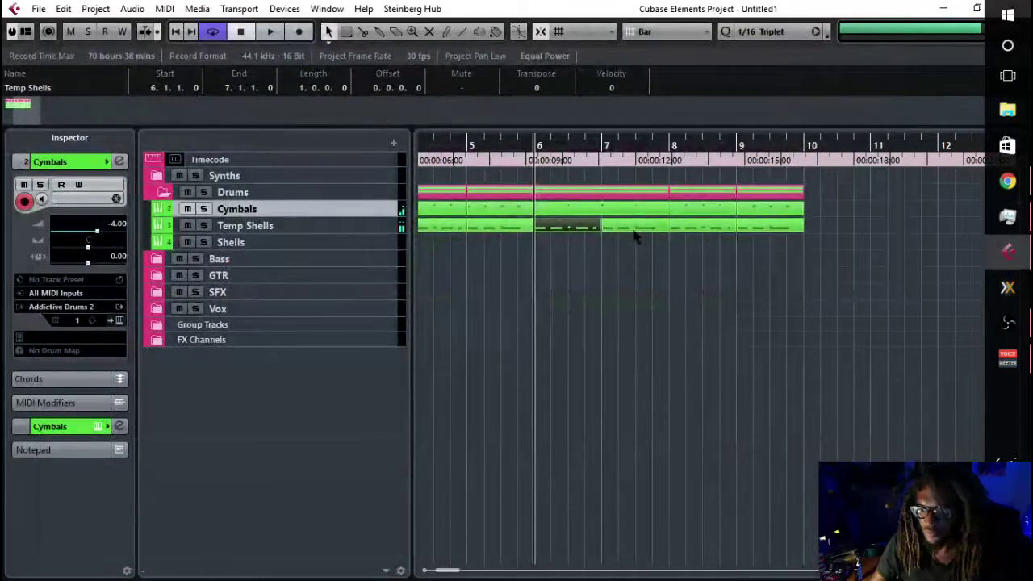
- In the bar 7 Temp Shells part, delete all C1 kicks, keeping the D1 snare on beat 3
double_click(623, 226)
scroll(388, 277, "down", 3)
left_click_drag(382, 267, 273, 264)
key("Delete")
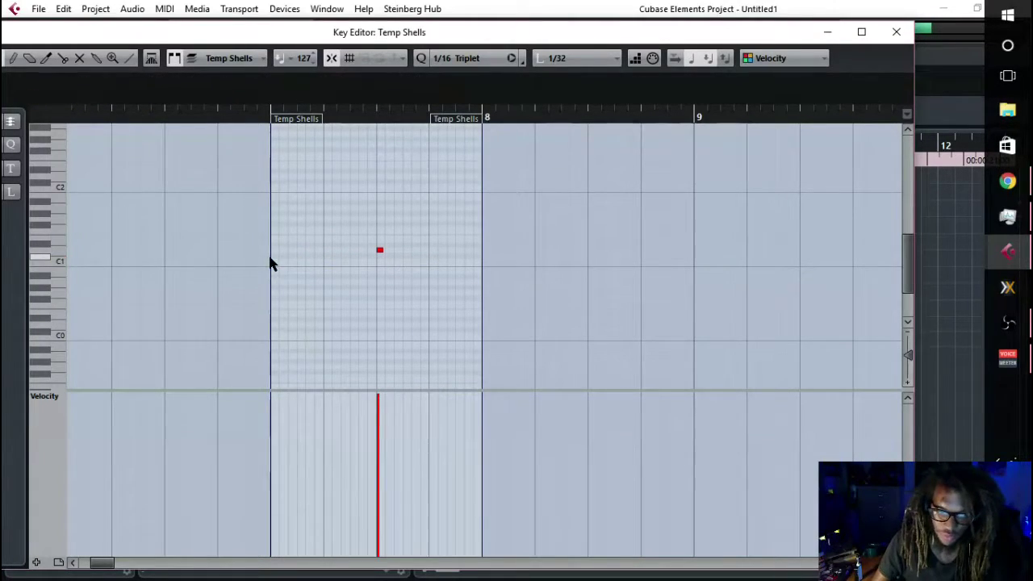
scroll(239, 267, "up", 3)
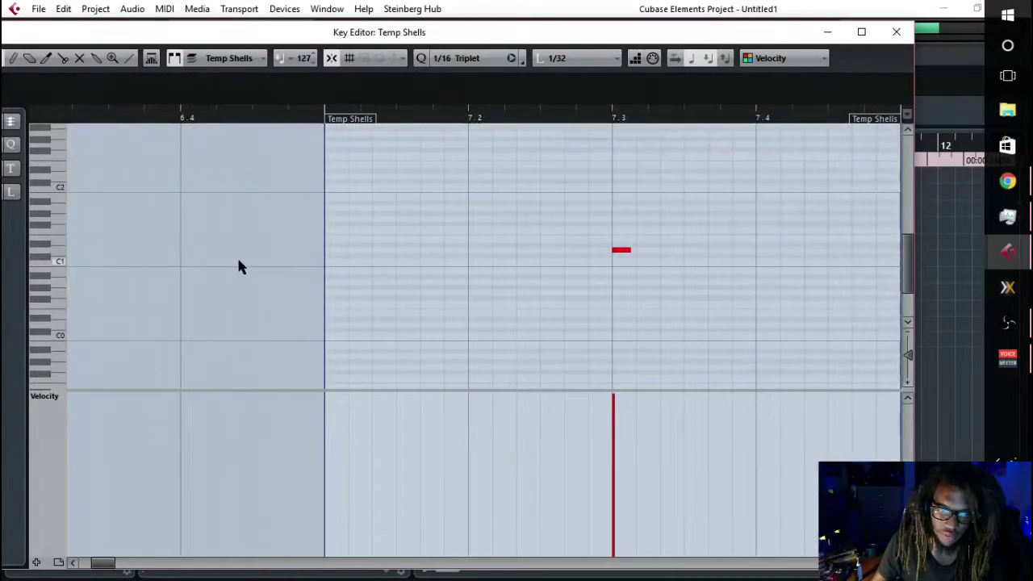
- Draw triplet-spaced notes: three C1 kicks from 7.1, two D1 snares from 7.2, and one C1 kick just before 7.3
left_click(328, 260, "alt")
left_click(382, 261, "alt")
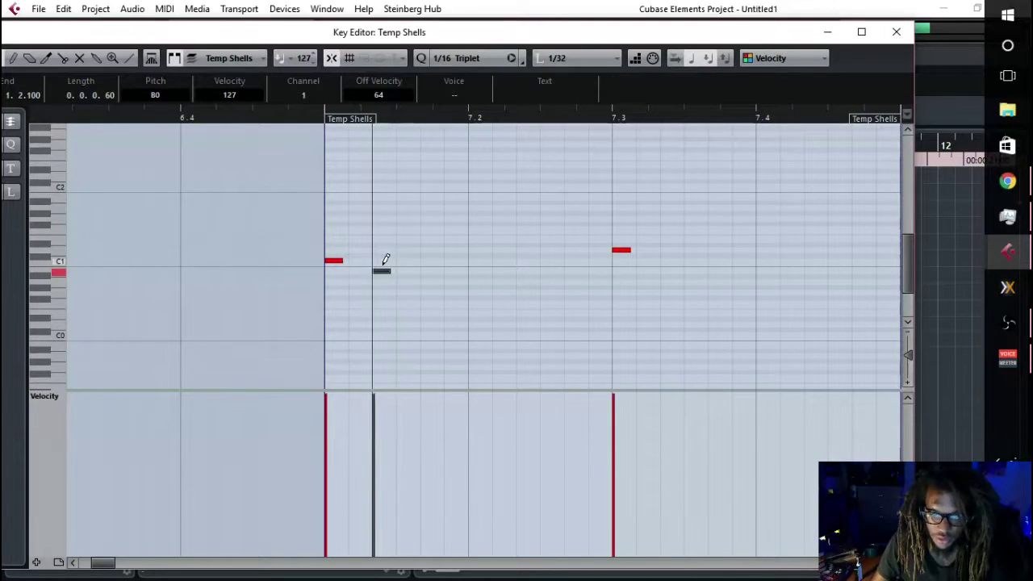
left_click(429, 261, "alt")
left_click(476, 261, "alt")
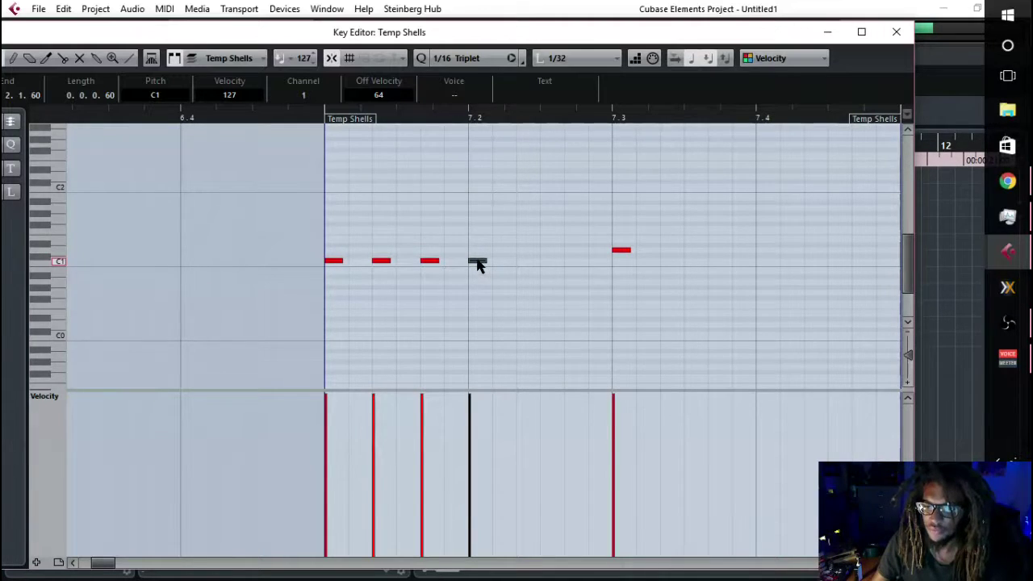
left_click(478, 261)
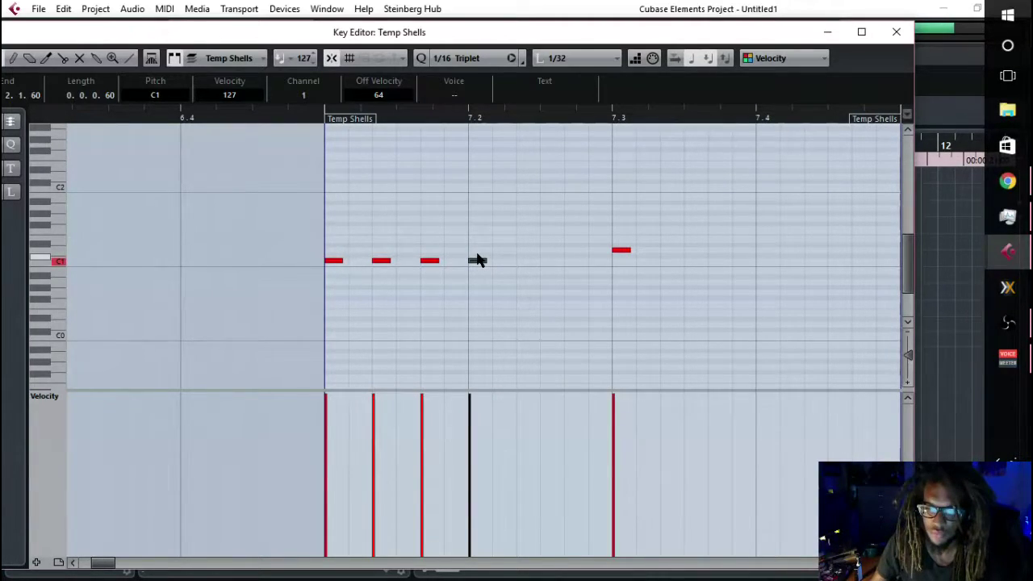
left_click_drag(477, 261, 478, 249)
left_click(526, 249, "alt")
left_click(574, 261, "alt")
- Continue the triplet fill after the 7.3 snare with one D1, two B1, one D1 and one G1 note
scroll(582, 259, "right", 3)
left_click(421, 251, "alt")
scroll(426, 259, "up", 3)
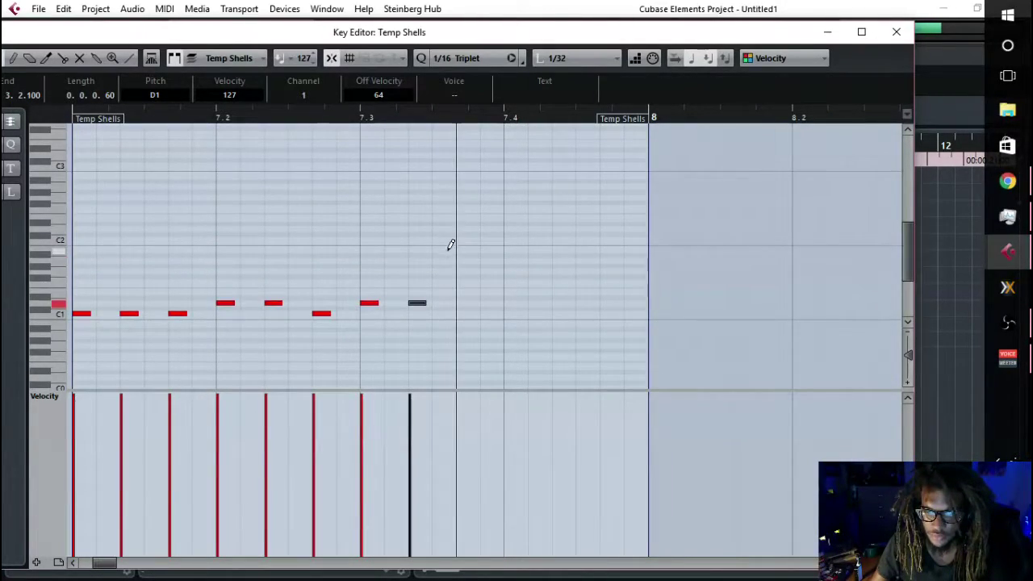
left_click(446, 248, "alt")
left_click_drag(441, 250, 466, 251)
left_click(515, 251, "alt")
left_click(537, 309, "alt")
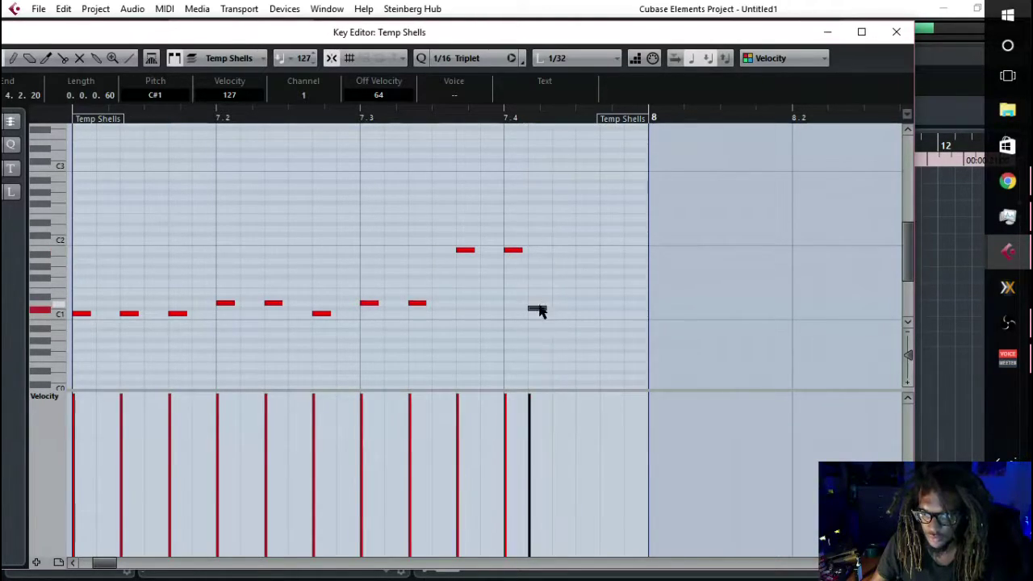
left_click_drag(539, 305, 563, 301)
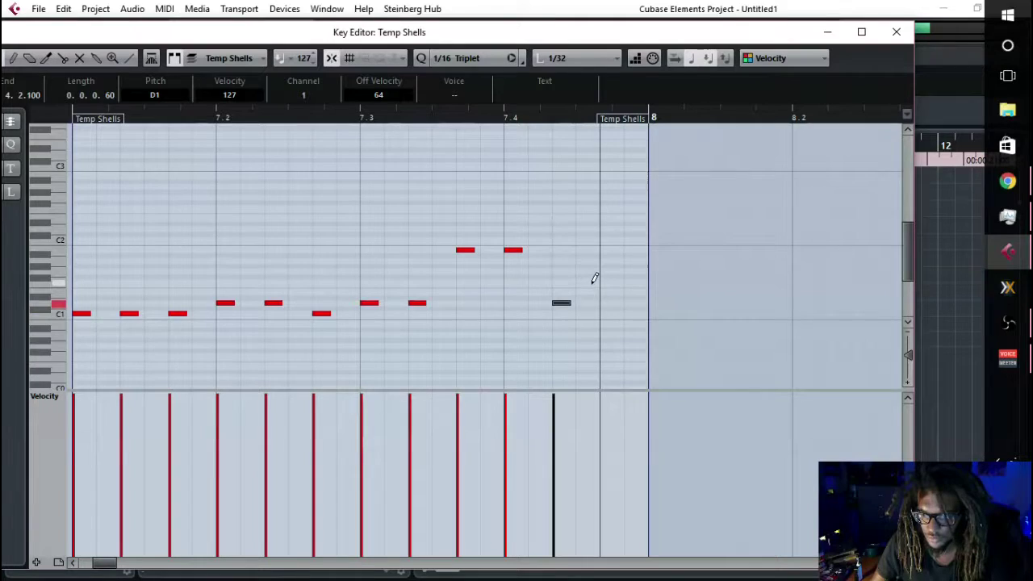
left_click(605, 270, "alt")
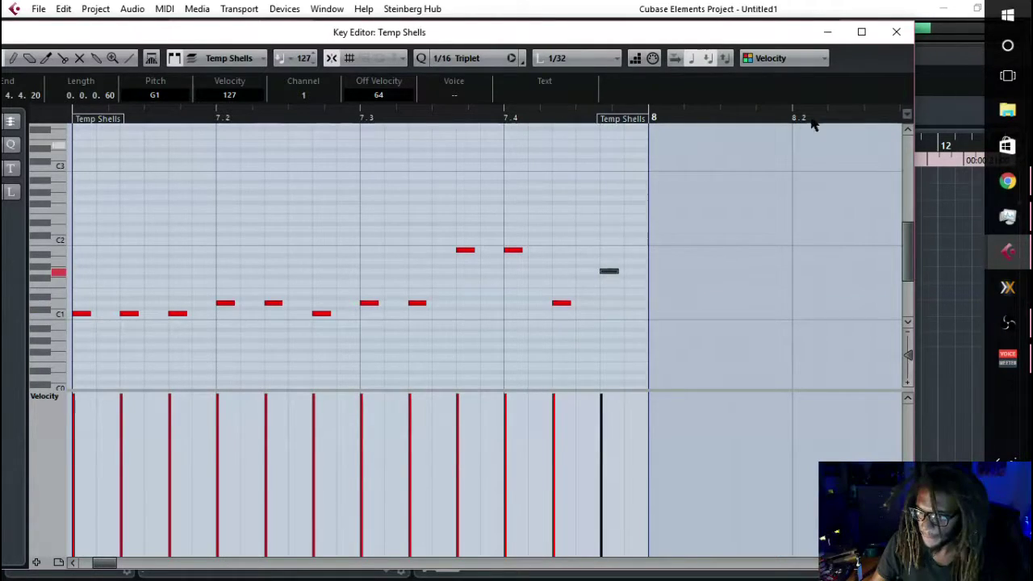
- Set the velocity of the two D1 snares from 7.2 to 100, play the bar, and close the editor
scroll(352, 223, "down", 2)
left_click_drag(290, 278, 319, 300)
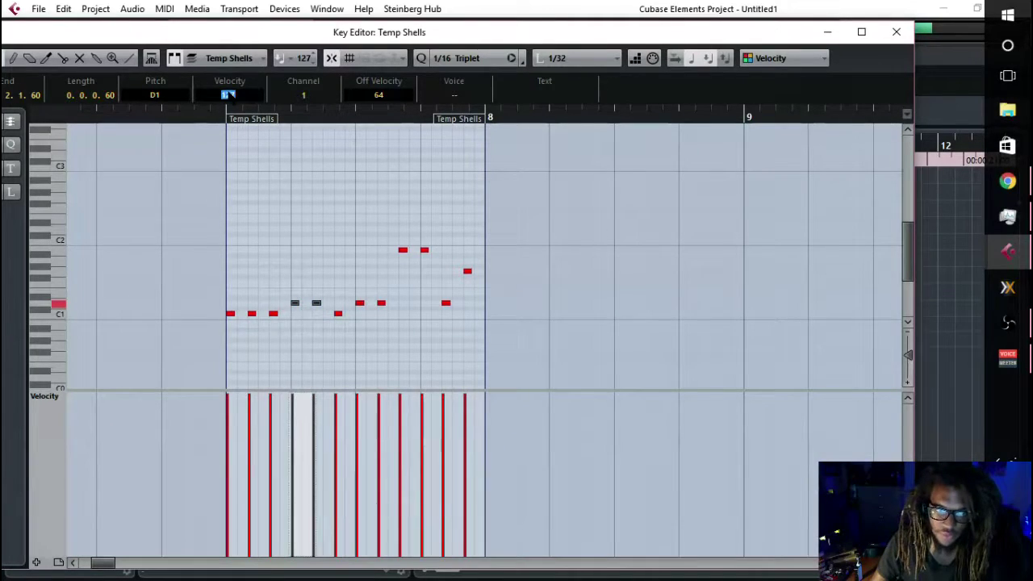
type("100")
key("Return")
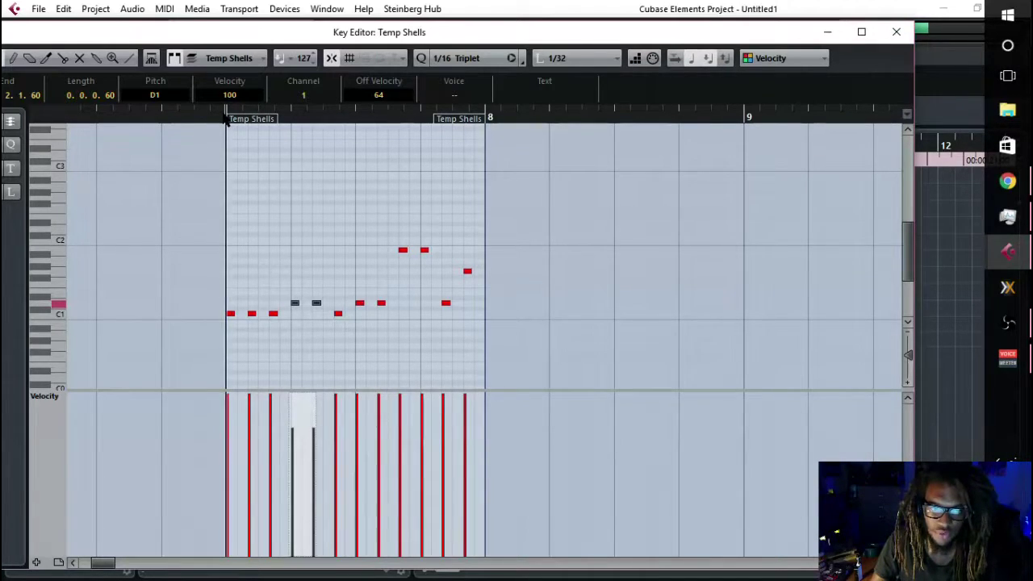
key("space")
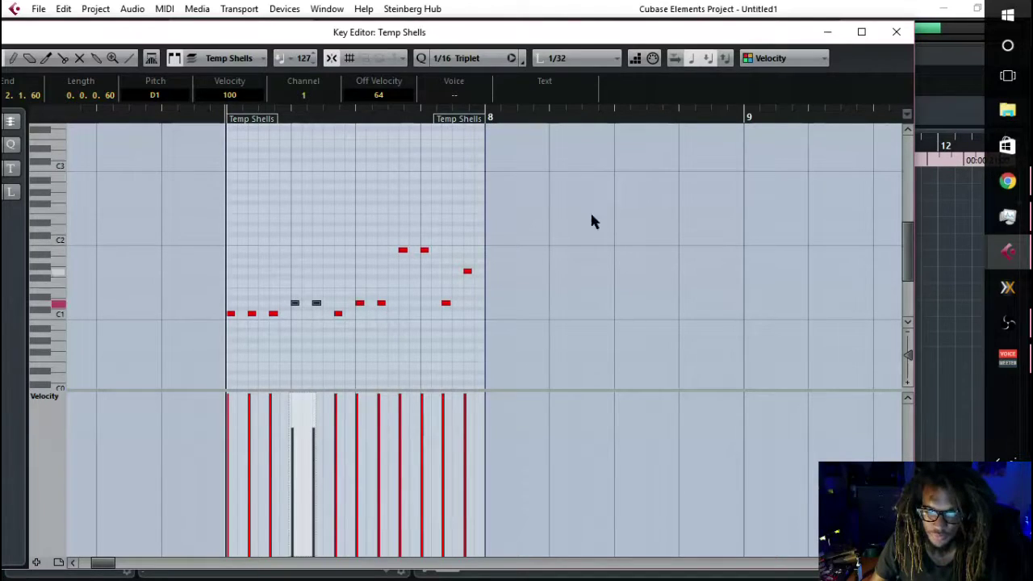
left_click(896, 34)
- Inspect the bar 8 Cymbals part in its editor, close it, and play the arrangement from bar 7
scroll(774, 234, "up", 1)
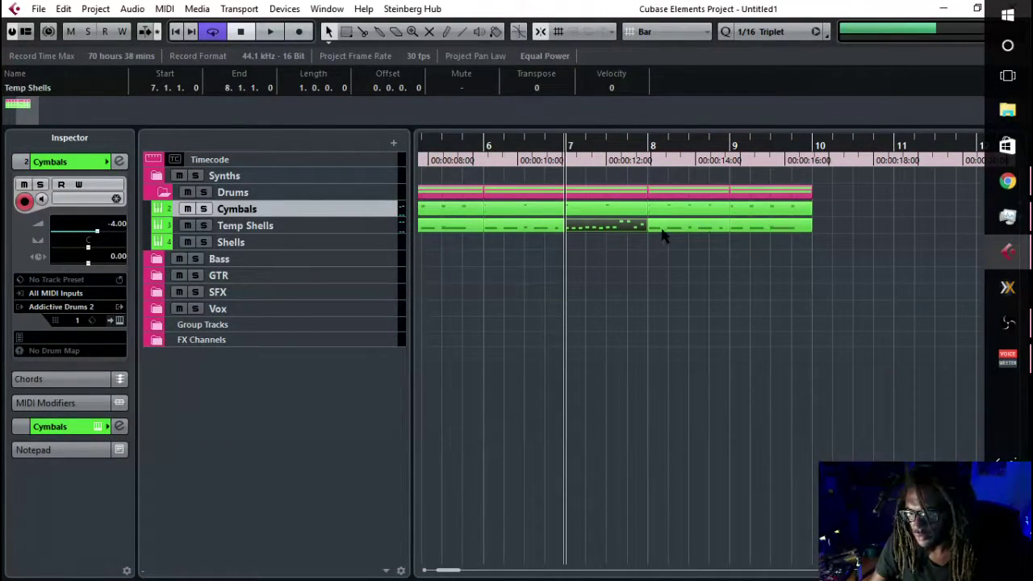
scroll(642, 233, "up", 3)
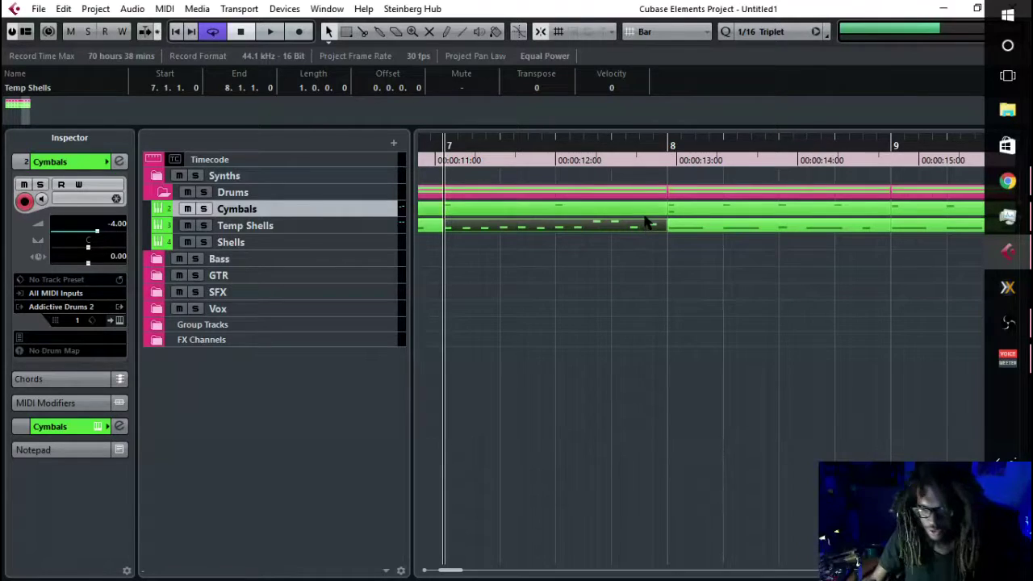
double_click(685, 206)
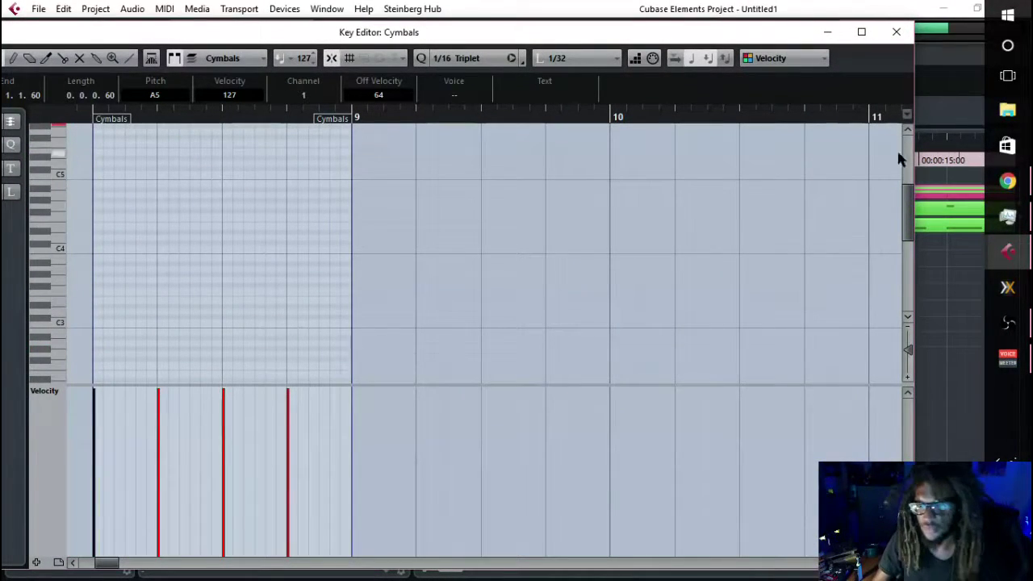
left_click(896, 32)
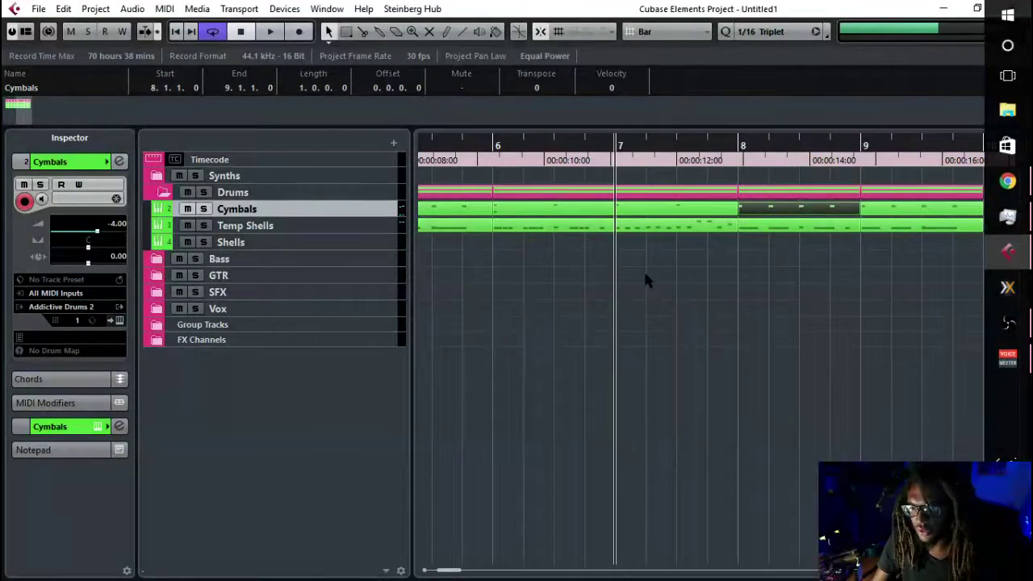
key("space")
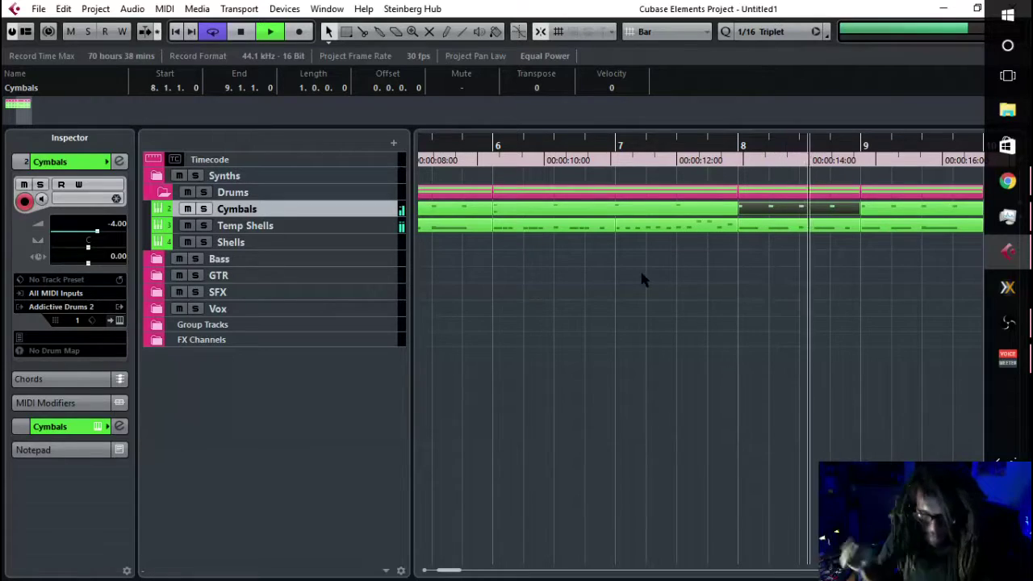
scroll(686, 282, "down", 3)
key("space")
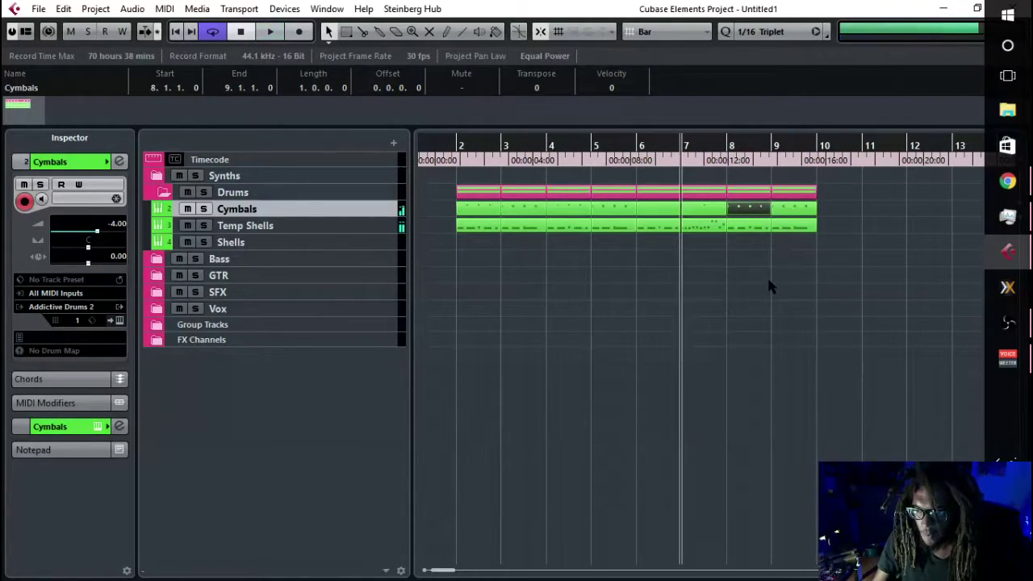
- Create a one-bar Temp Shells part at bar 10 with a single C1 kick on 10.1, and close its editor
scroll(767, 274, "up", 3)
scroll(769, 279, "right", 3)
scroll(678, 238, "down", 3)
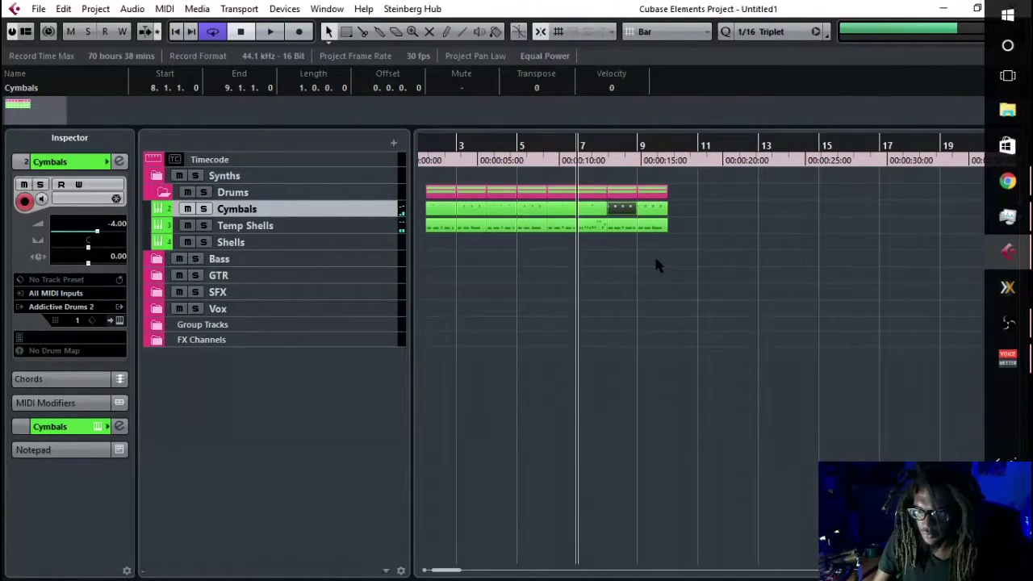
left_click(676, 217)
double_click(673, 223)
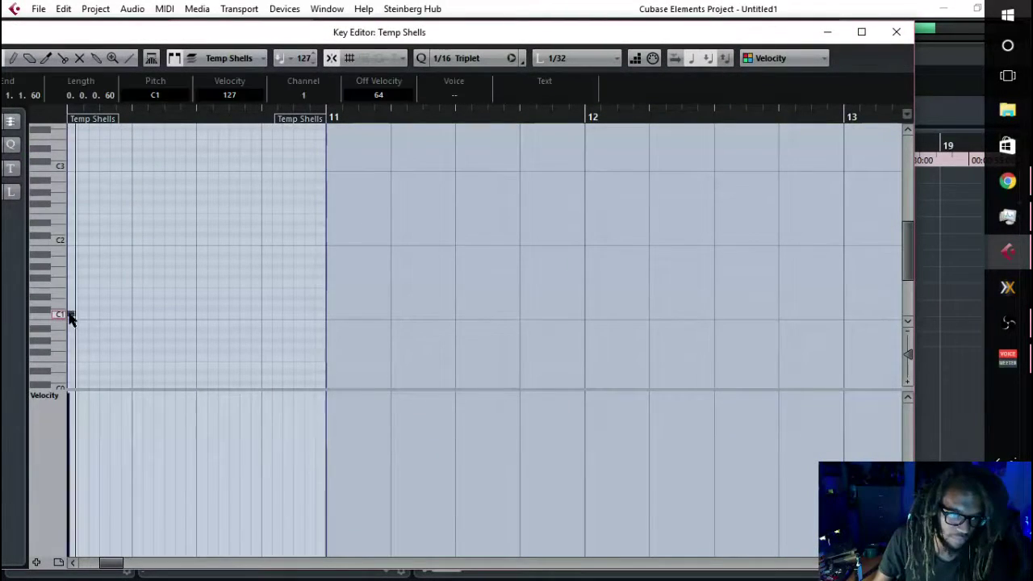
left_click(896, 31)
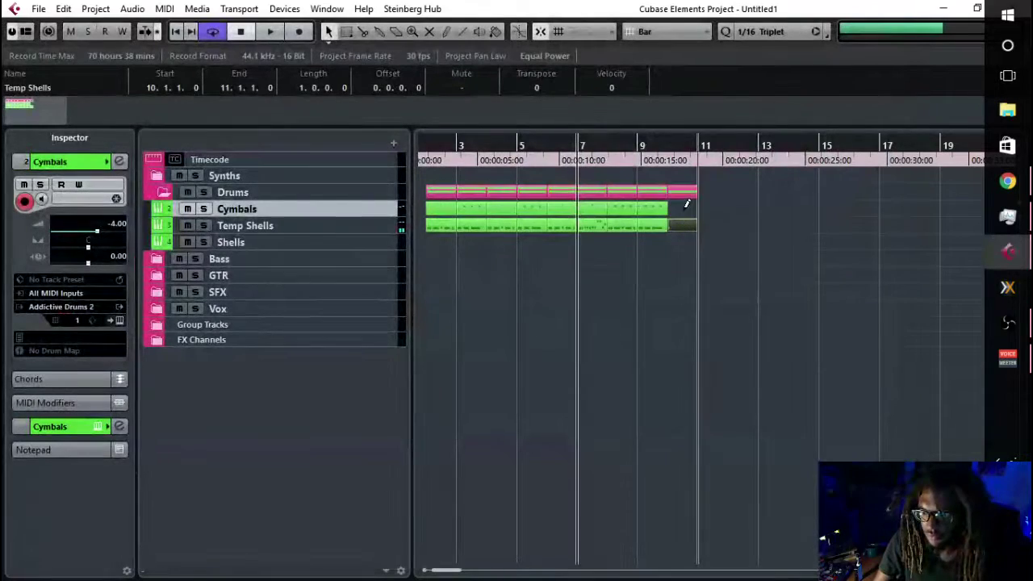
- Create a bar 10 Cymbals part with G4 and F4 hits on 10.1, close its editor, and play the ending
double_click(686, 211)
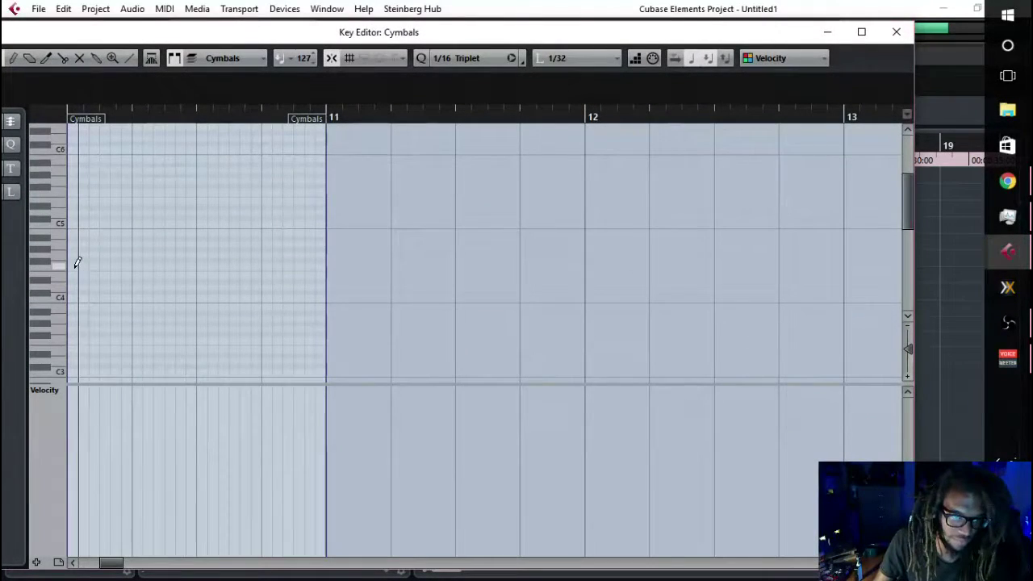
scroll(73, 274, "up", 2)
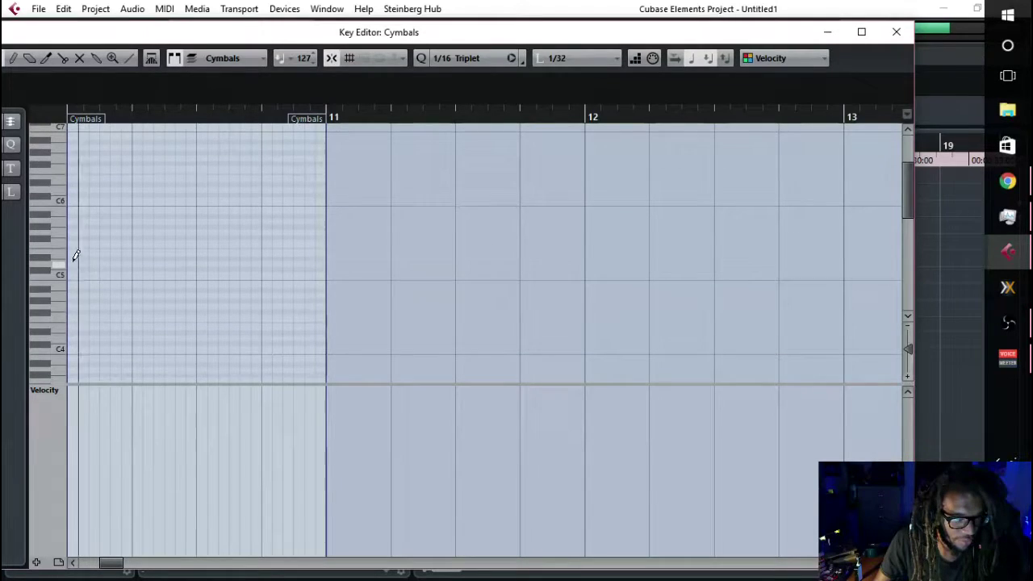
left_click(70, 243)
left_click_drag(71, 243, 167, 310)
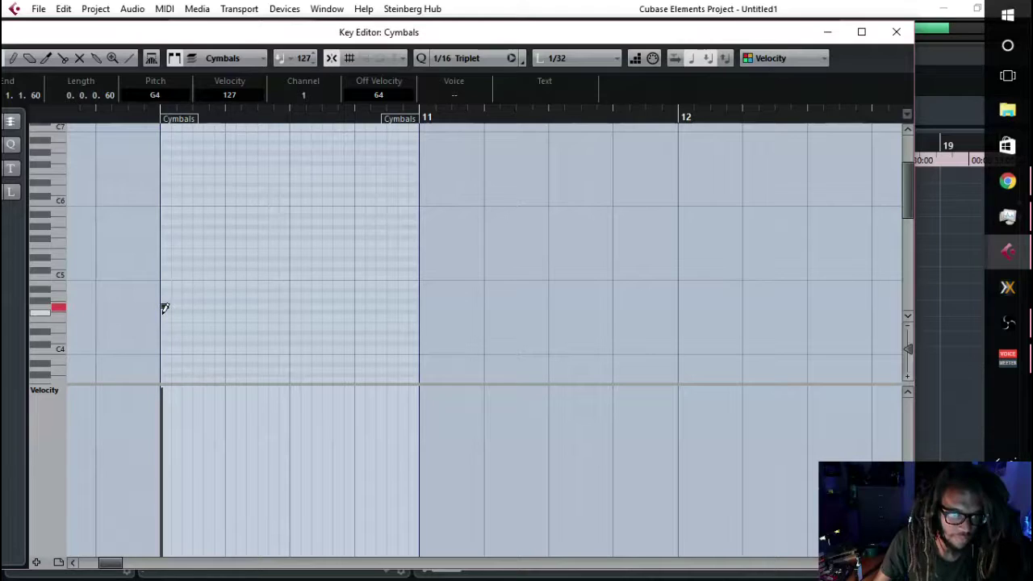
left_click(164, 316)
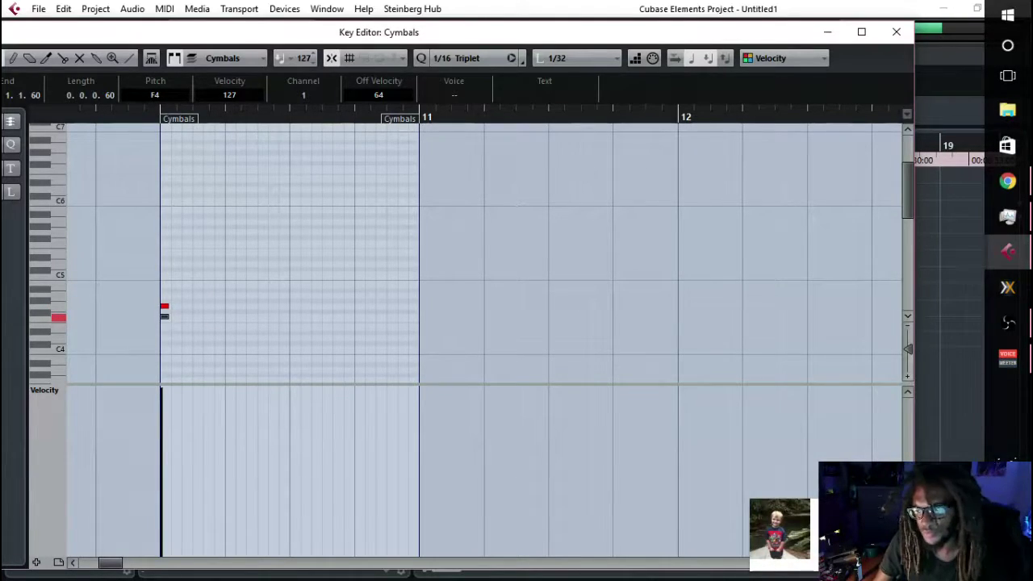
left_click(896, 31)
key("space")
left_click(662, 155)
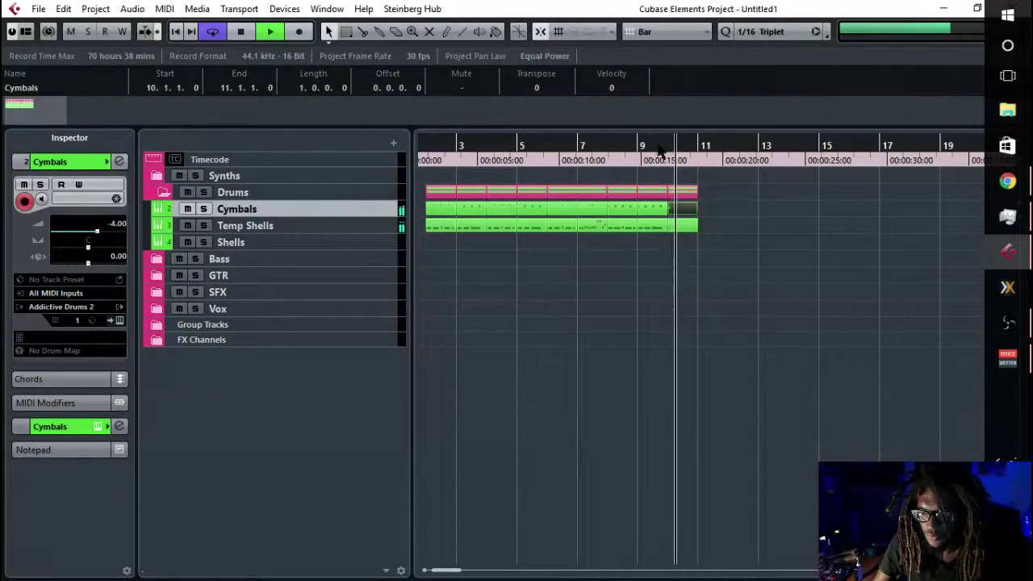
key("space")
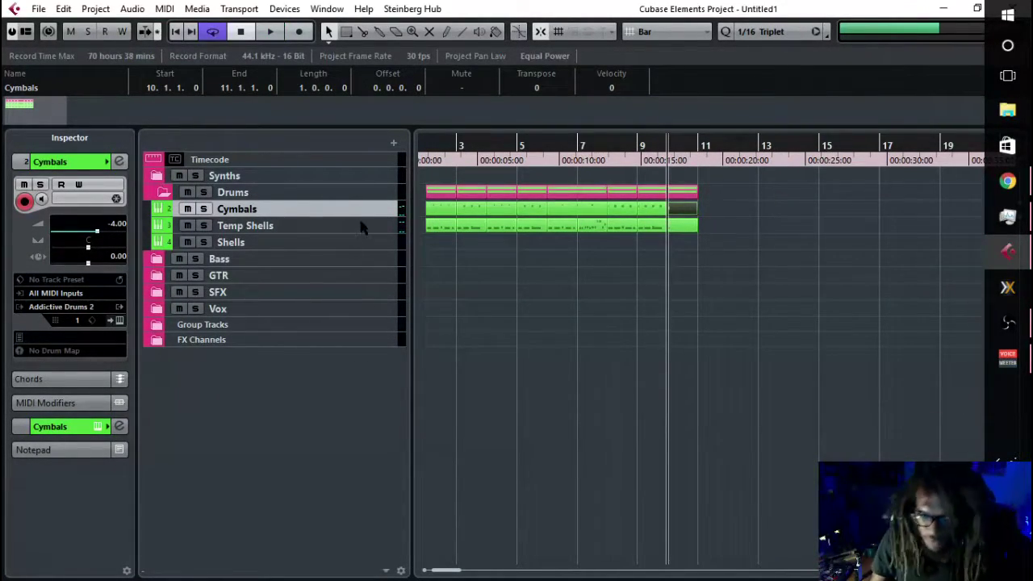
- Copy all Temp Shells parts from bars 2 to 10 onto the Shells track at the same positions
key("g")
key("g")
key("g")
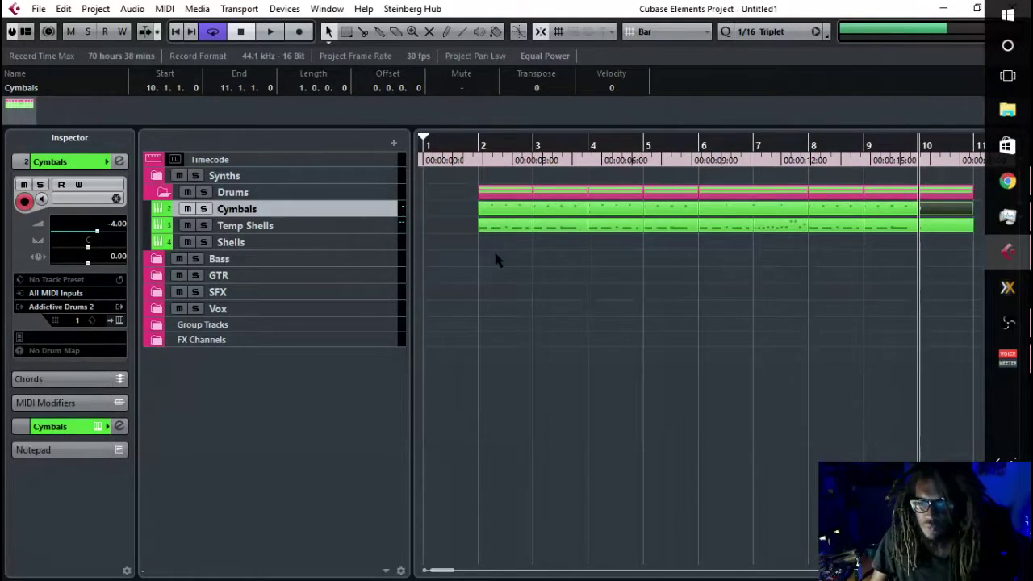
left_click_drag(547, 238, 449, 246)
key("h")
key("h")
key("h")
key("h")
- Disable the Temp Shells track
left_click(327, 227)
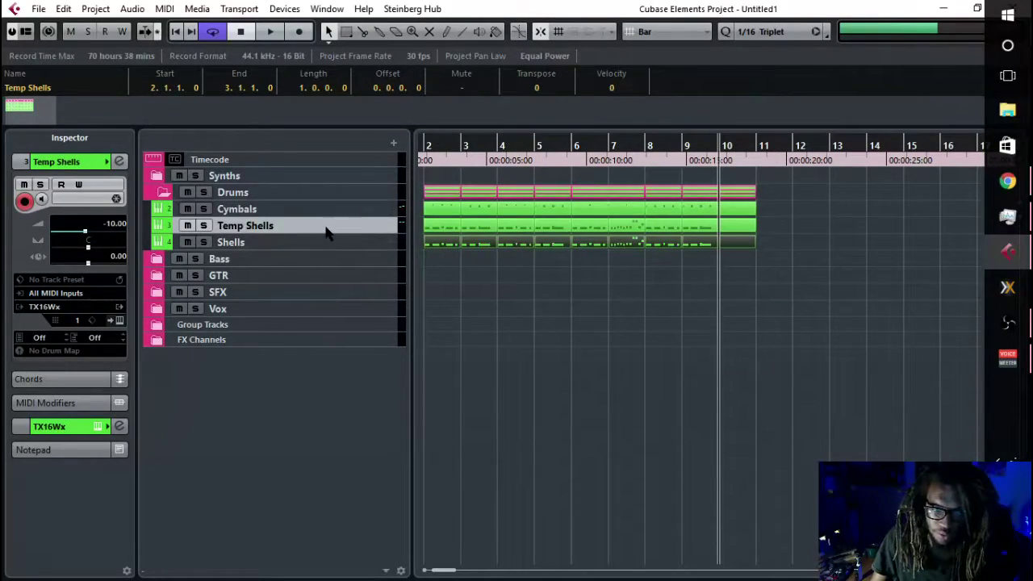
right_click(326, 228)
left_click(371, 425)
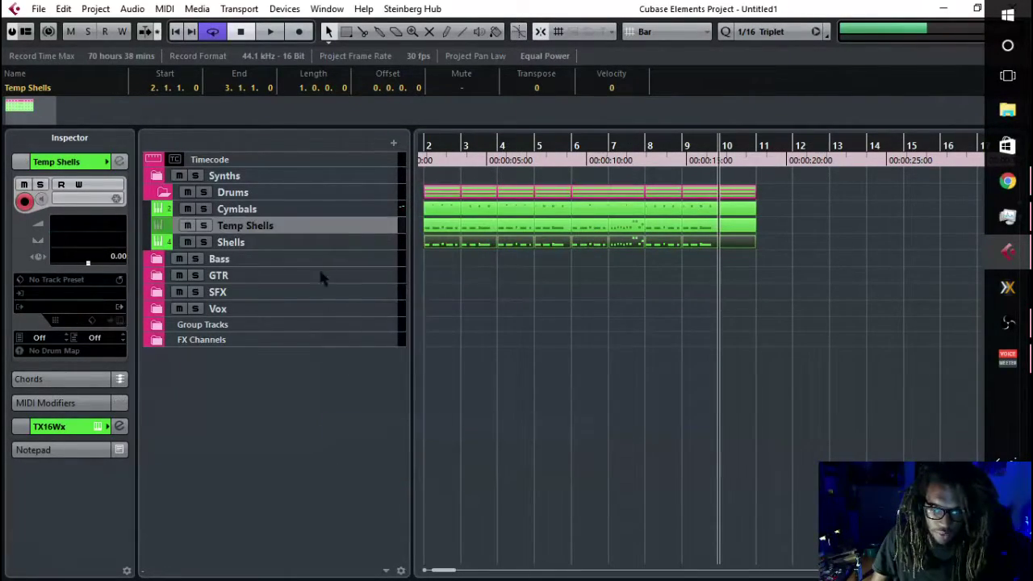
- Choose Kontakt 5 as the Shells track's instrument and open its interface
left_click(317, 240)
left_click(46, 306)
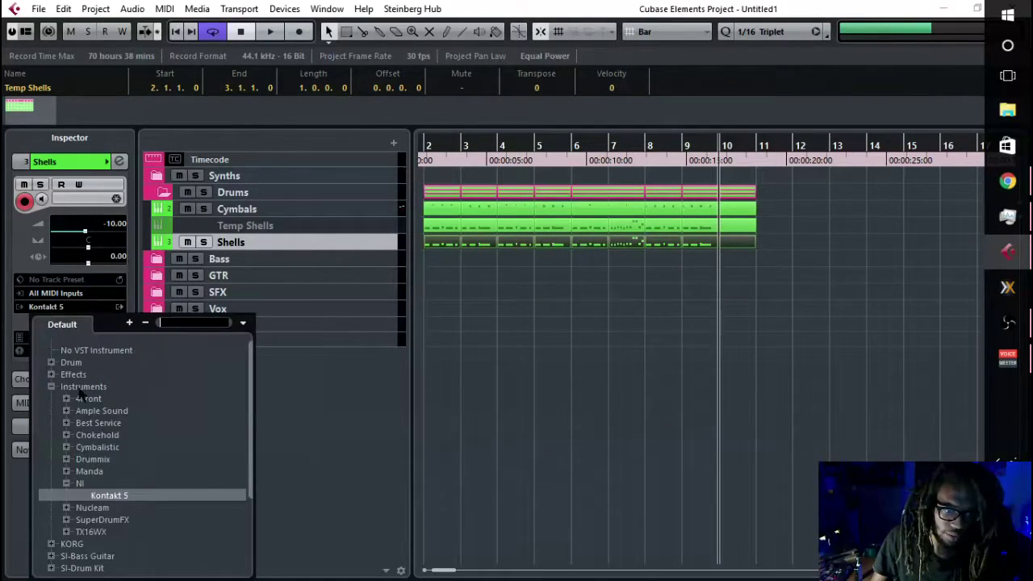
left_click(101, 495)
left_click(119, 320)
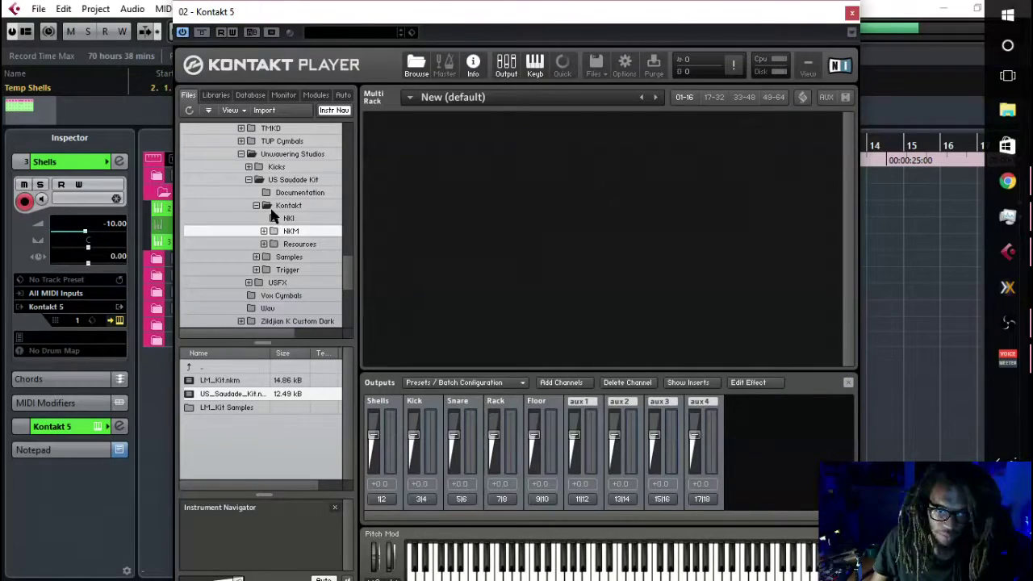
- Load US_Kick_01.nki from the NKI folder of US Kick 01, under the Unwavering Studios Kicks folder, into the Kontakt rack
scroll(241, 203, "up", 1)
left_click(249, 174)
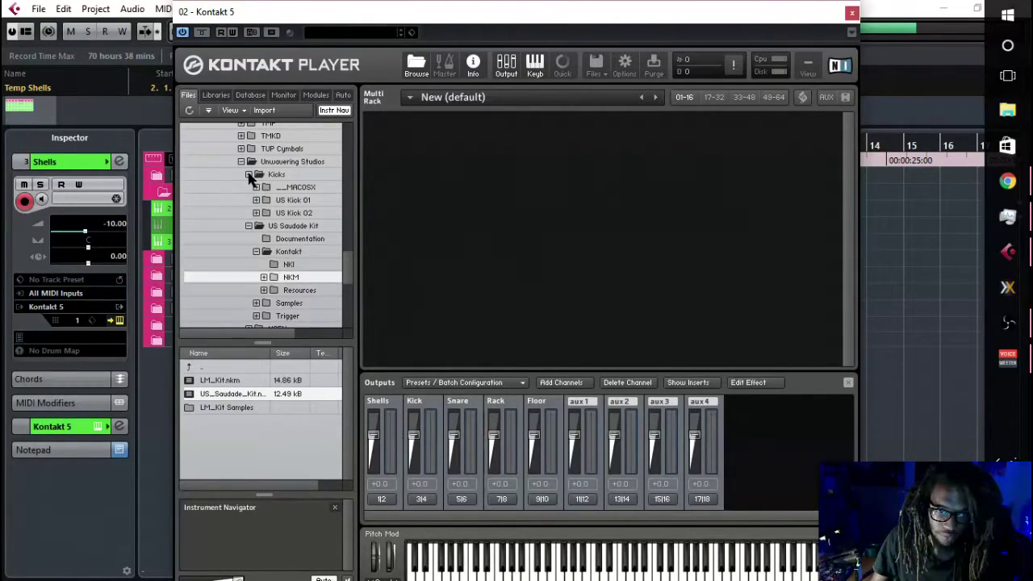
left_click(256, 200)
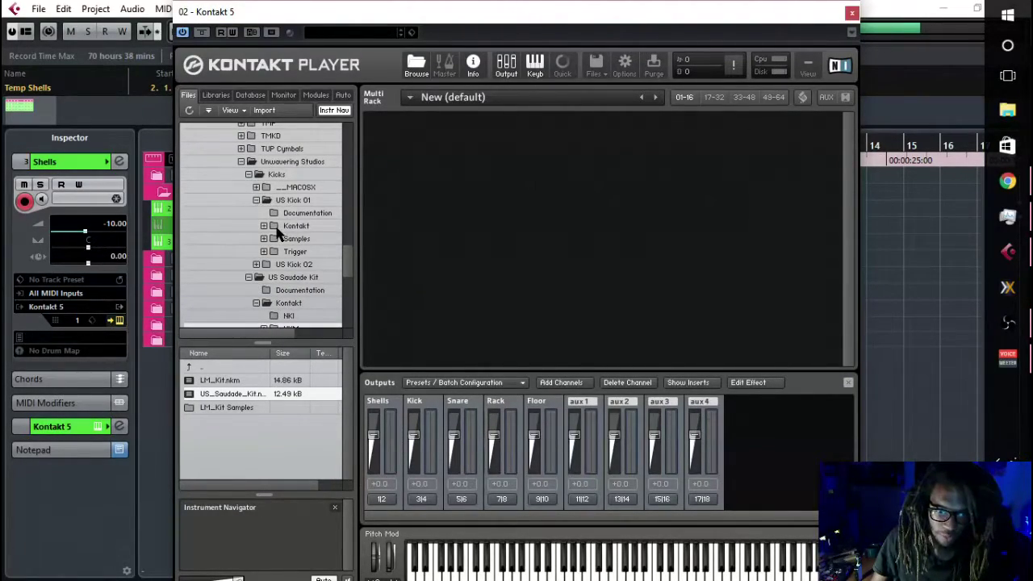
left_click(264, 226)
left_click(299, 239)
left_click_drag(242, 387, 517, 190)
- Reset the Bite, Thickness and Sub faders of US_Kick_01 to their default level
left_click(606, 266, "ctrl")
left_click(660, 266, "ctrl")
left_click(712, 267, "ctrl")
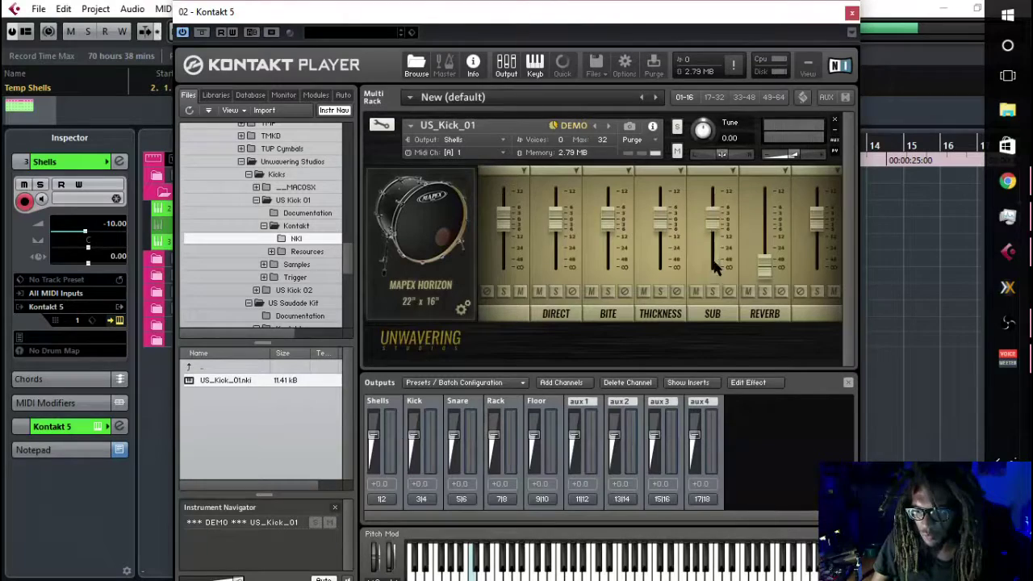
- Set US_Kick_01 to receive MIDI on omni and route its output to the Kick channel
left_click(442, 139)
left_click(465, 169)
left_click(470, 142)
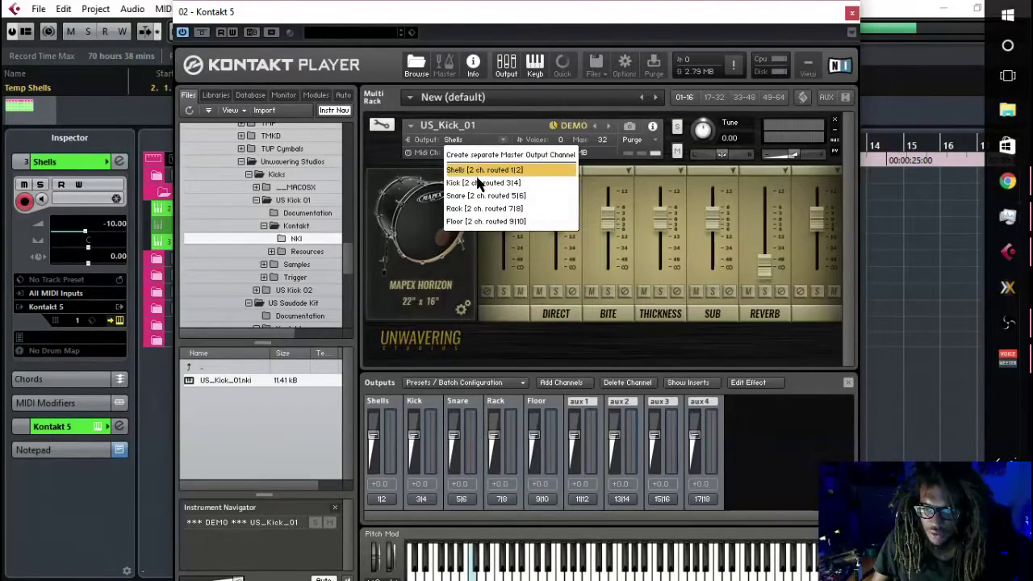
left_click(481, 183)
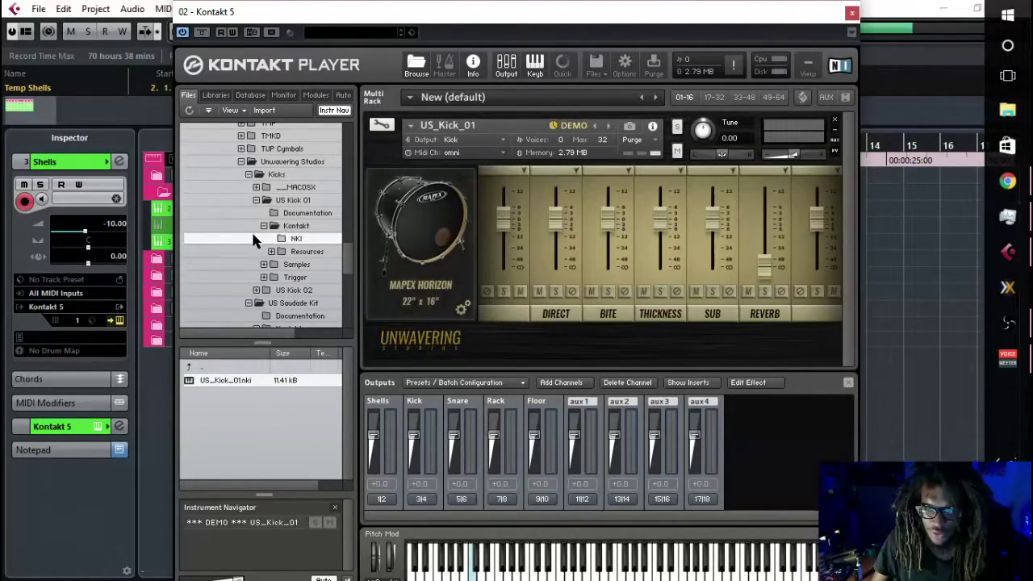
- Load the US_Saudade_Kit multi from the US Saudade Kit's NKM folder, merging it with the instrument already in the rack
scroll(284, 291, "down", 5)
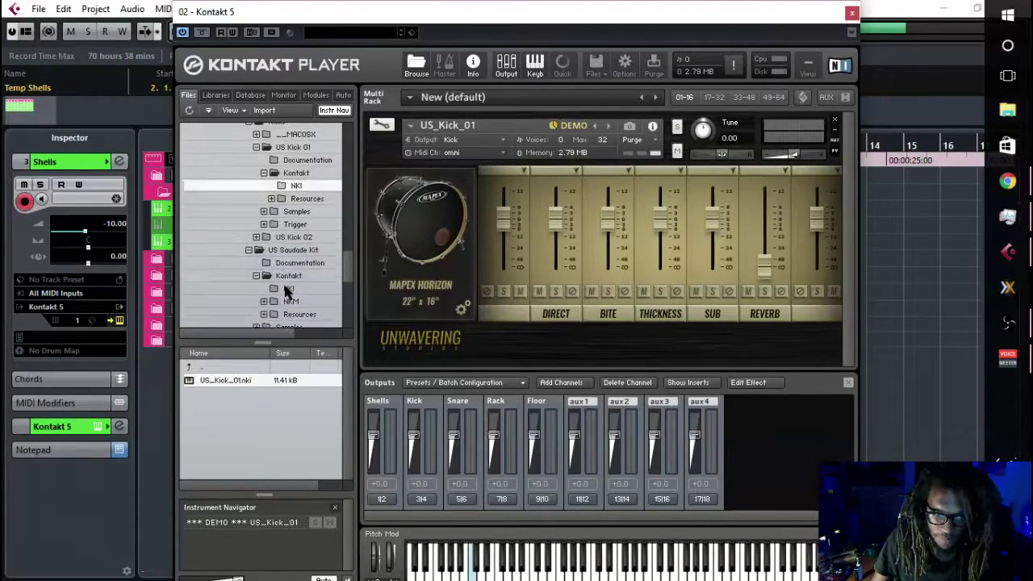
left_click(289, 259)
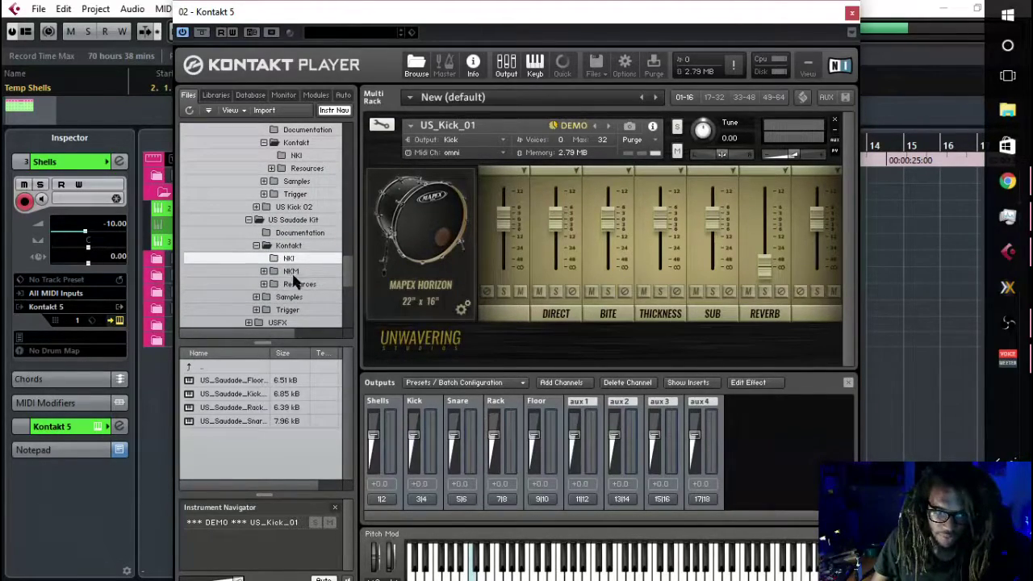
left_click(292, 272)
left_click(238, 397)
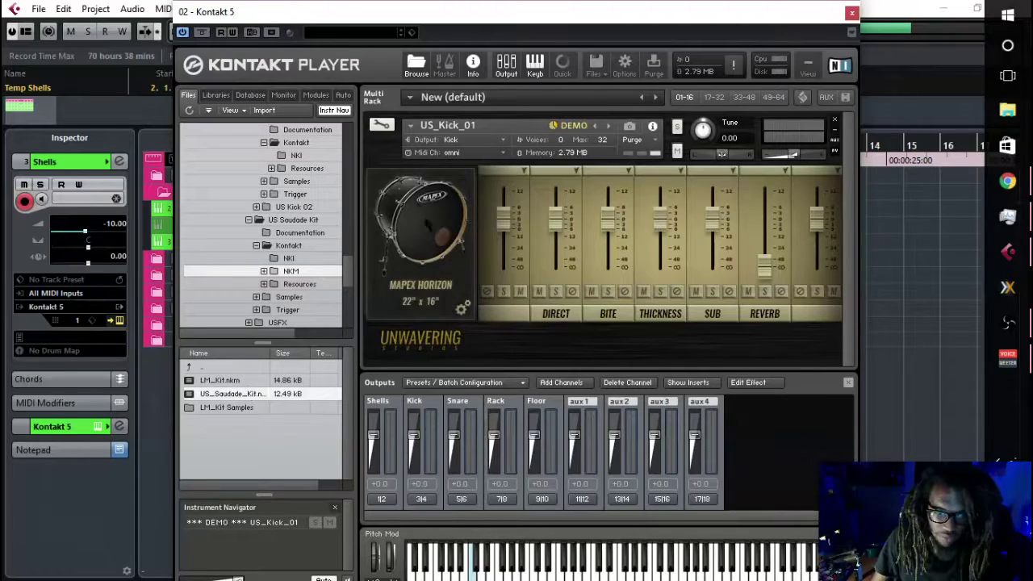
double_click(221, 394)
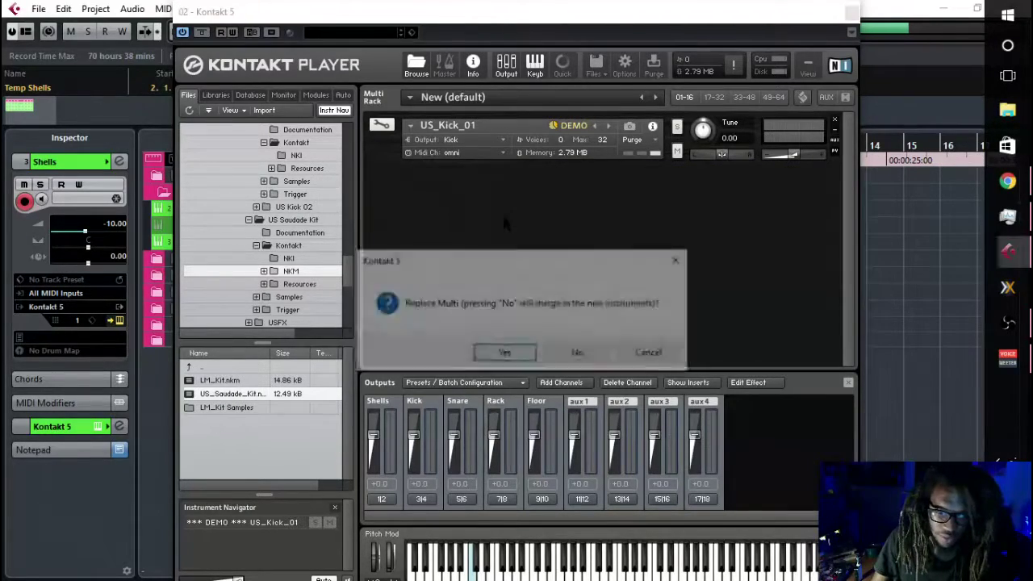
left_click(599, 354)
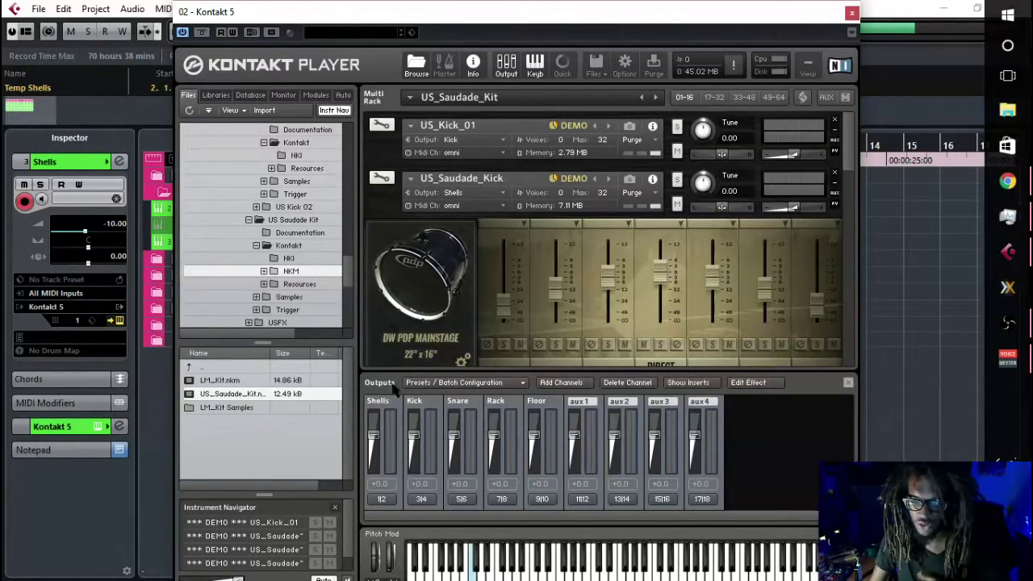
- Move the Kontakt window aside to uncover the project's track list, keeping the Shells automation lane hidden
left_click_drag(383, 22, 464, 24)
left_click(170, 247)
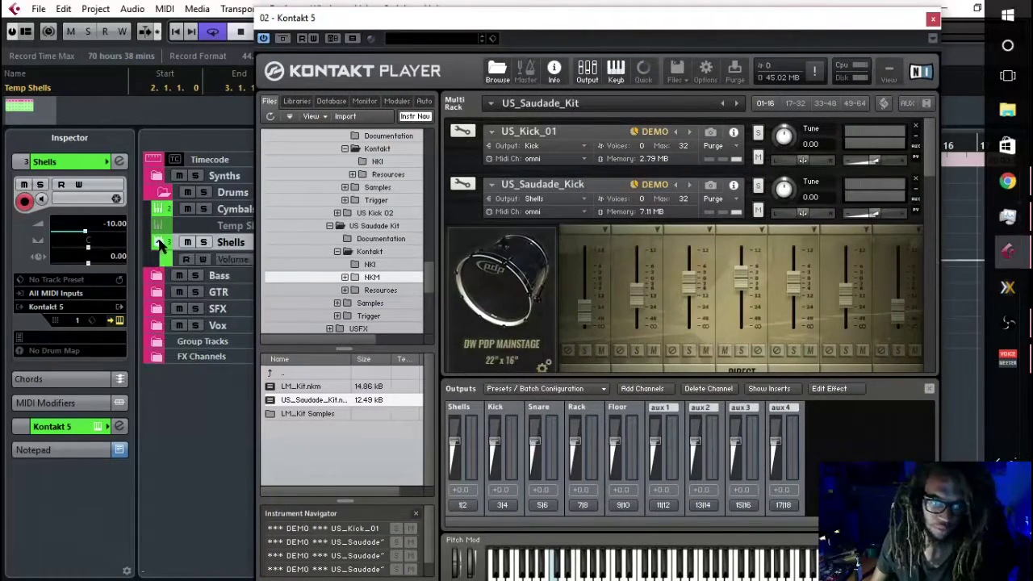
left_click(160, 245)
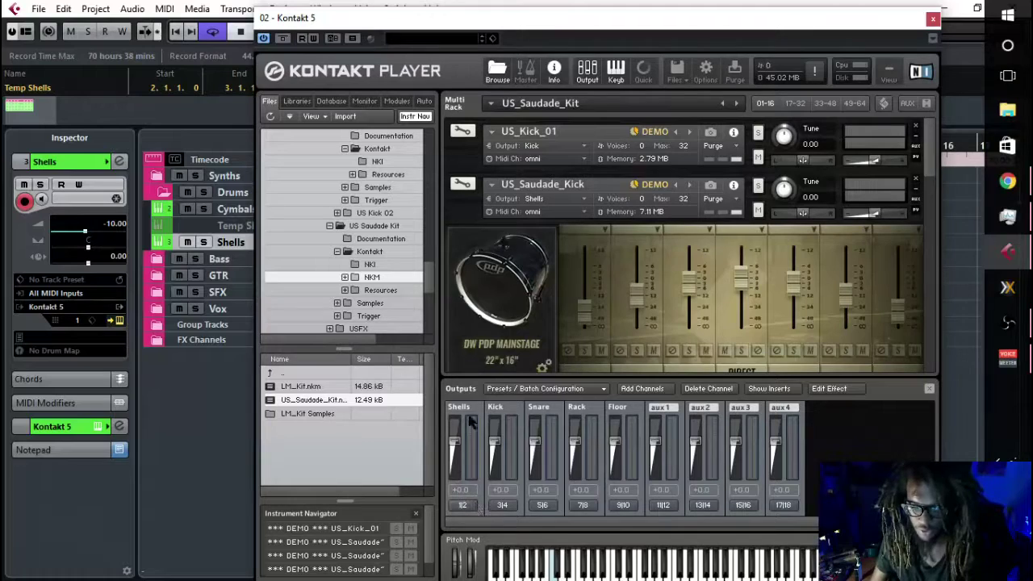
- Route US_Saudade_Kick to the Kick output and US_Saudade_Snare to the Snare output
left_click(533, 199)
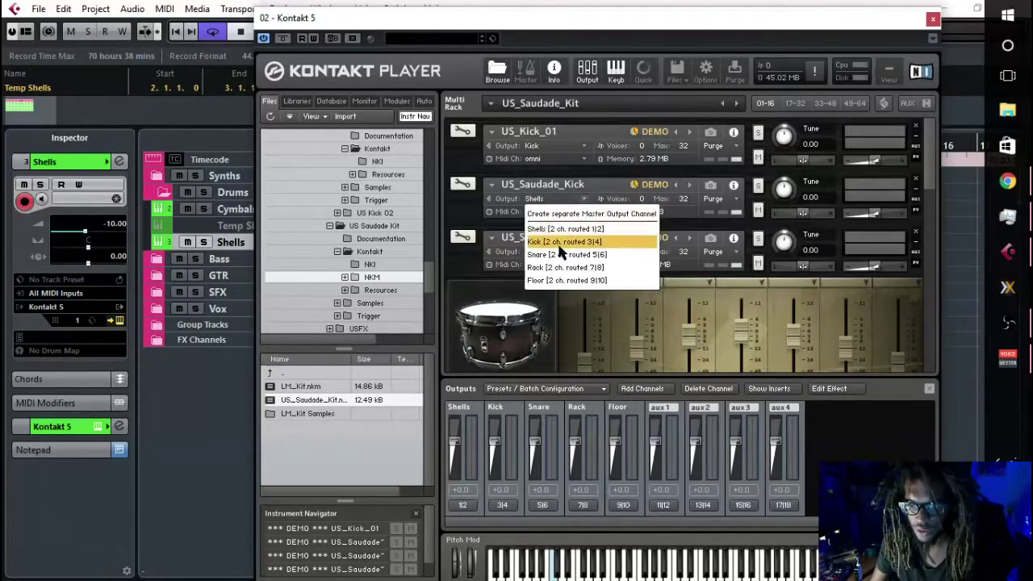
left_click(557, 240)
left_click(536, 251)
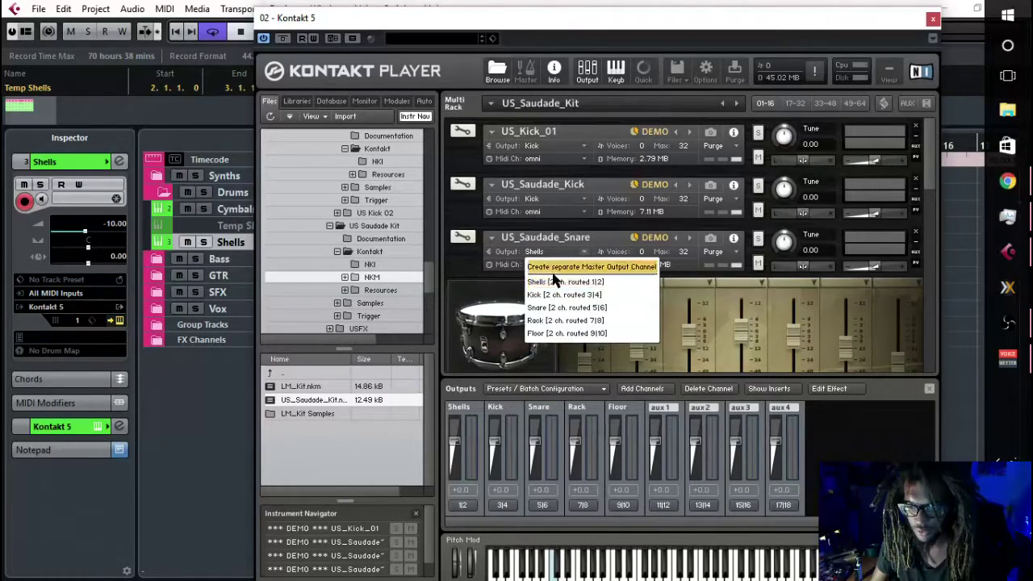
left_click(565, 306)
- Route US_Saudade_RackTom to the Rack output and US_Saudade_FloorTom to the Floor output, collapsing the instrument views
left_click_drag(879, 274, 920, 281)
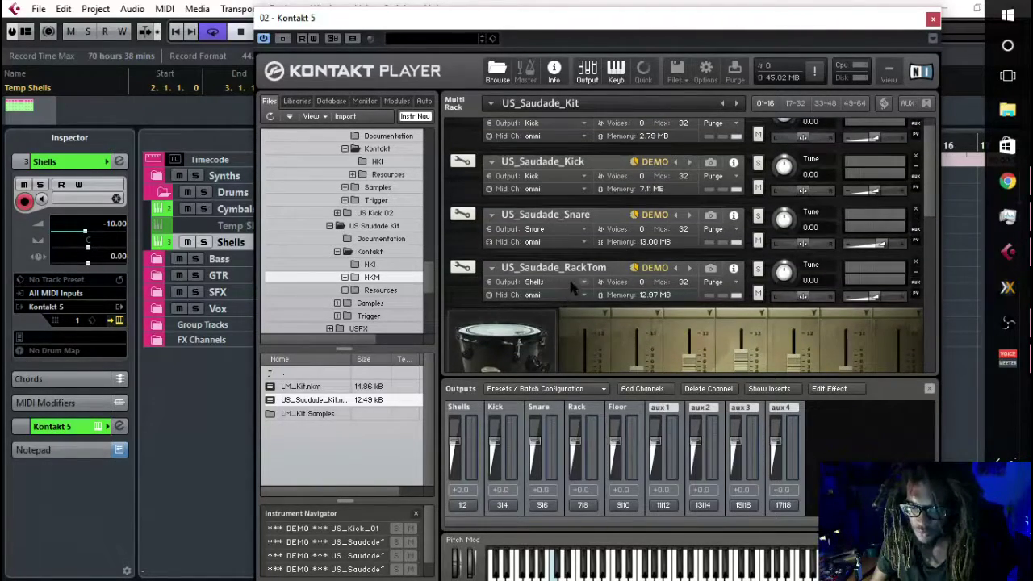
left_click(576, 283)
left_click(587, 353)
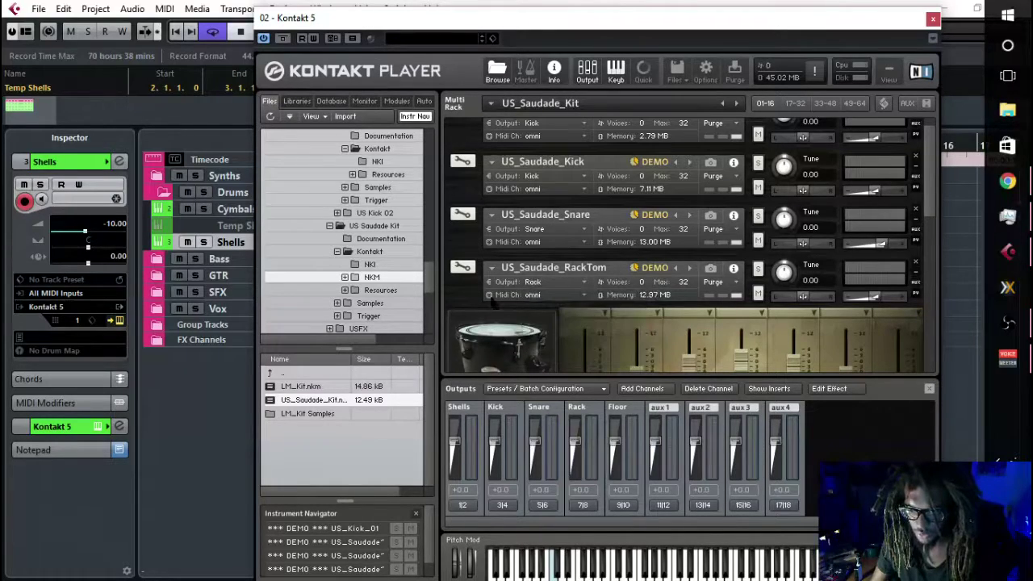
left_click(485, 298)
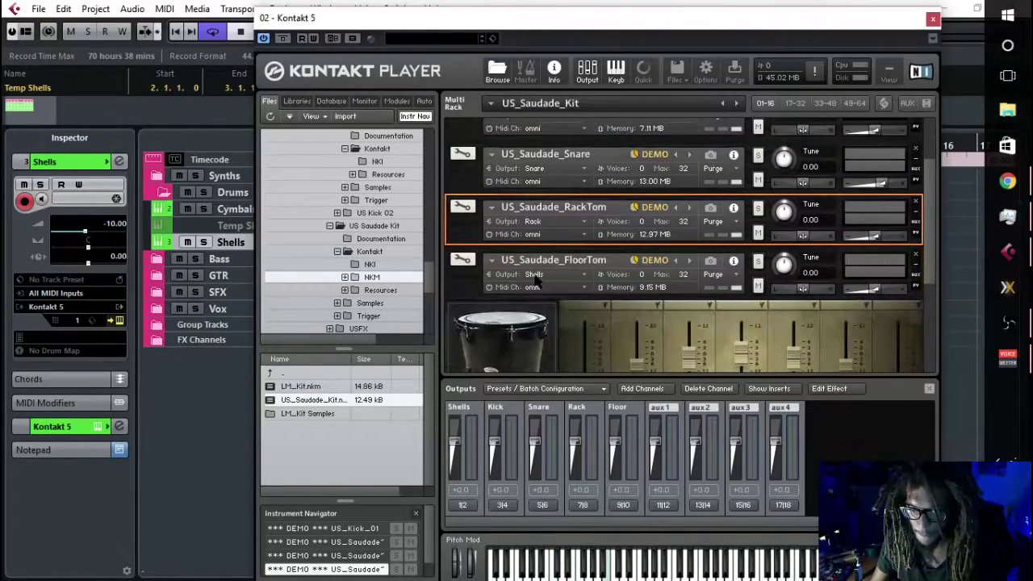
left_click(536, 275)
left_click(554, 360)
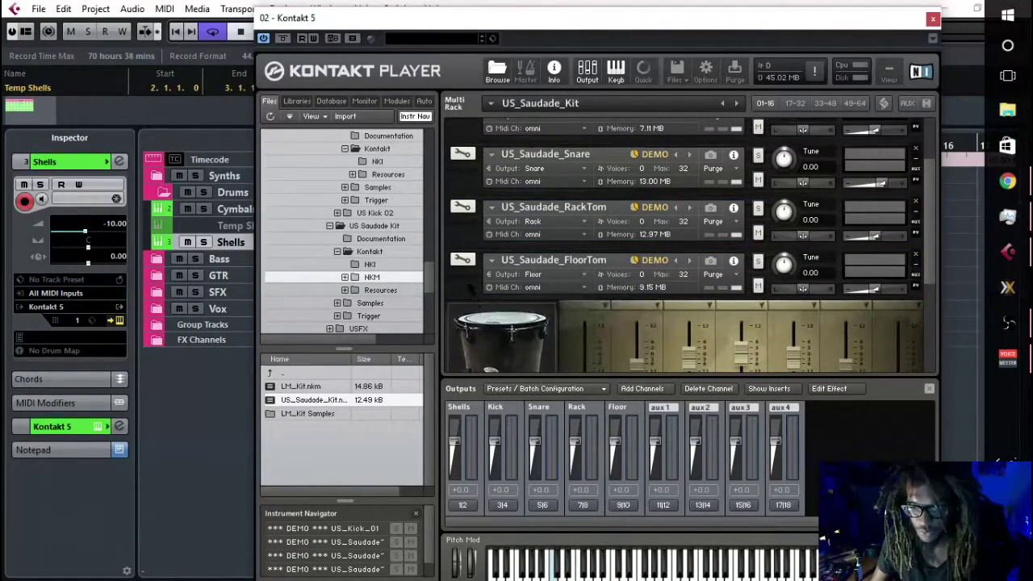
left_click(463, 260)
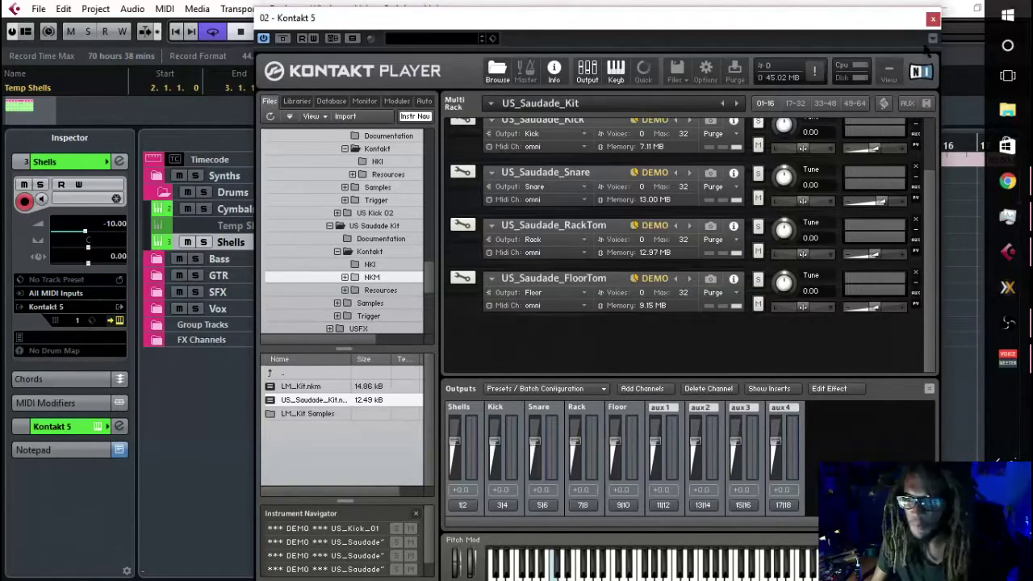
left_click(933, 18)
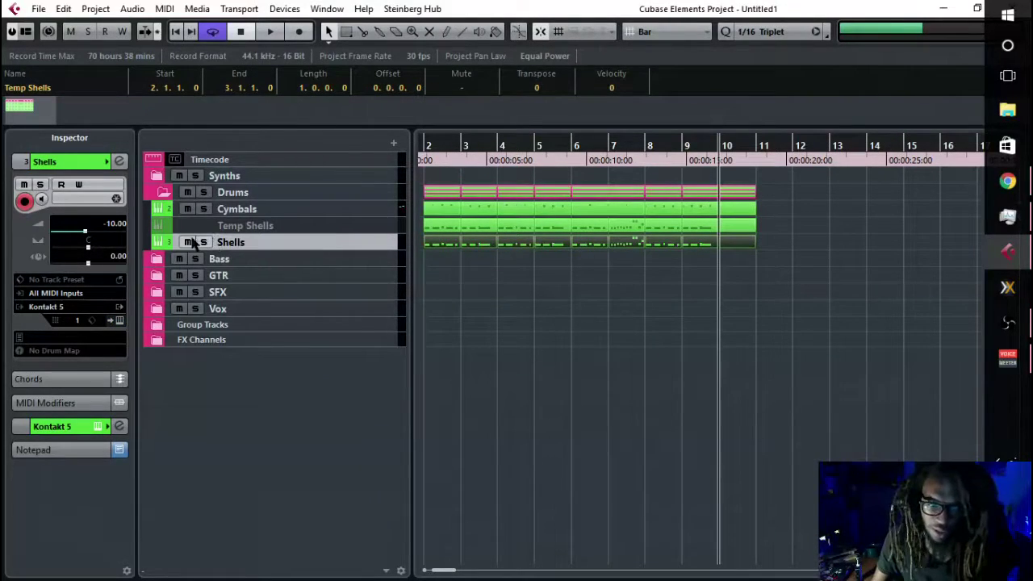
left_click(158, 250)
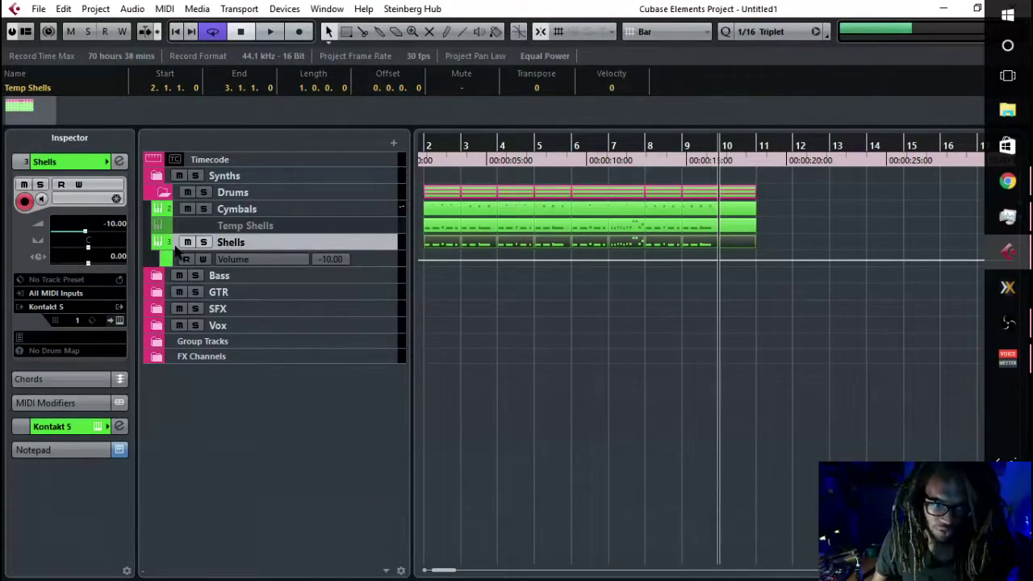
left_click(159, 247)
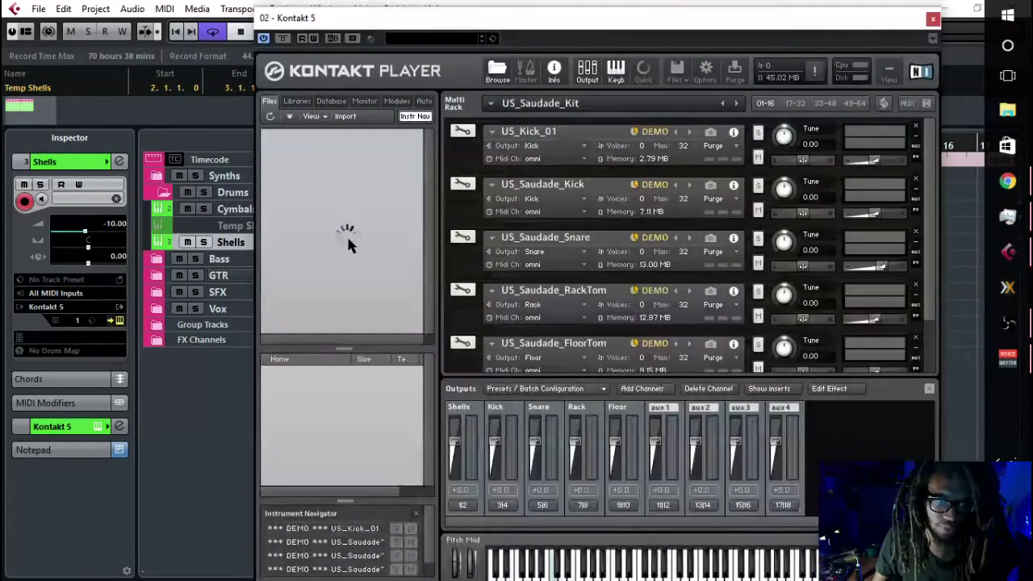
left_click(120, 321)
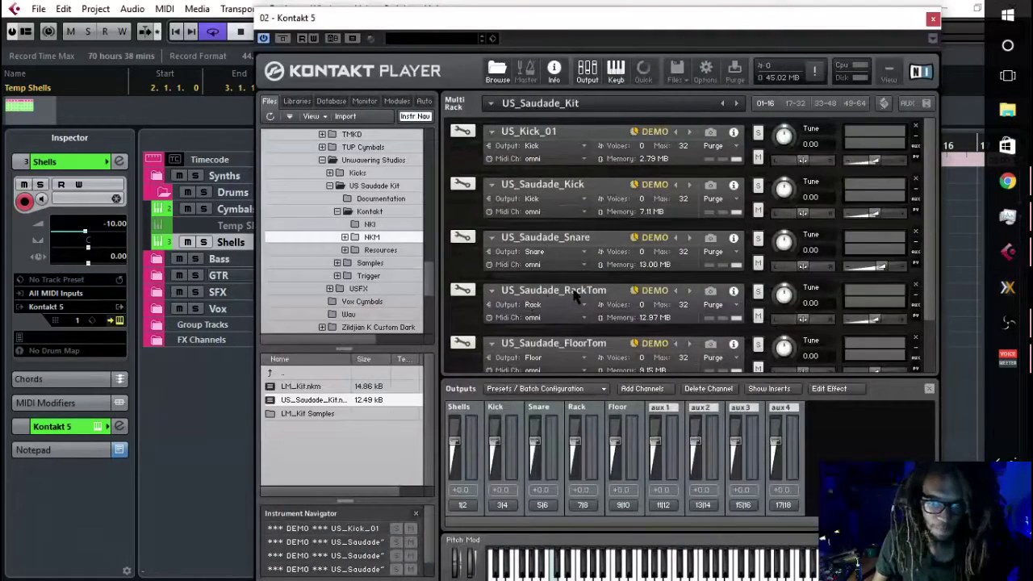
- Add a second US_Saudade_FloorTom instrument to the rack from the US Saudade Kit's NKI folder
scroll(503, 311, "down", 2)
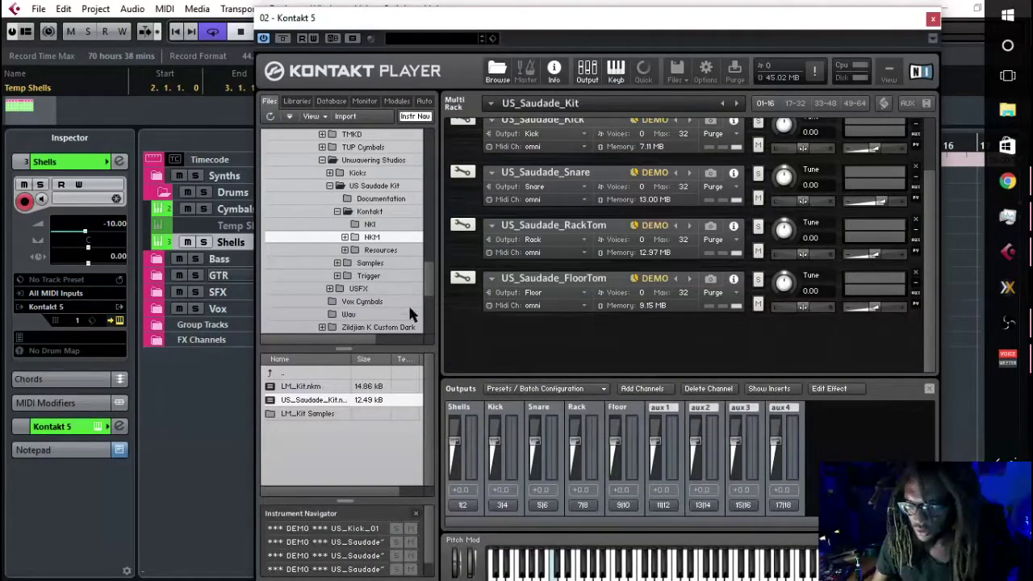
left_click(376, 225)
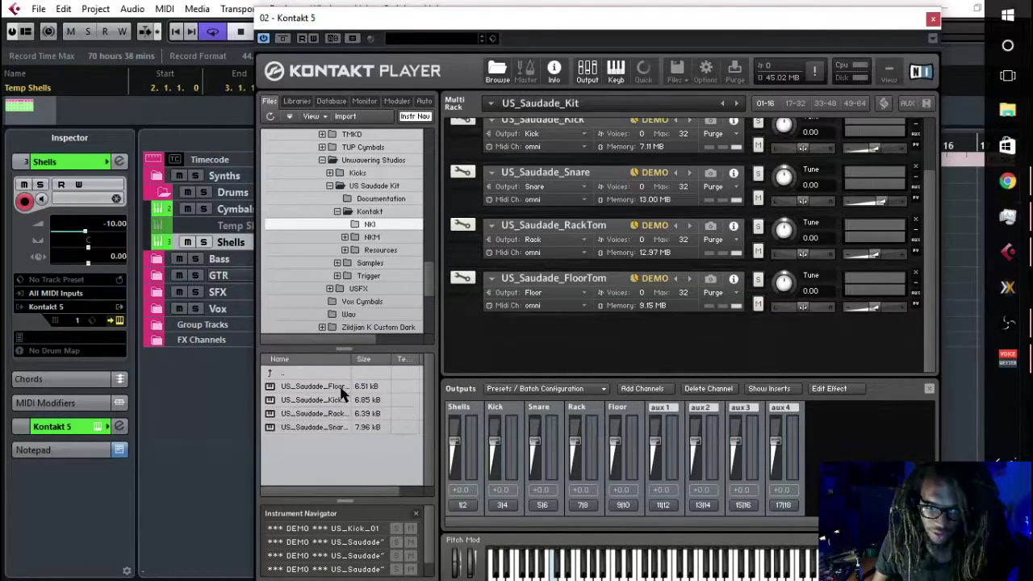
left_click_drag(656, 352, 669, 334)
scroll(704, 341, "down", 5)
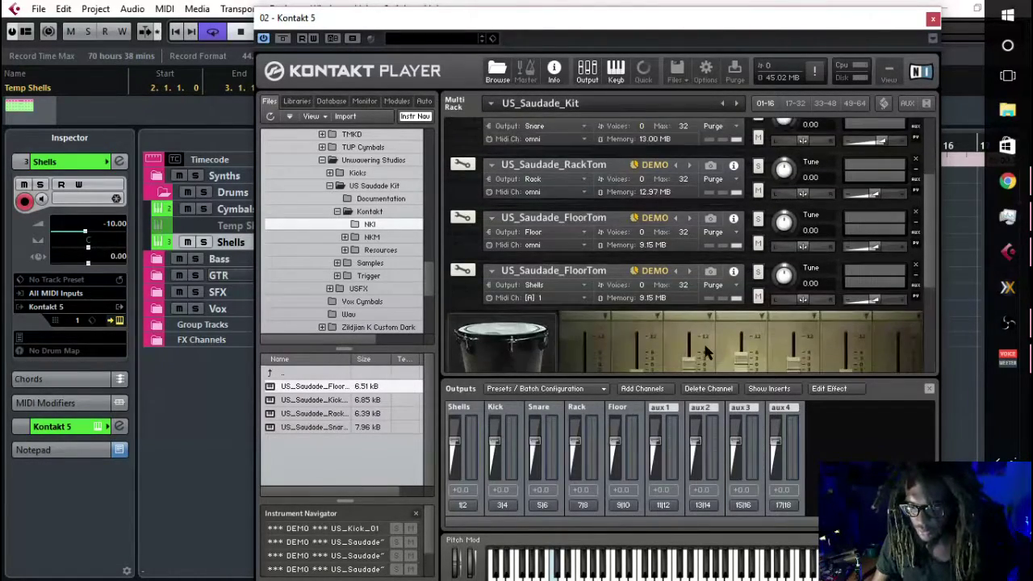
- Show the settings page of the added US_Saudade_FloorTom and enable the switch above the Direct channel's knob
scroll(686, 243, "down", 1)
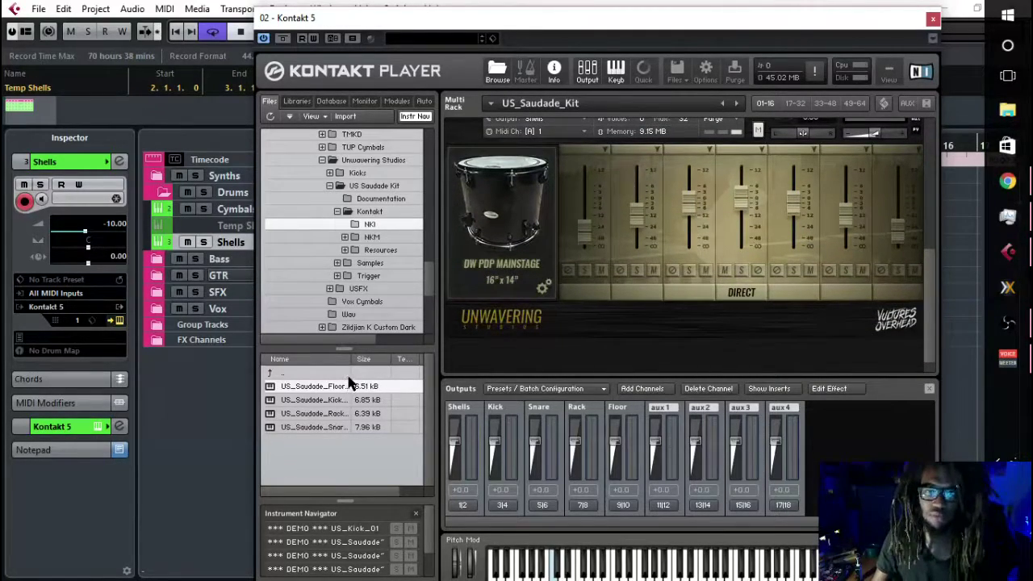
scroll(531, 333, "up", 1)
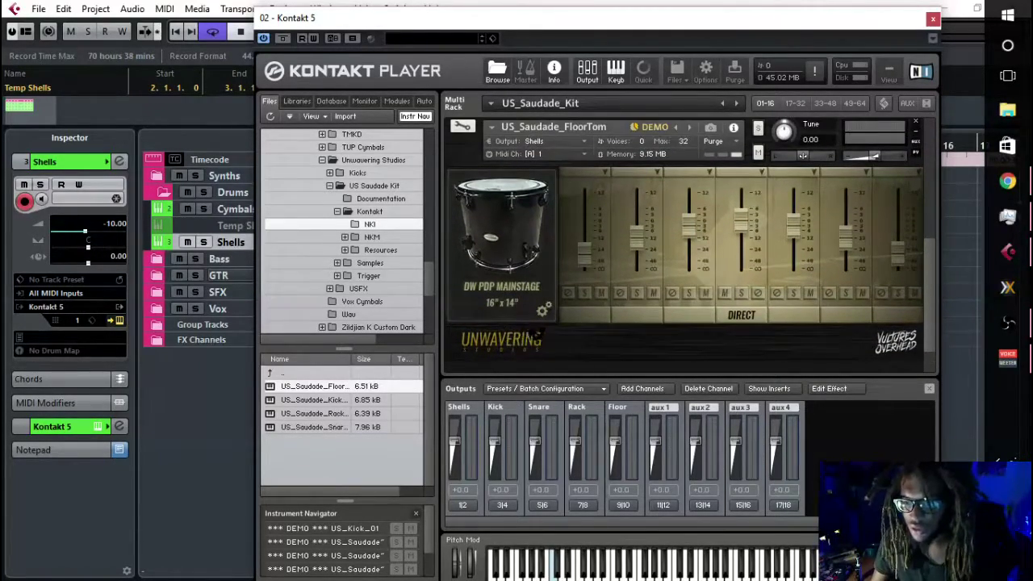
left_click(544, 309)
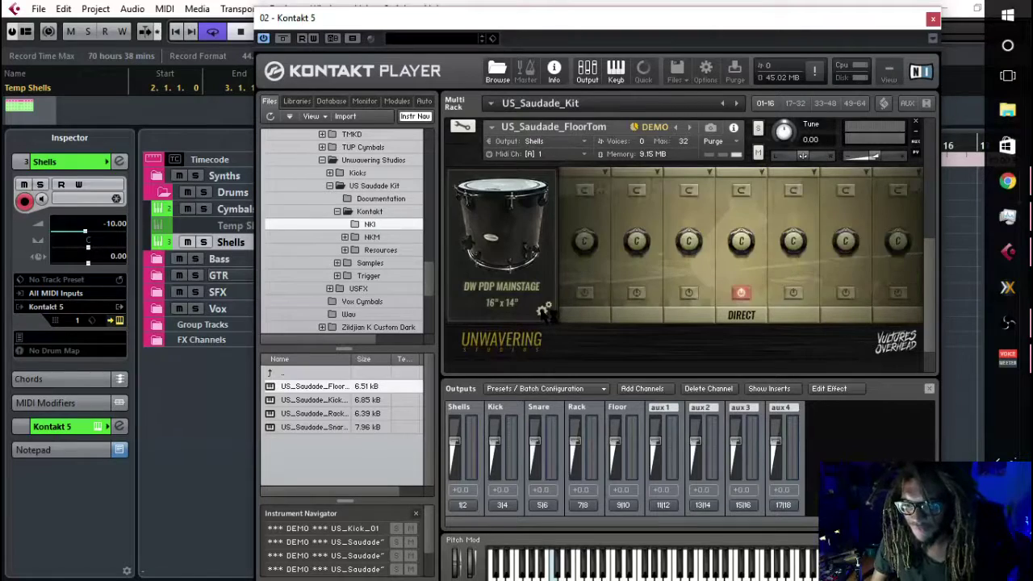
left_click(742, 192)
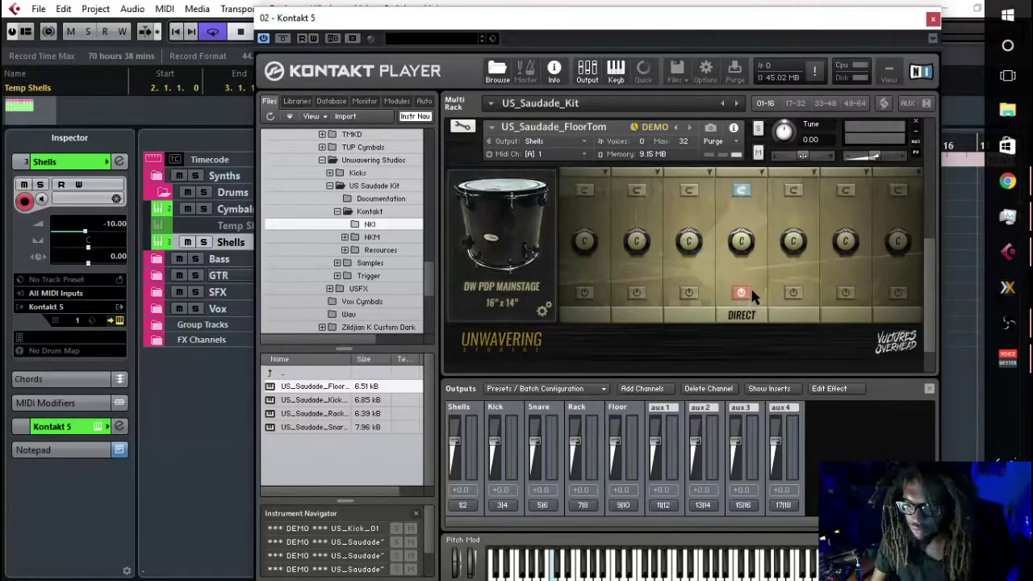
- Put the added US_Saudade_FloorTom into edit mode and open its Mapping Editor
scroll(459, 163, "up", 3)
left_click(462, 222)
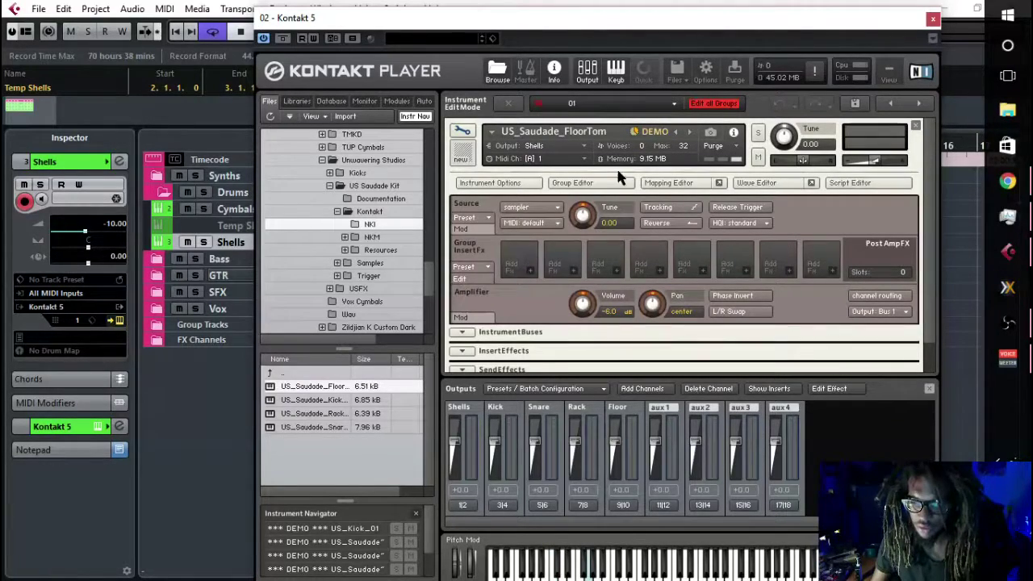
left_click(668, 184)
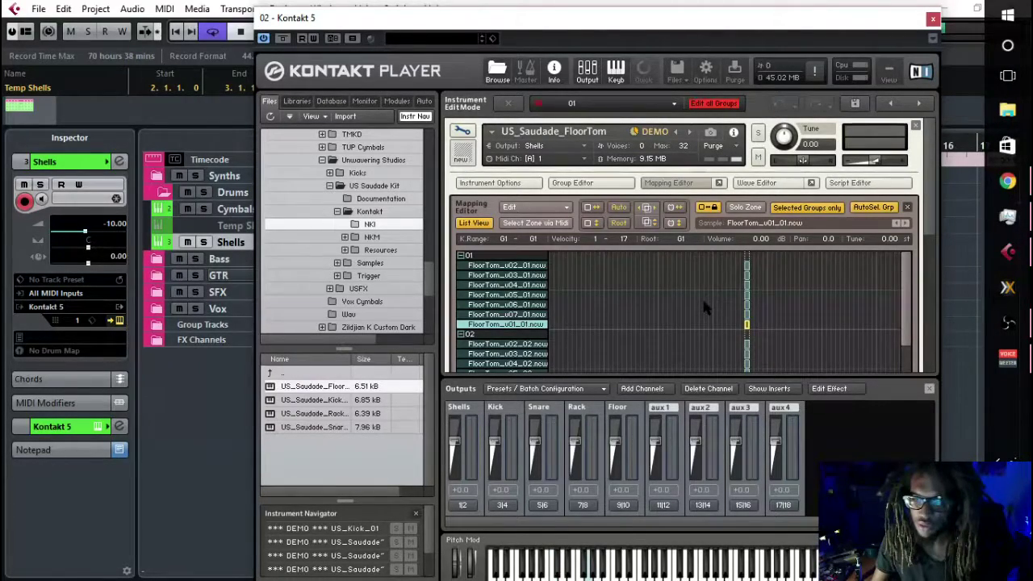
scroll(726, 305, "down", 3)
scroll(762, 300, "up", 3)
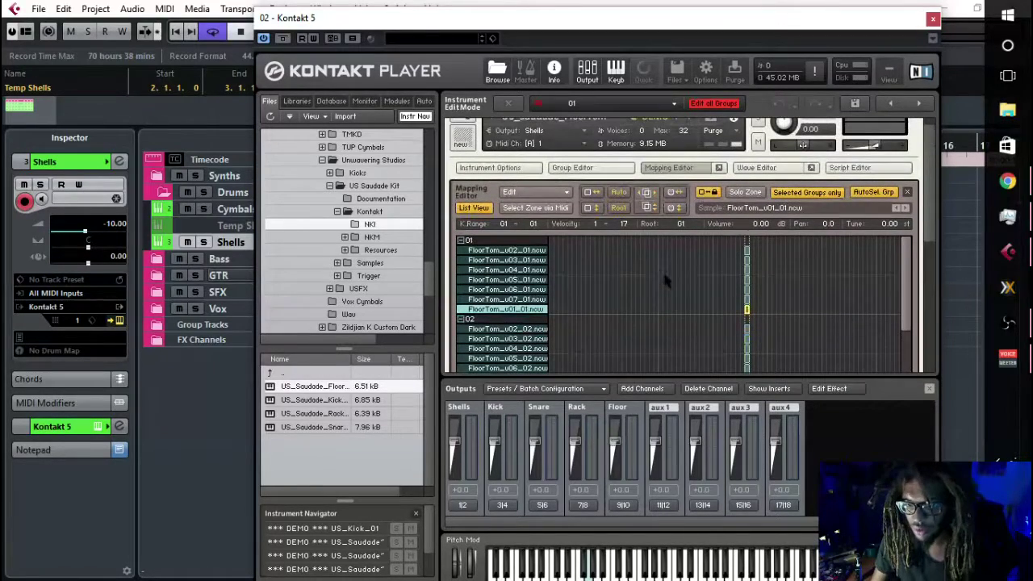
- Select all FloorTom sample zones in the Mapping Editor and set their key range to F1
left_click_drag(769, 250, 731, 465)
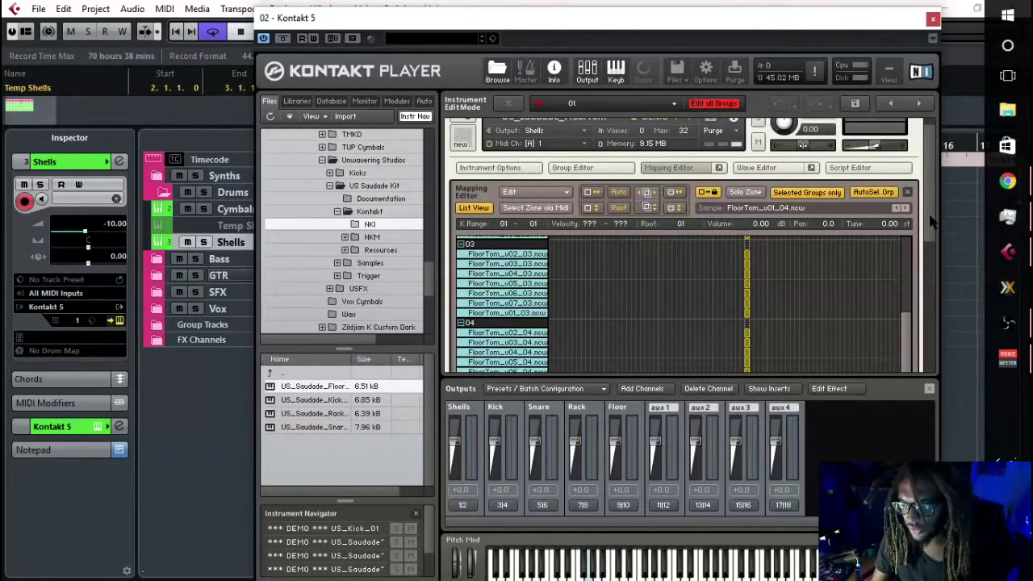
left_click_drag(932, 219, 933, 263)
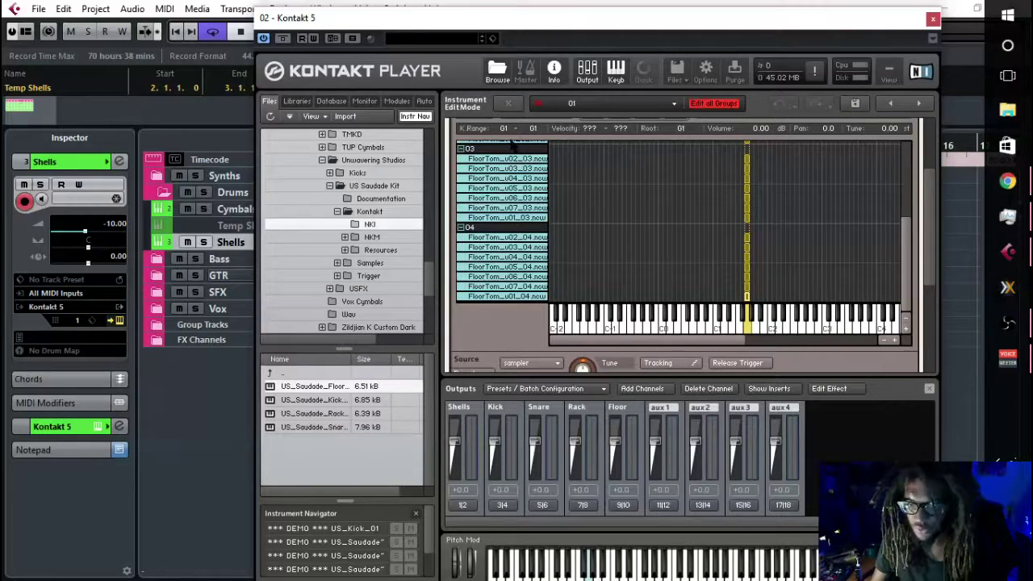
left_click_drag(510, 135, 541, 129)
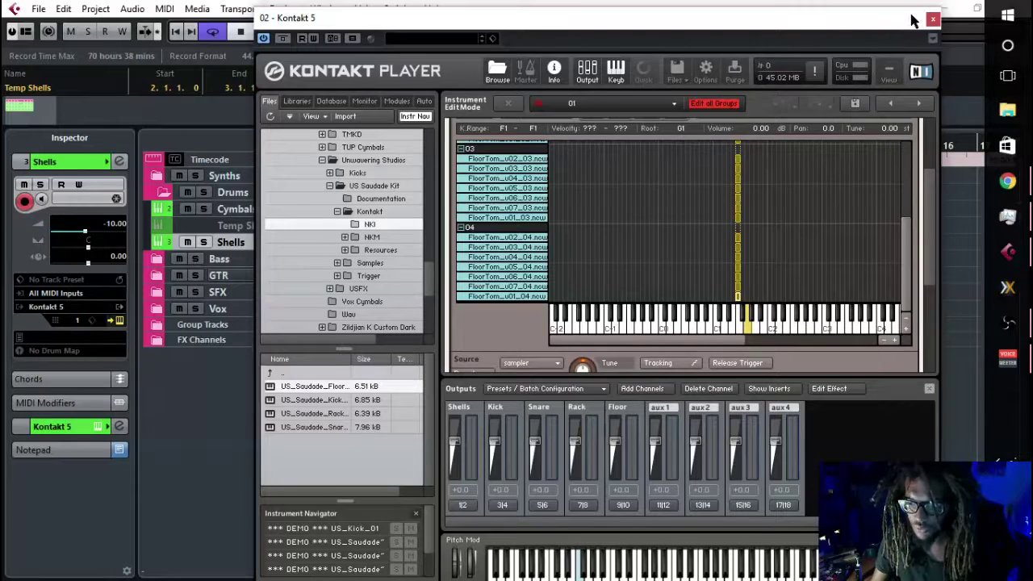
- In the Shells track's bar 7 fill, move the high note at beat 7.4 down to F1
left_click(933, 18)
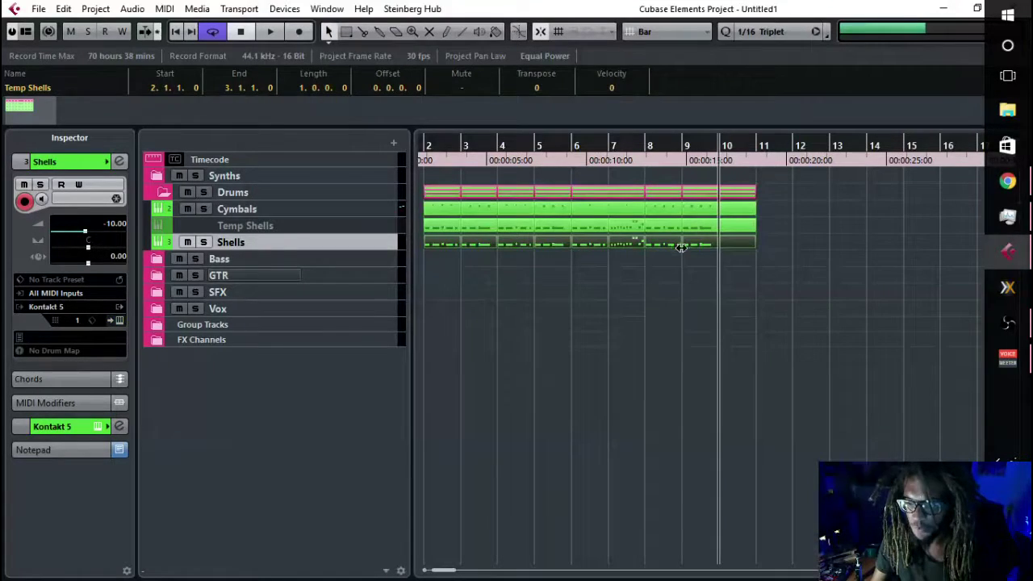
double_click(621, 249)
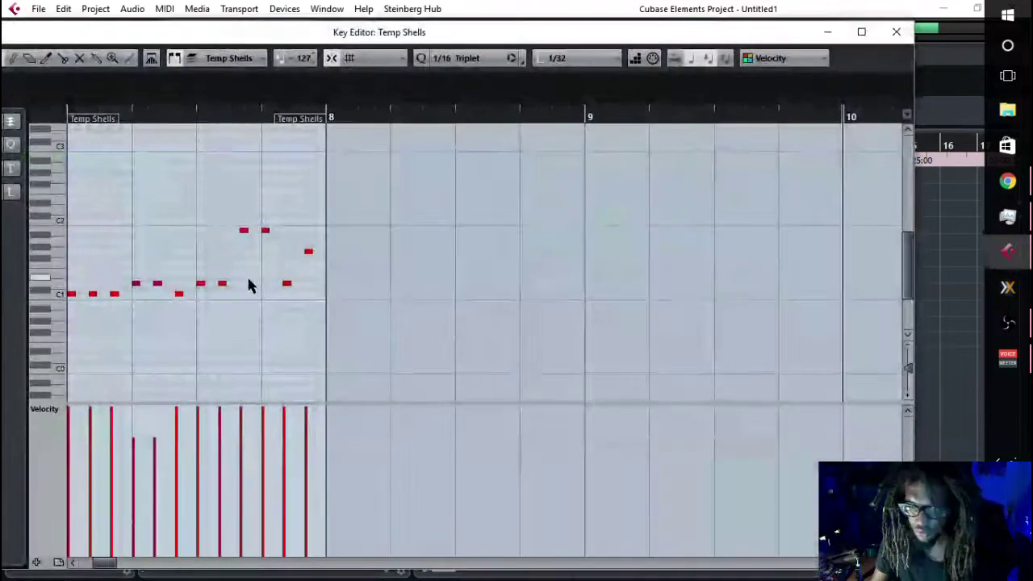
scroll(227, 265, "right", 3)
scroll(325, 280, "up", 4)
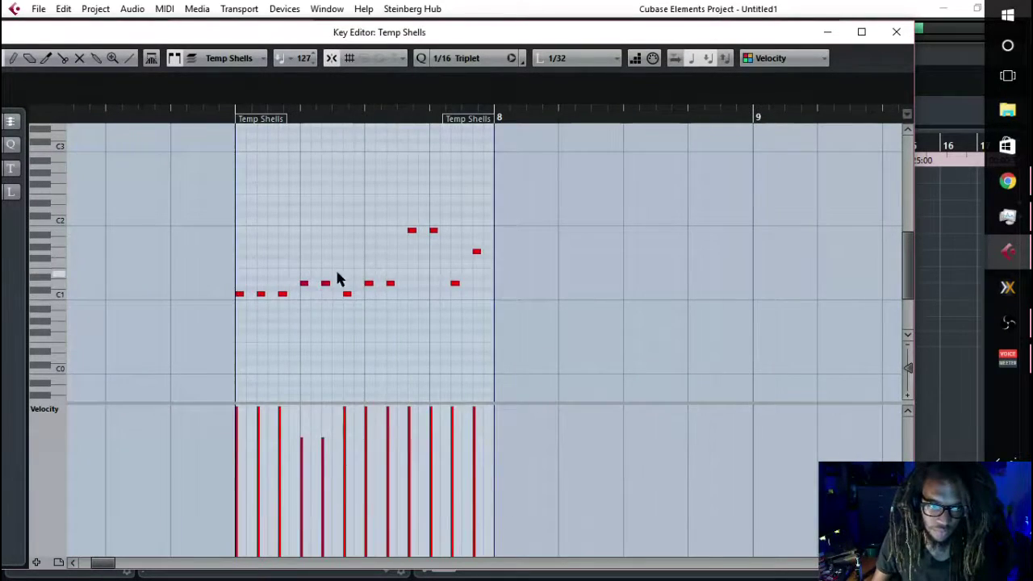
left_click_drag(500, 231, 501, 268)
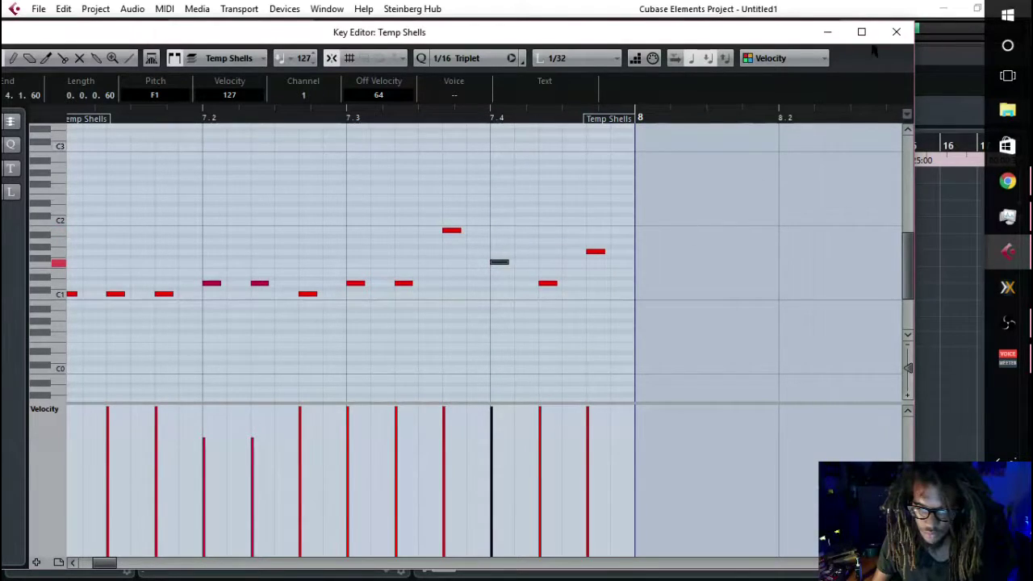
left_click(897, 32)
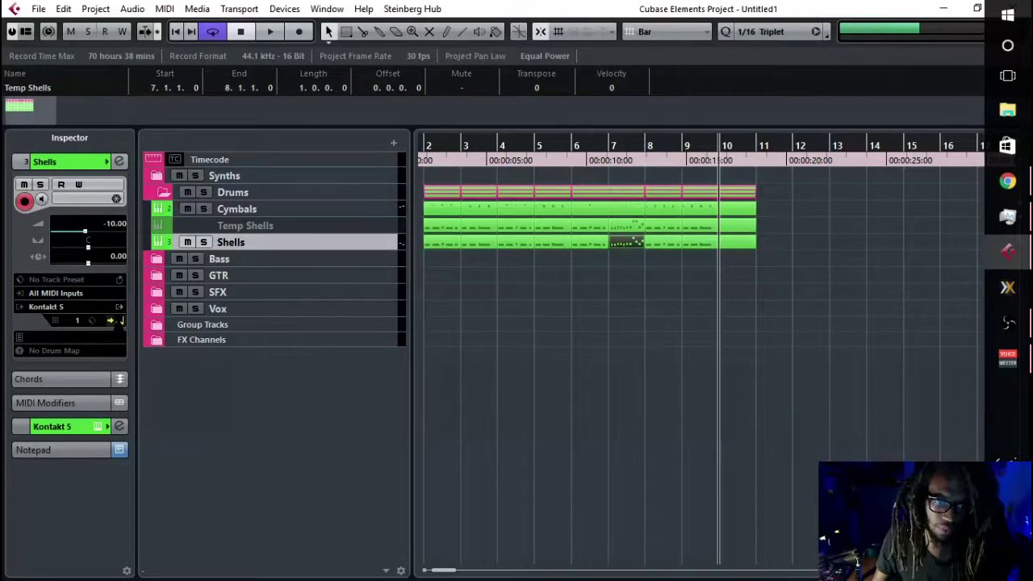
- Leave the added FloorTom's edit mode in Kontakt and add one two-channel output with ascending output assignment
left_click(120, 321)
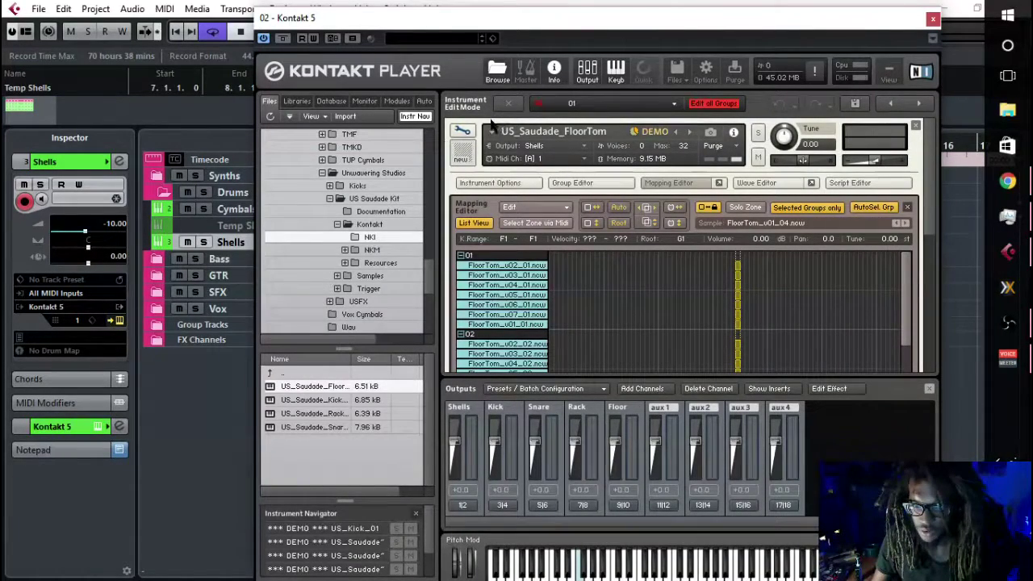
left_click(463, 133)
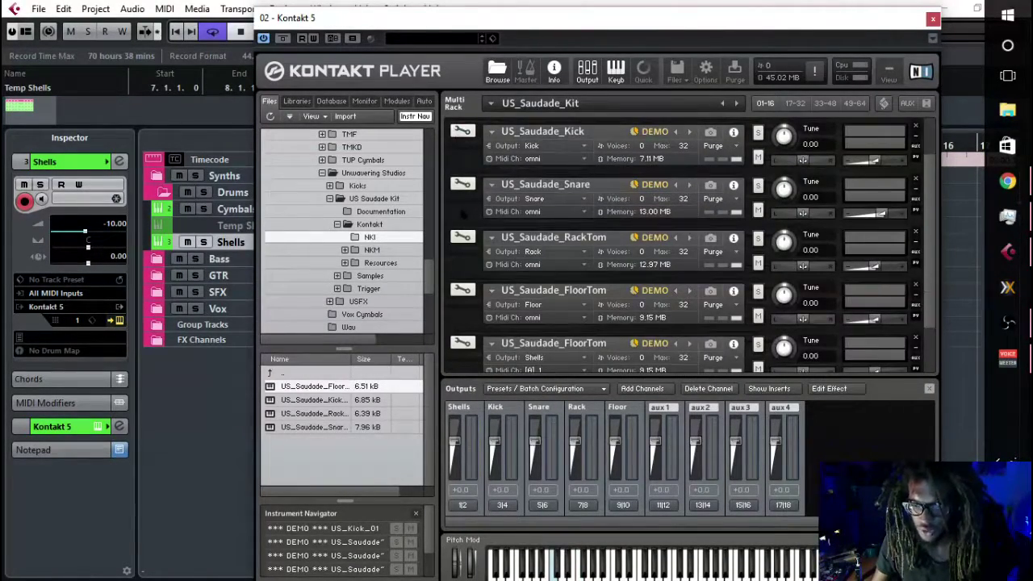
scroll(462, 213, "down", 2)
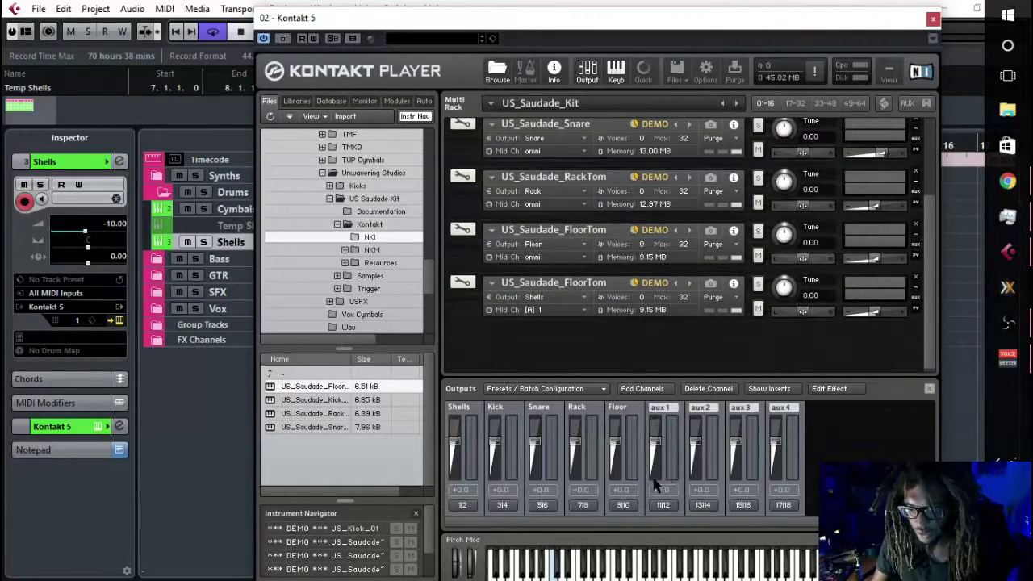
left_click(632, 422)
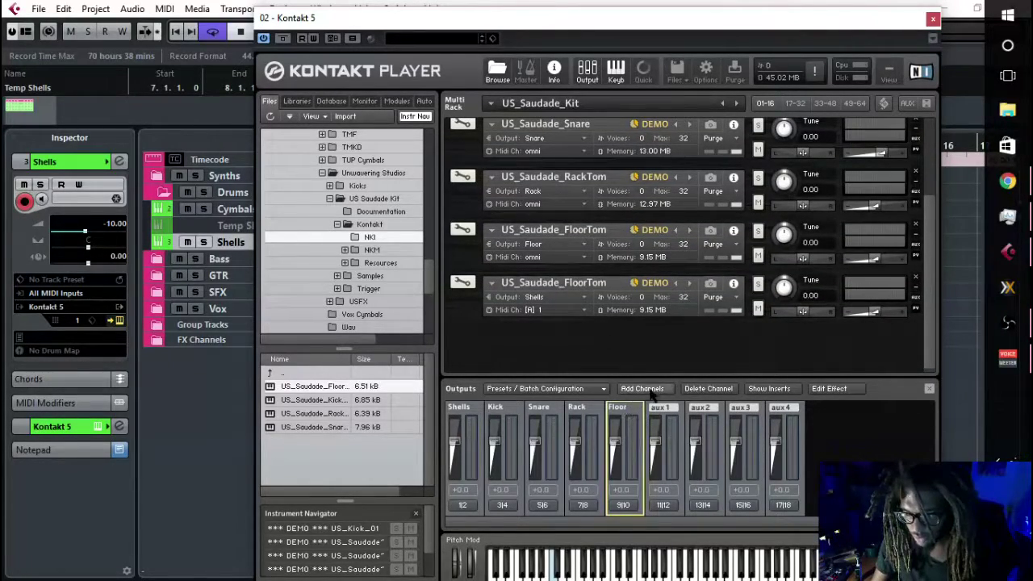
left_click(642, 388)
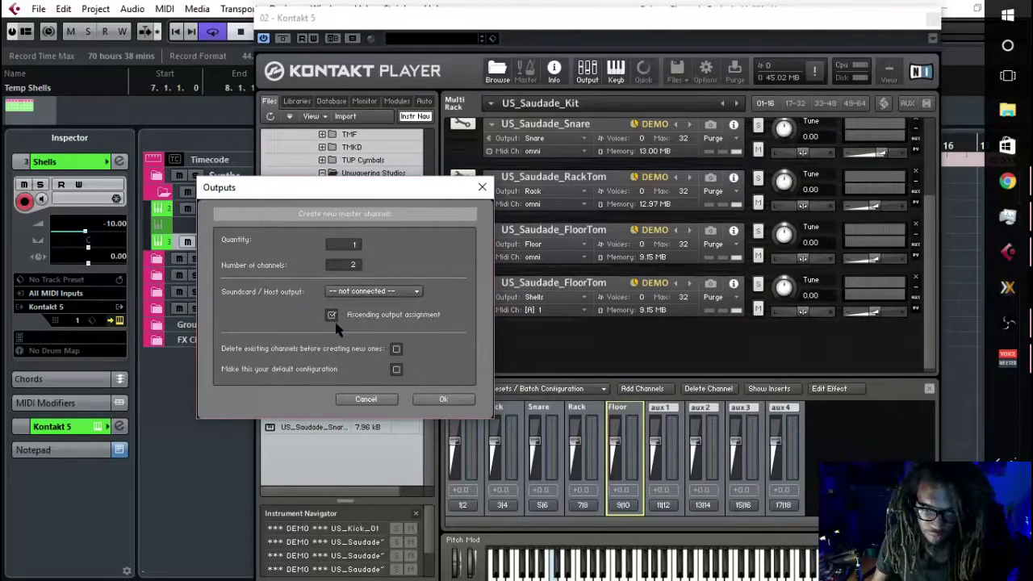
left_click(444, 399)
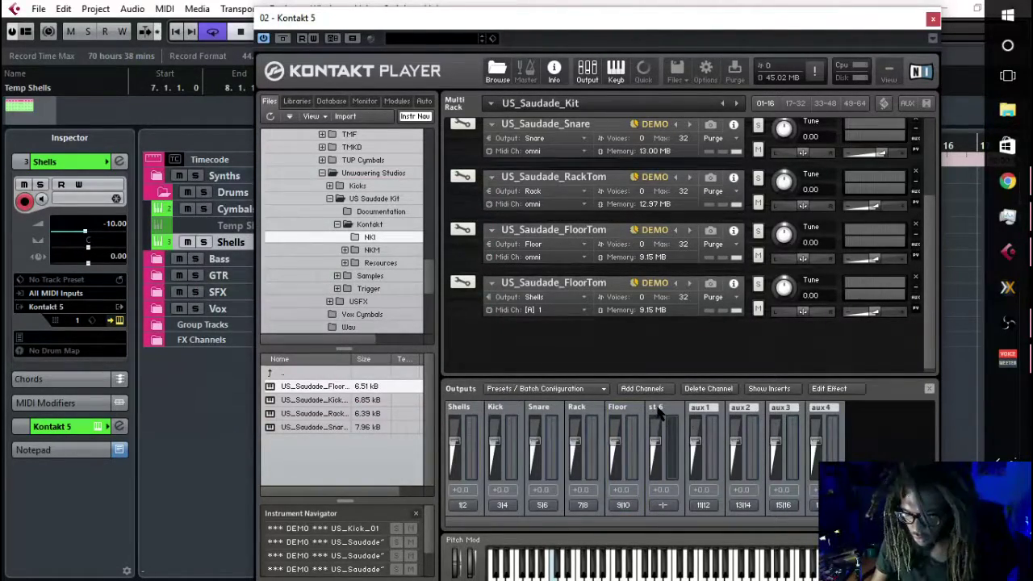
- Name the new output channel FLoor L and route the last US_Saudade_FloorTom instrument to it
double_click(656, 409)
type("Fl")
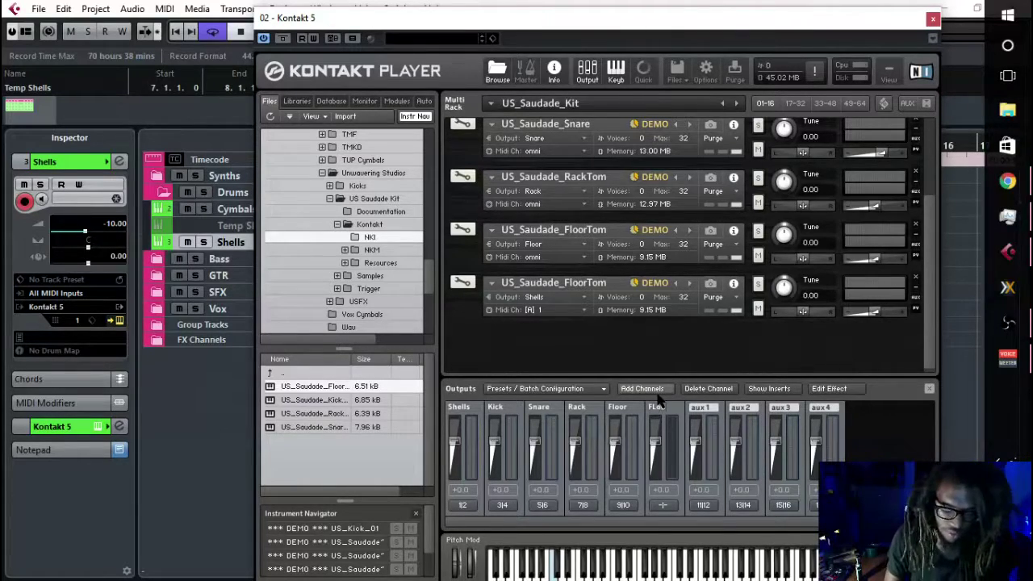
type("oorL")
key("Return")
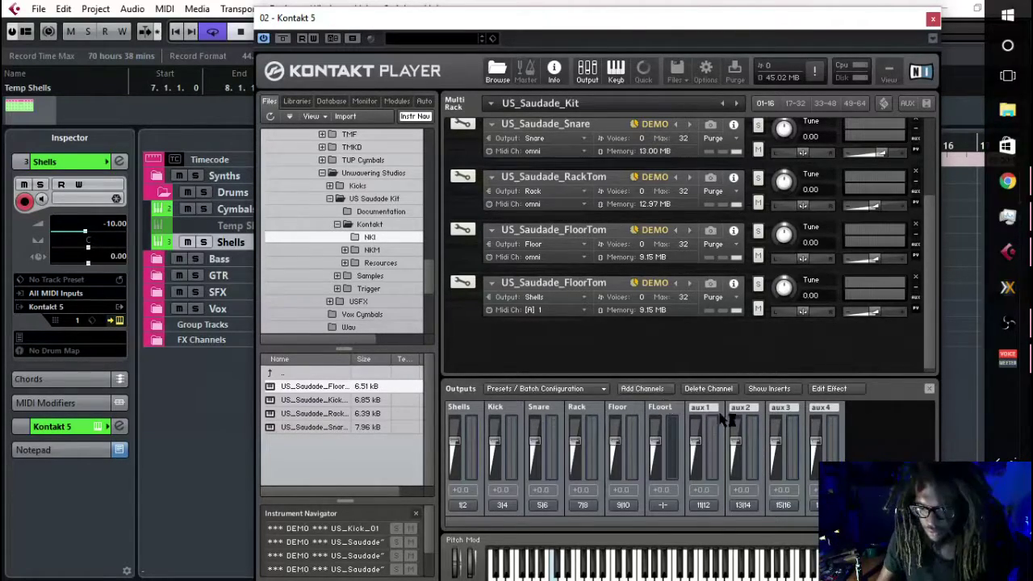
left_click(554, 302)
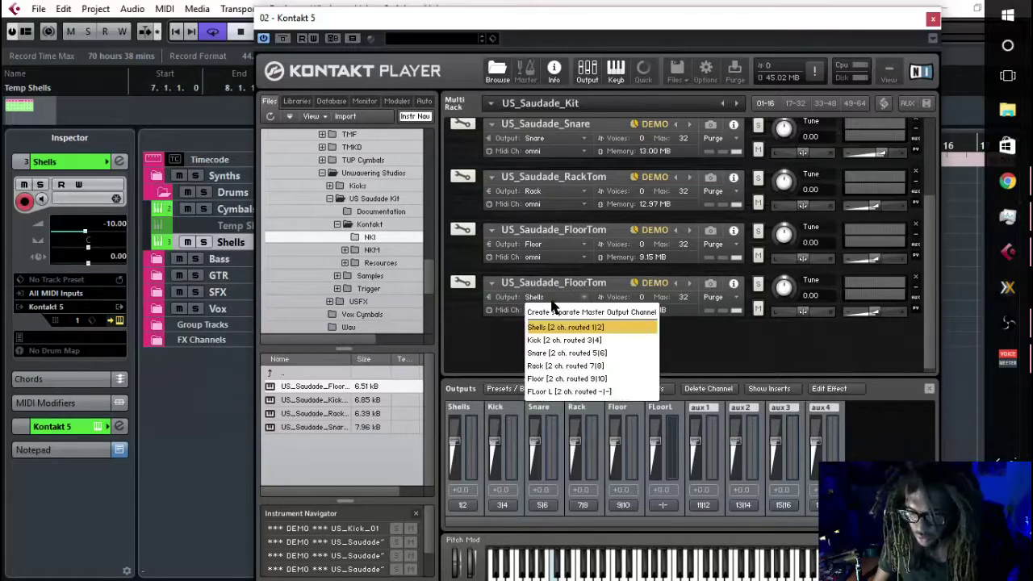
left_click(588, 392)
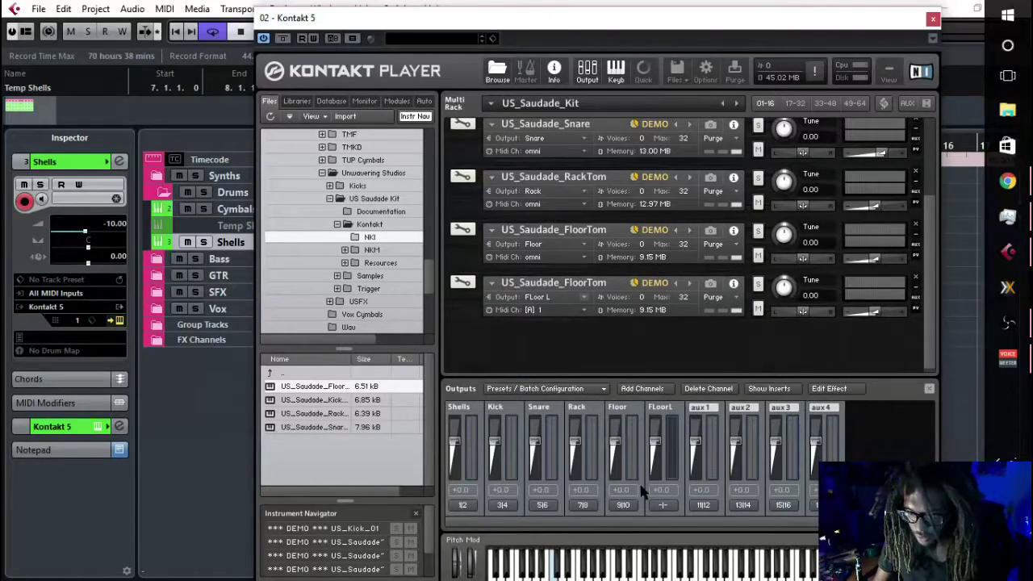
- Connect the FLoor L output's two channels to the physical outputs Kt. aux 1 [1] and Kt. aux 1 [2]
left_click(663, 506)
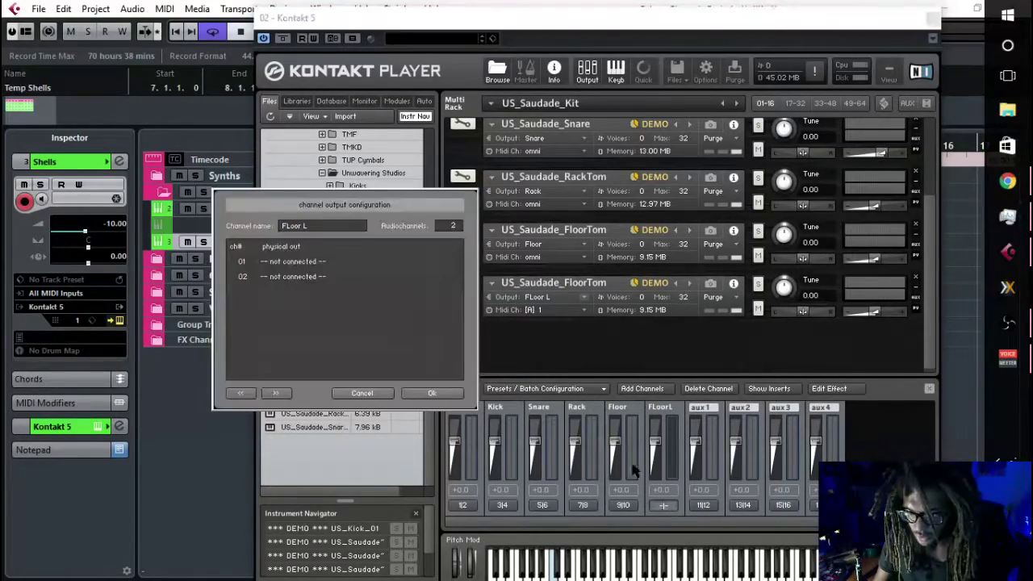
left_click(306, 265)
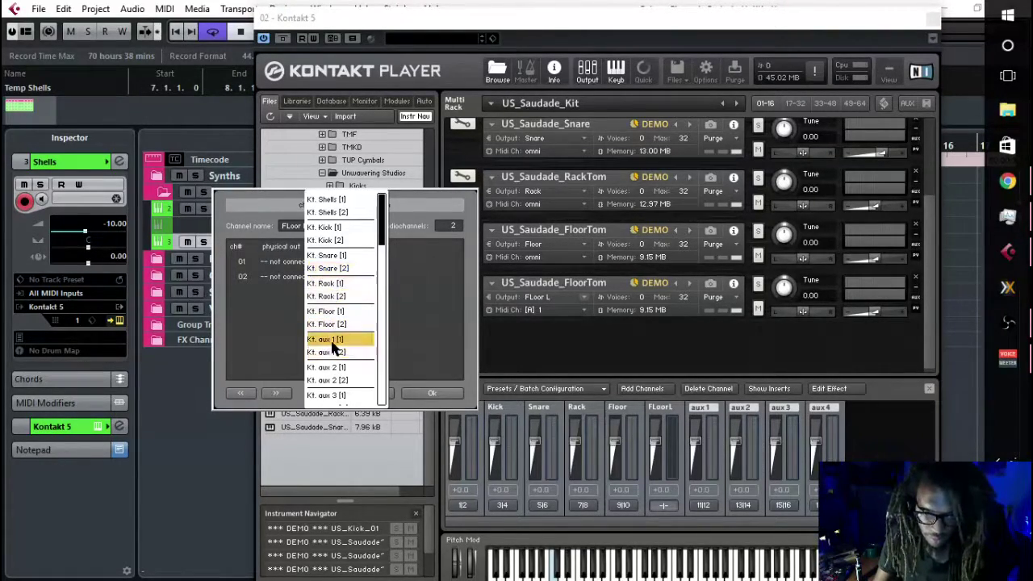
left_click(331, 346)
left_click(305, 277)
left_click(344, 359)
left_click(428, 394)
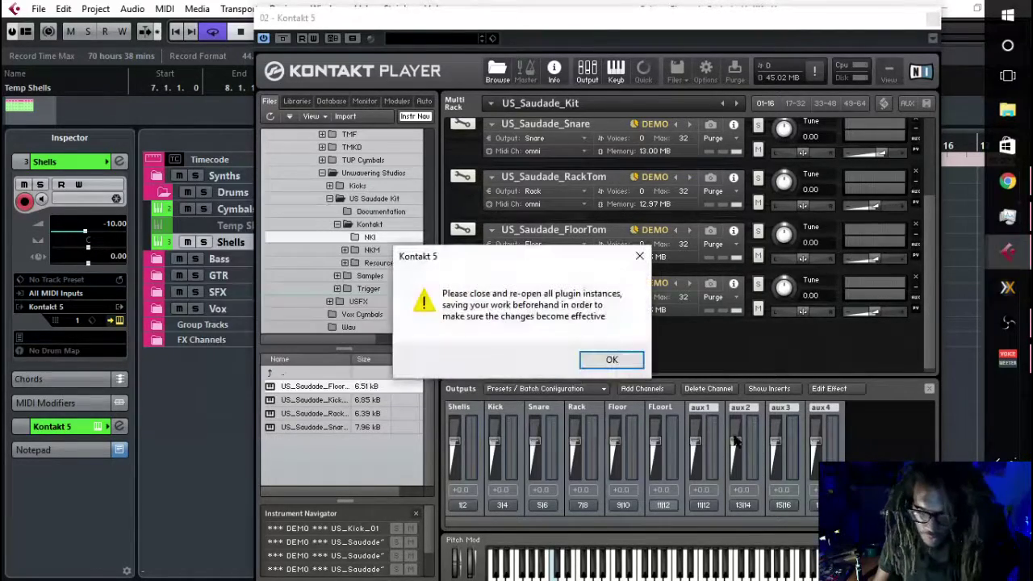
left_click(629, 364)
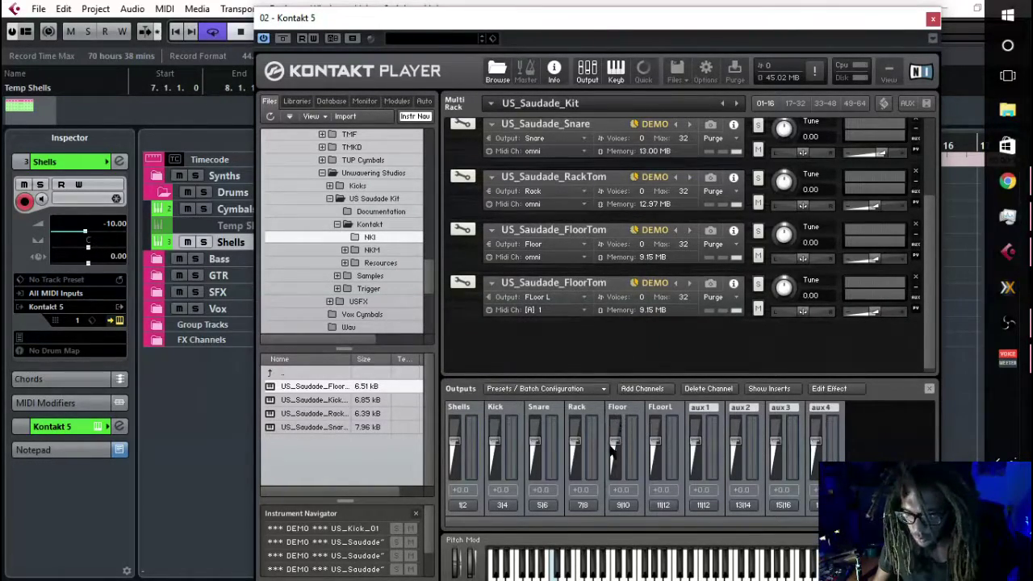
- Set the last US_Saudade_FloorTom's MIDI channel to omni and close the Kontakt window
left_click(547, 315)
left_click(551, 352)
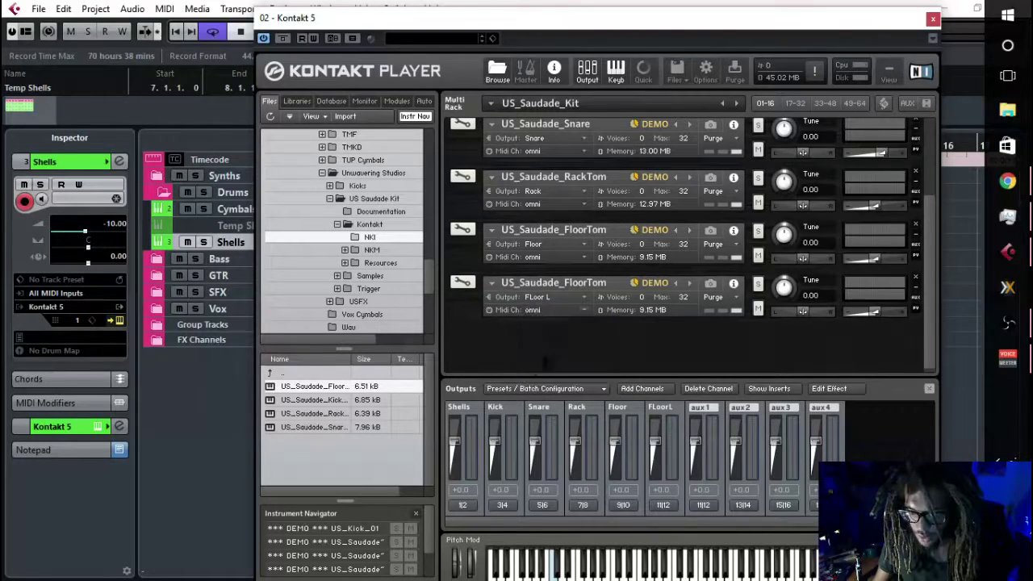
left_click(933, 20)
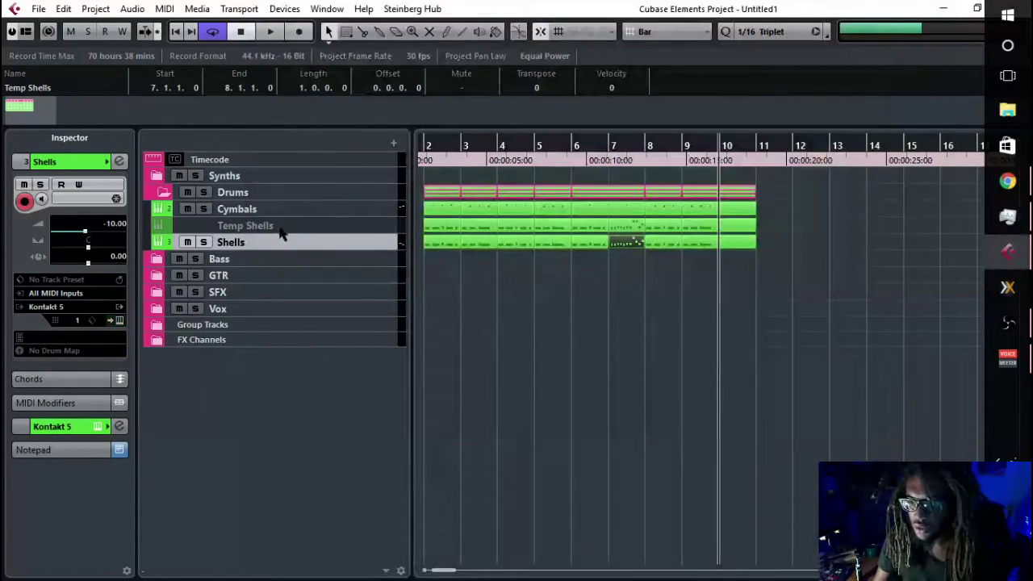
- Activate the Shells instrument's Kt. Kick, Kt. Snare, Kt. Rack, Kt. Floor and Kt. aux 1 stereo outputs
left_click(122, 310)
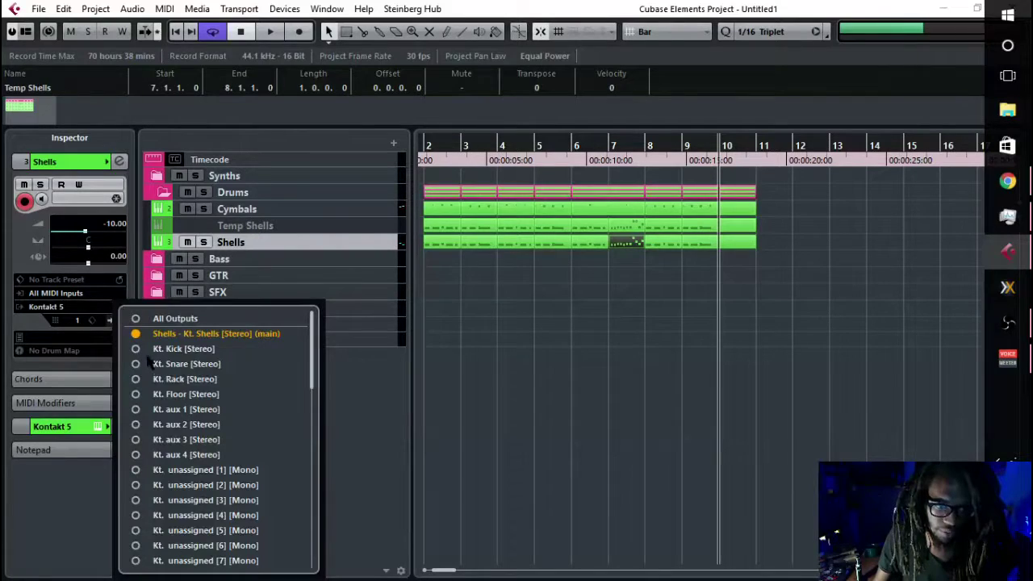
left_click(135, 348)
left_click(135, 364)
left_click(136, 379)
left_click(135, 394)
left_click(135, 410)
left_click(626, 150)
- Play back the triplet fill from bar 7 to hear the remapped floor toms
left_click(620, 151)
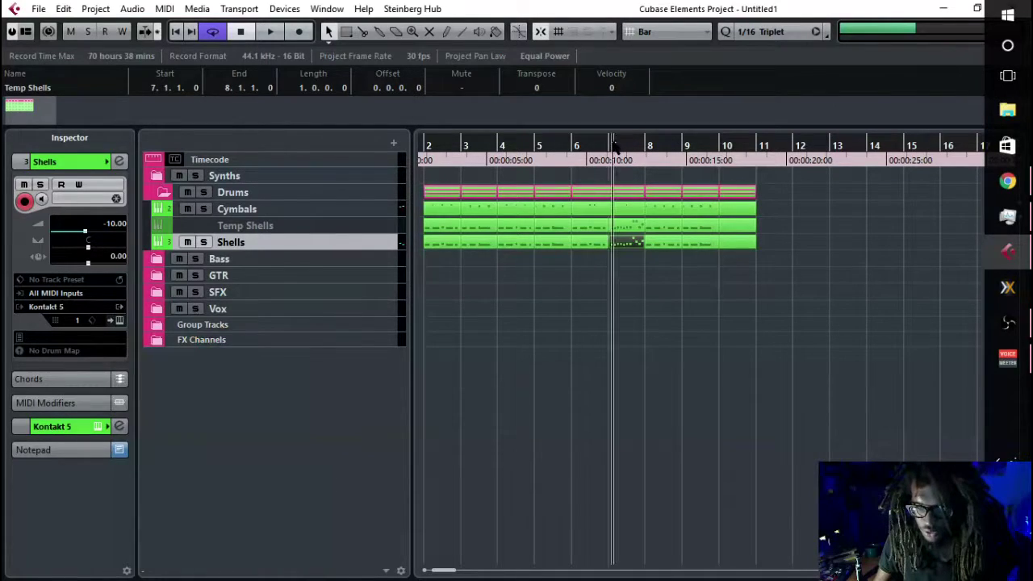
key("space")
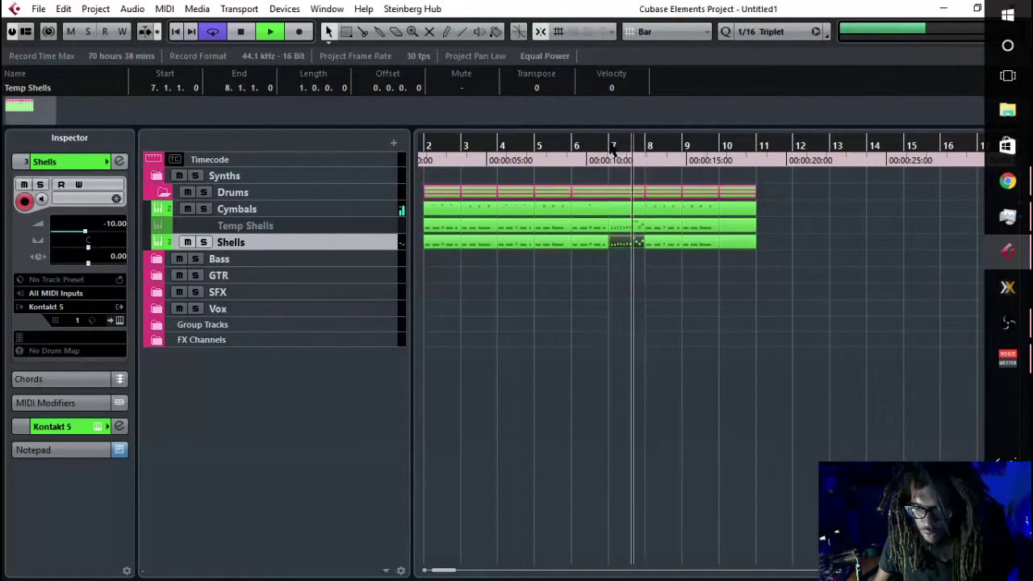
key("space")
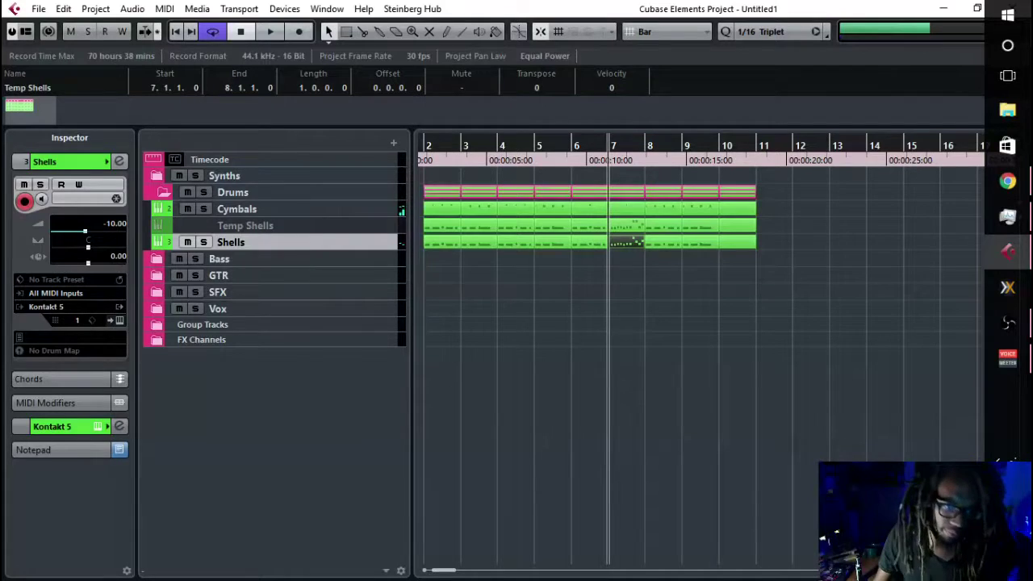
- Rename Kontakt's Floor output channel to FloorR and close the plug-in window
left_click(111, 321)
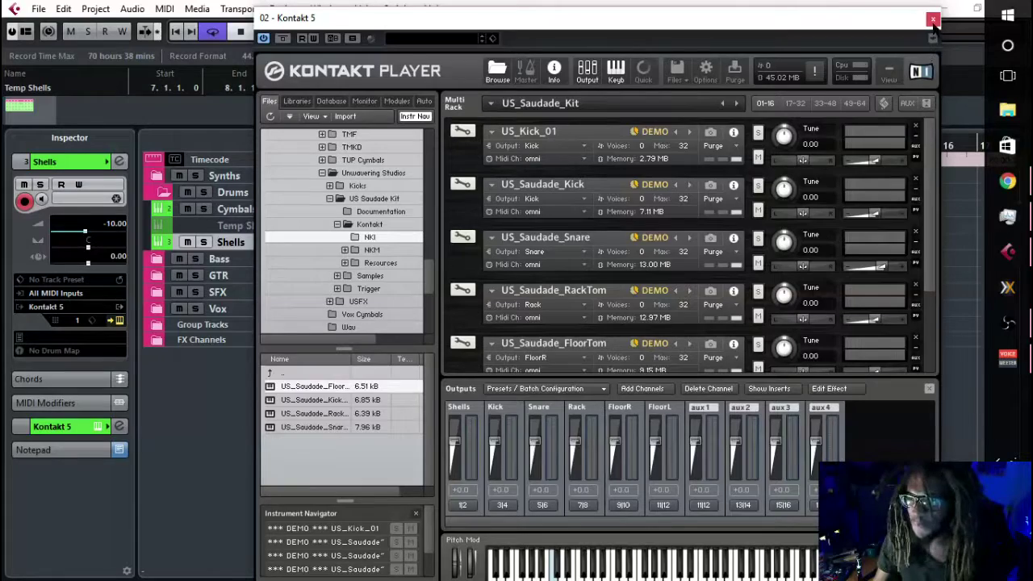
left_click(933, 18)
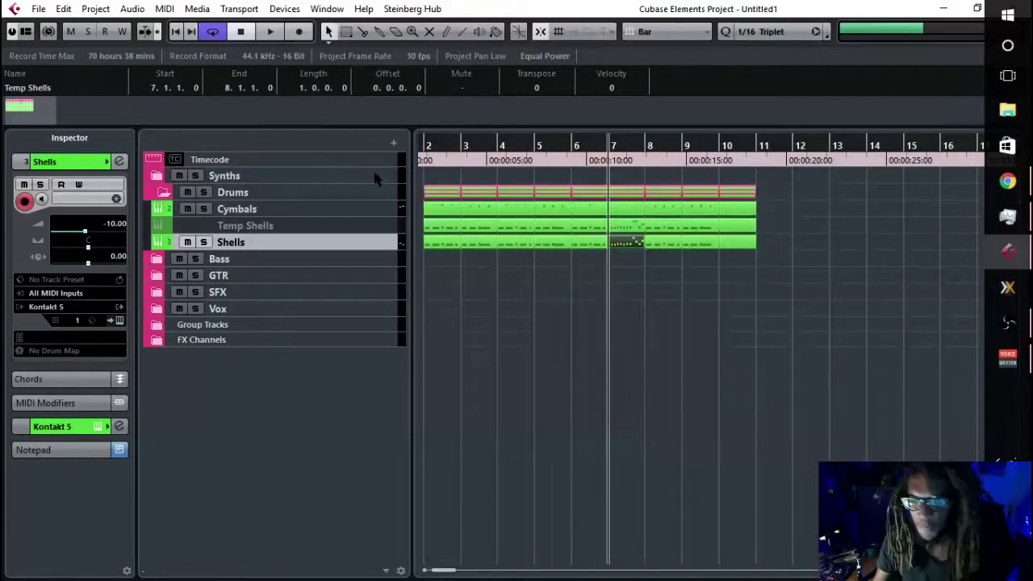
- Expand the Shells track's output channels and freeze its instrument only, with a 10 s tail and unloading when frozen
left_click(167, 241)
scroll(579, 228, "left", 1)
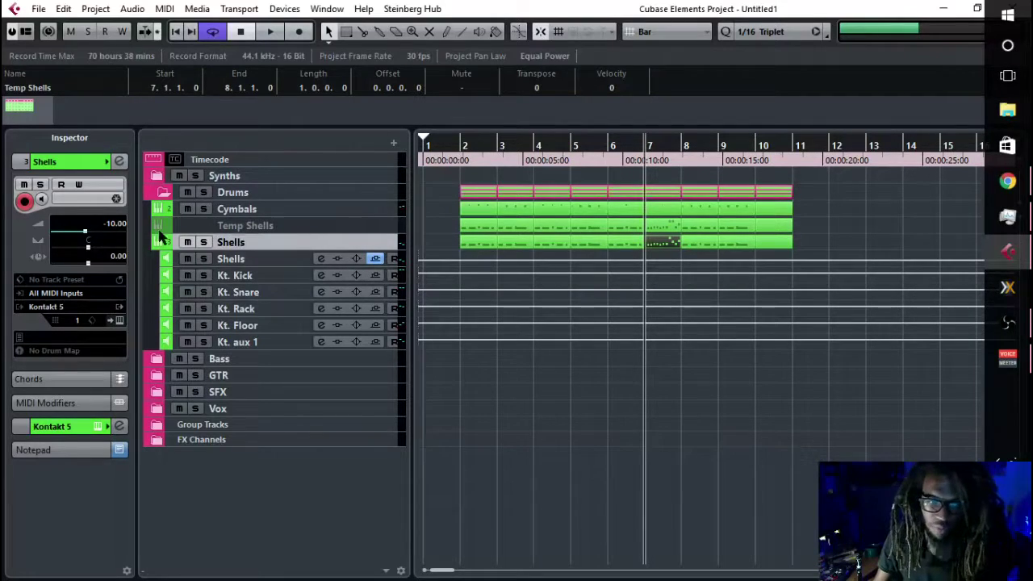
left_click(116, 199)
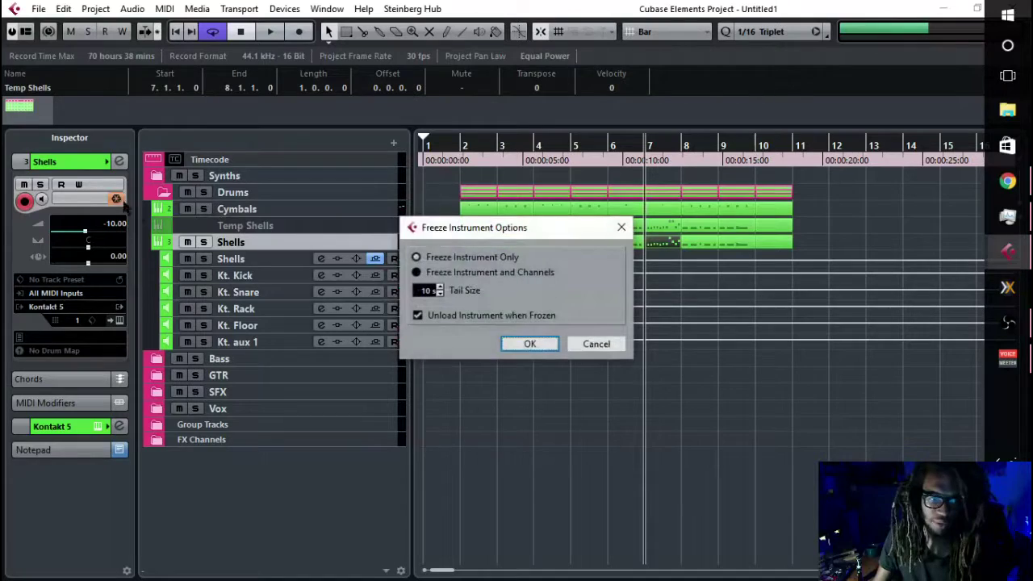
left_click(535, 342)
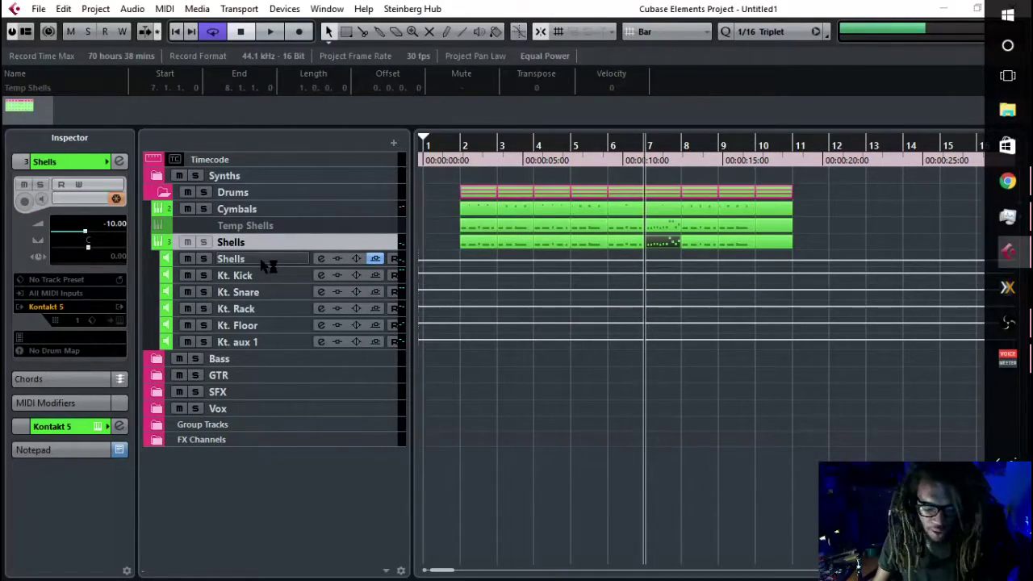
- In the MixConsole, rename the Kt. aux 1 channel to Kt. FloorL and the Kt. Floor channel to Kt. FloorR
key("F3")
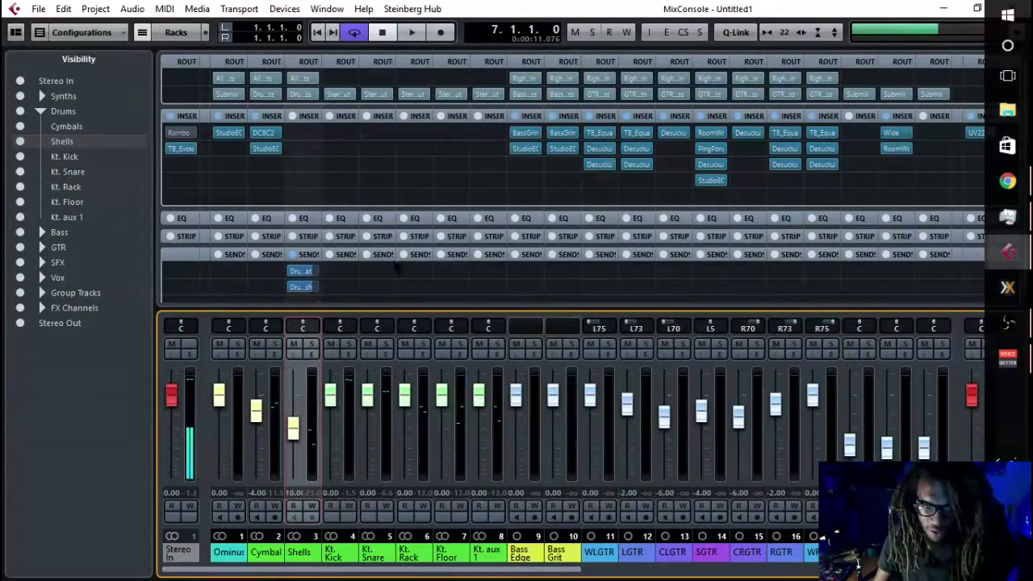
left_click(333, 563)
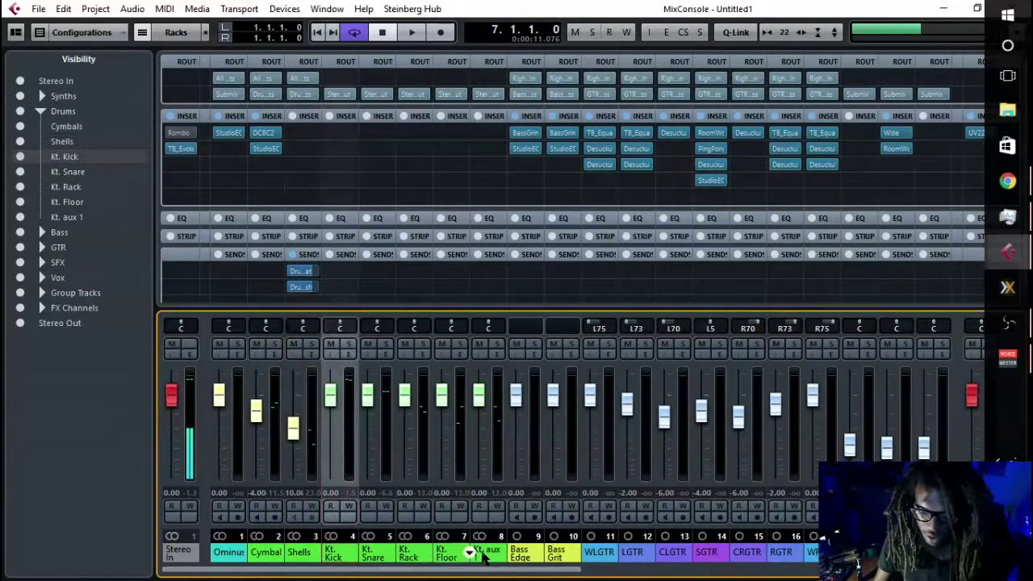
left_click(484, 552)
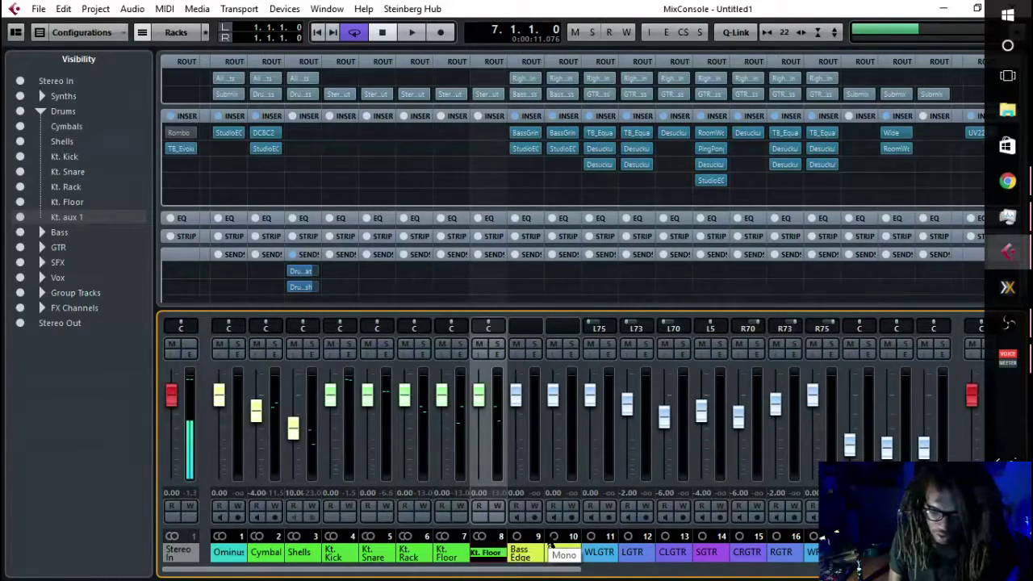
left_click(452, 556)
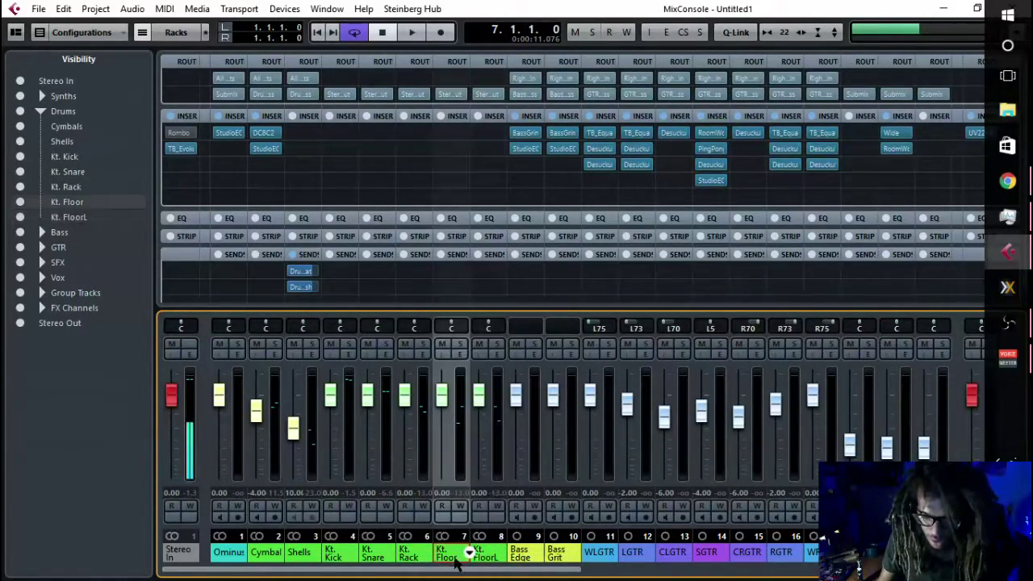
left_click(454, 554)
type("R")
key("Return")
- Pan the Kt. FloorR channel to R60, Kt. FloorL to L65 and Kt. Rack to L45
double_click(459, 335)
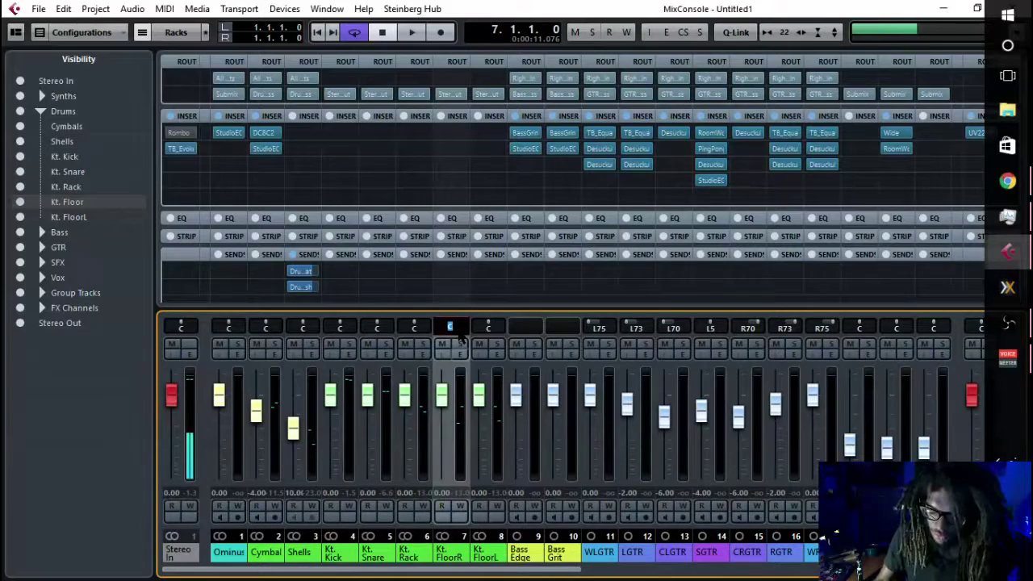
type("60")
key("Return")
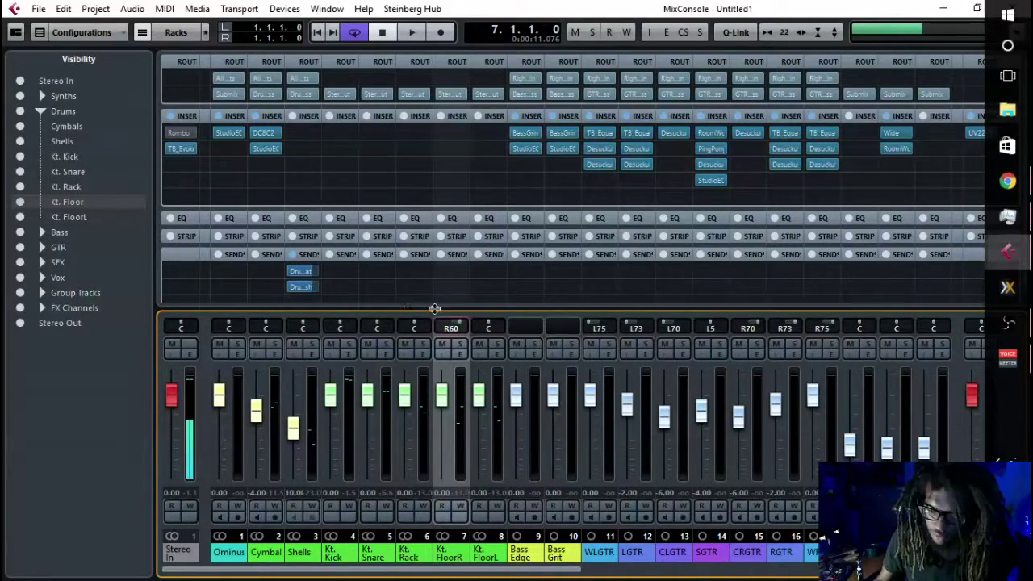
double_click(488, 327)
type("-65")
key("Return")
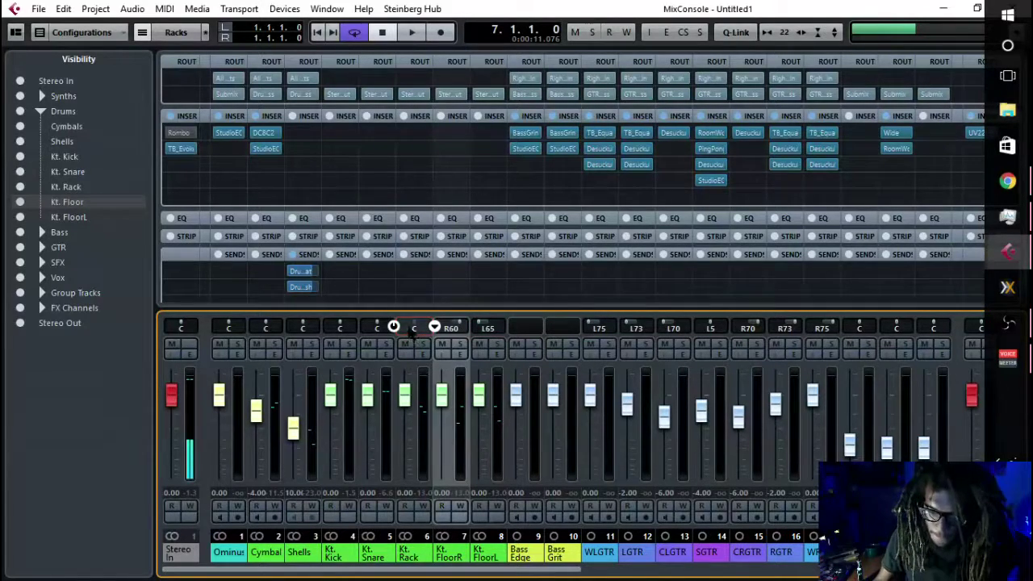
double_click(415, 336)
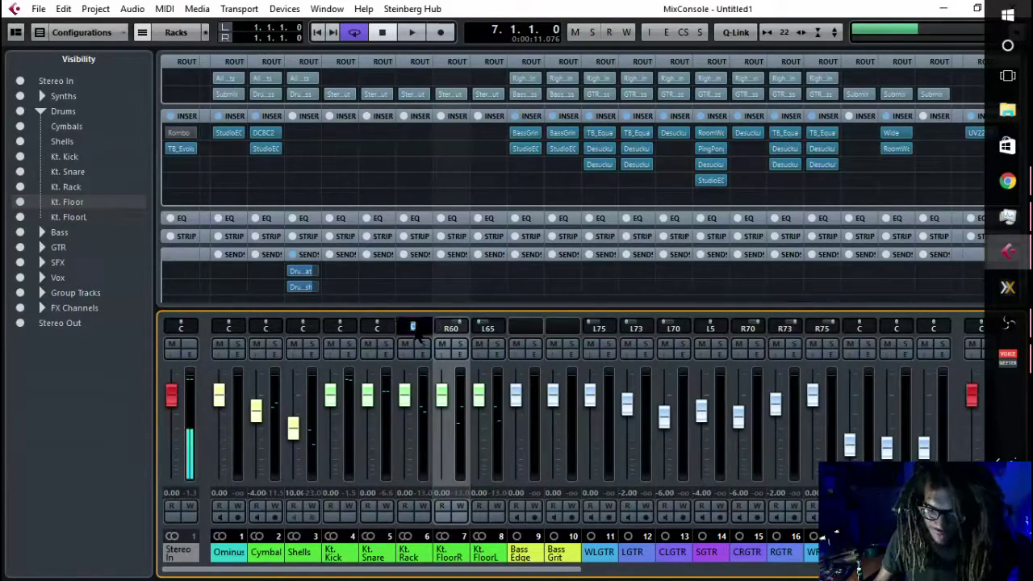
type("-45")
key("Return")
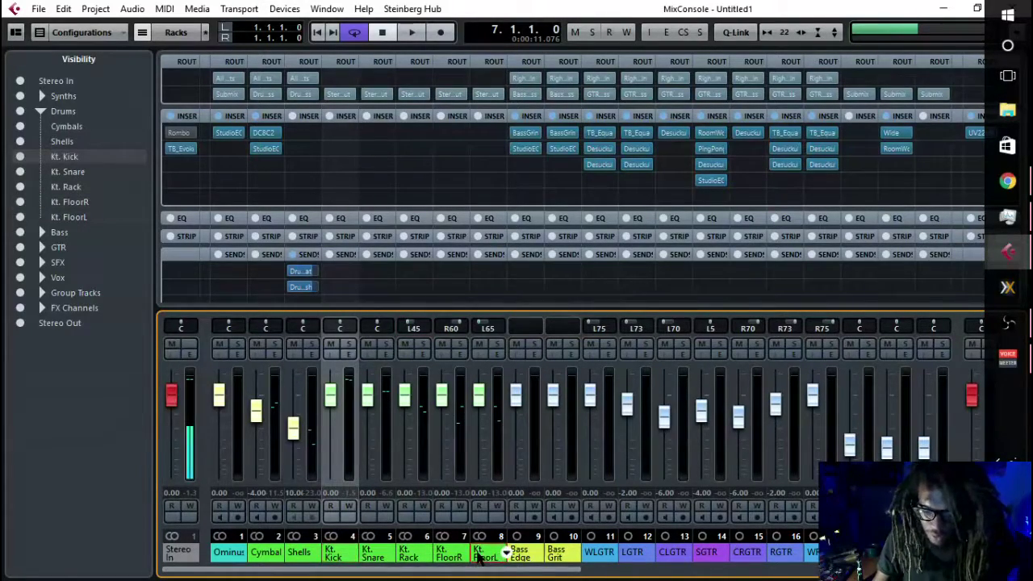
- Select the channels from Kt. Kick to Kt. FloorL, link them with Q-Link and route their outputs to Drum Buss
left_click(479, 556, "shift")
left_click(735, 32)
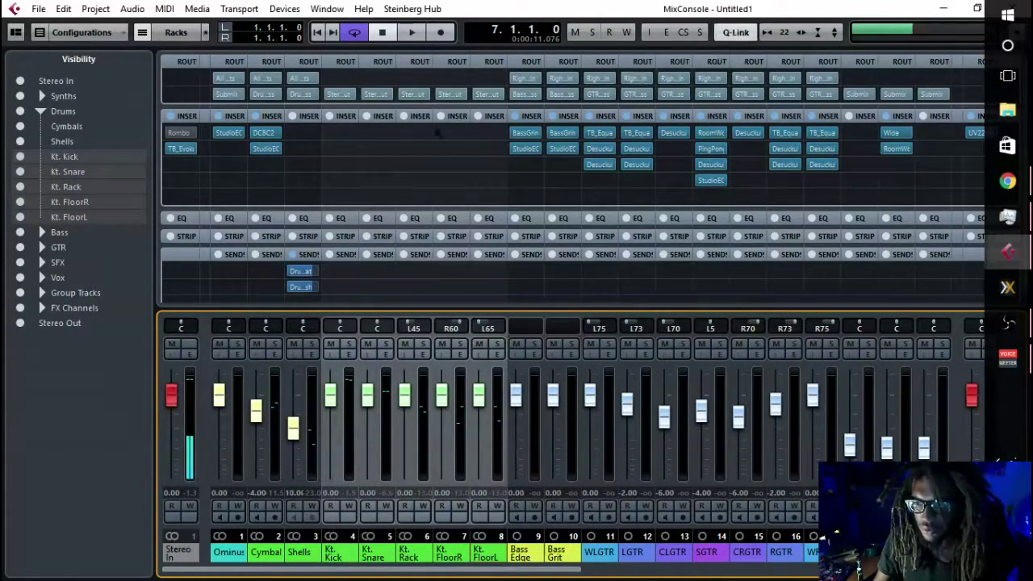
left_click(355, 94)
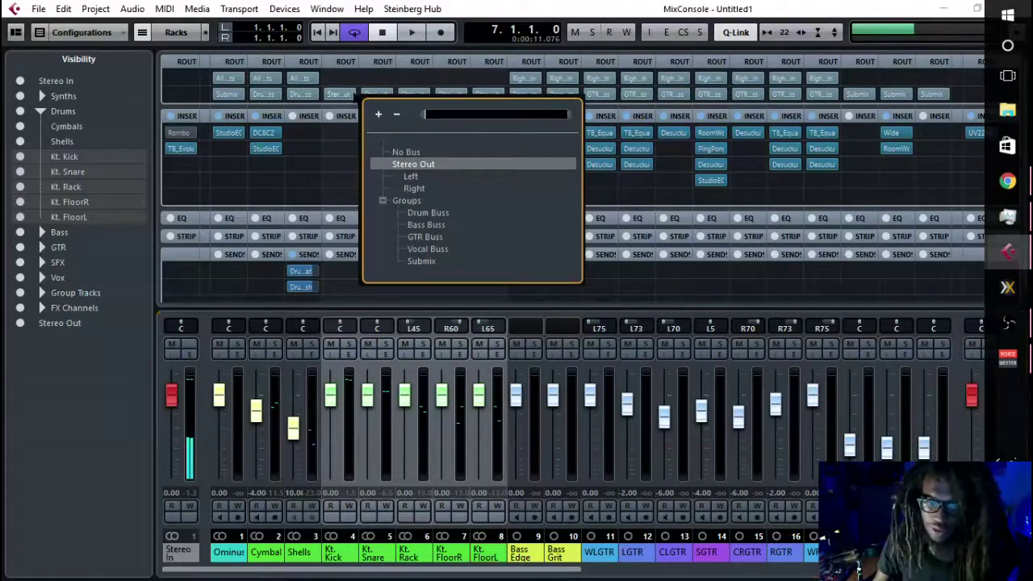
left_click(434, 213)
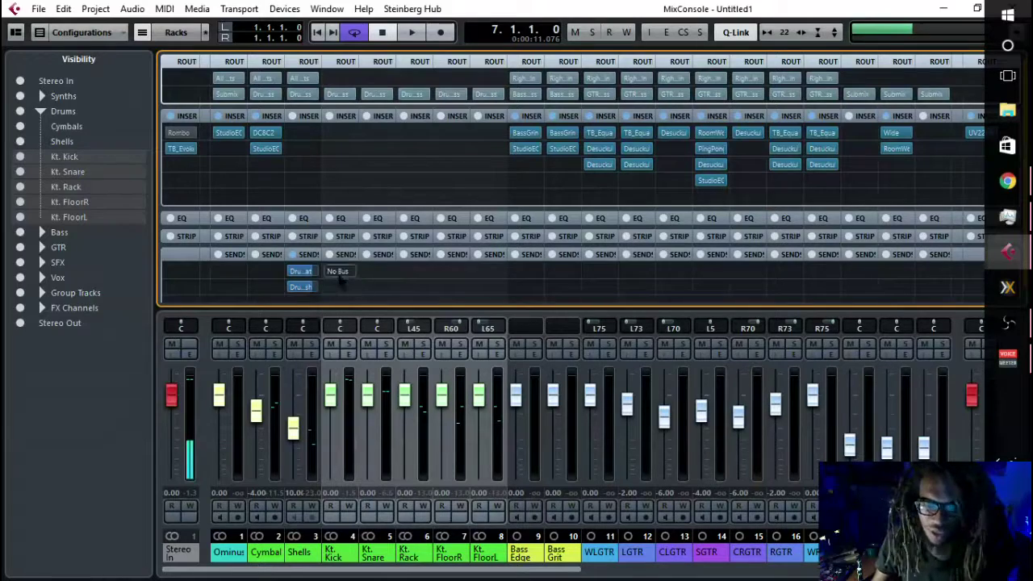
- Set the volume of the five linked Kt. channels to -10 dB
left_click(331, 493)
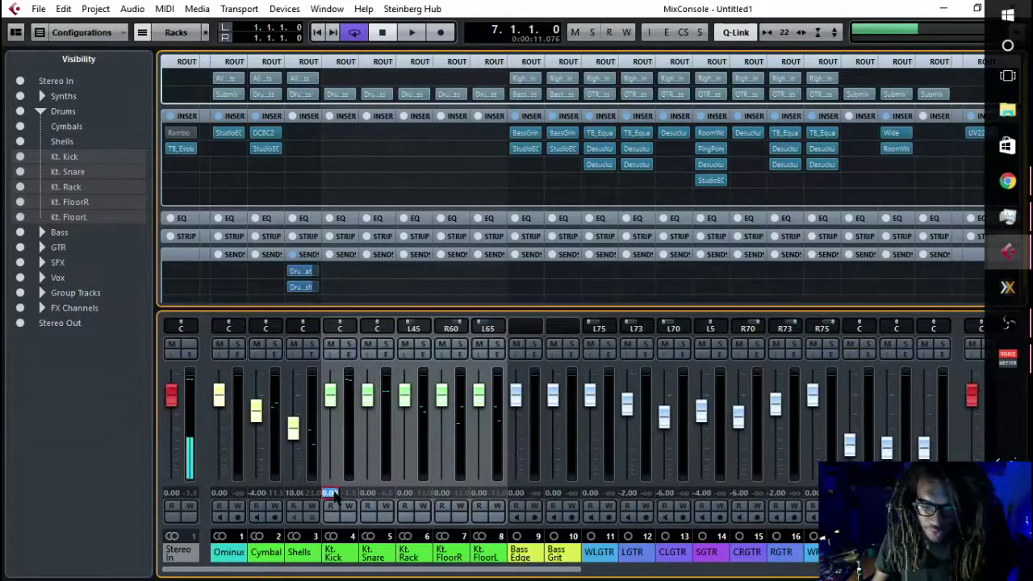
type("-10")
key("Return")
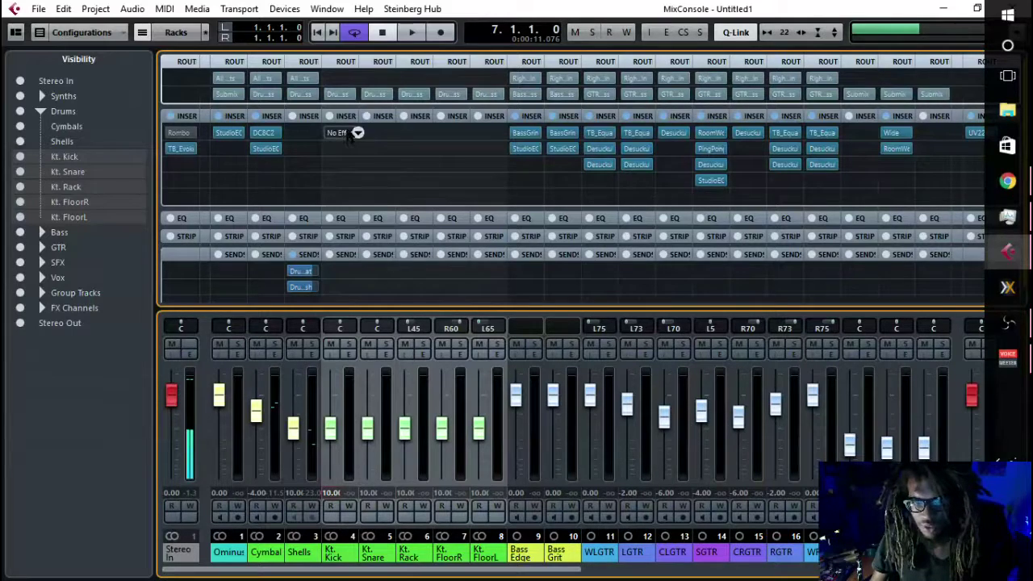
- Add Drum Sat and Drum Smash sends to the linked Kt. channels and activate both
left_click(343, 255)
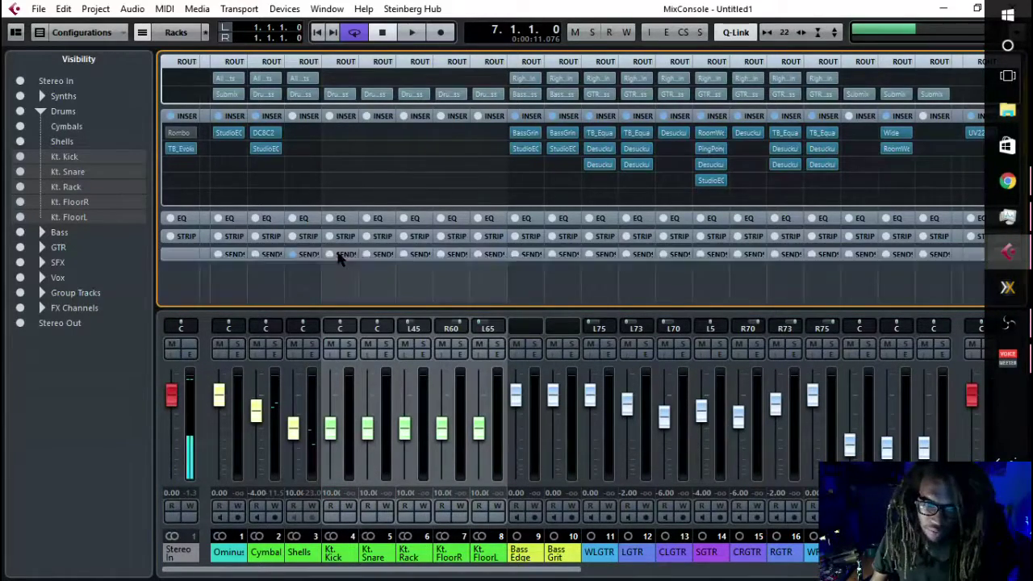
left_click(341, 255)
left_click(344, 262)
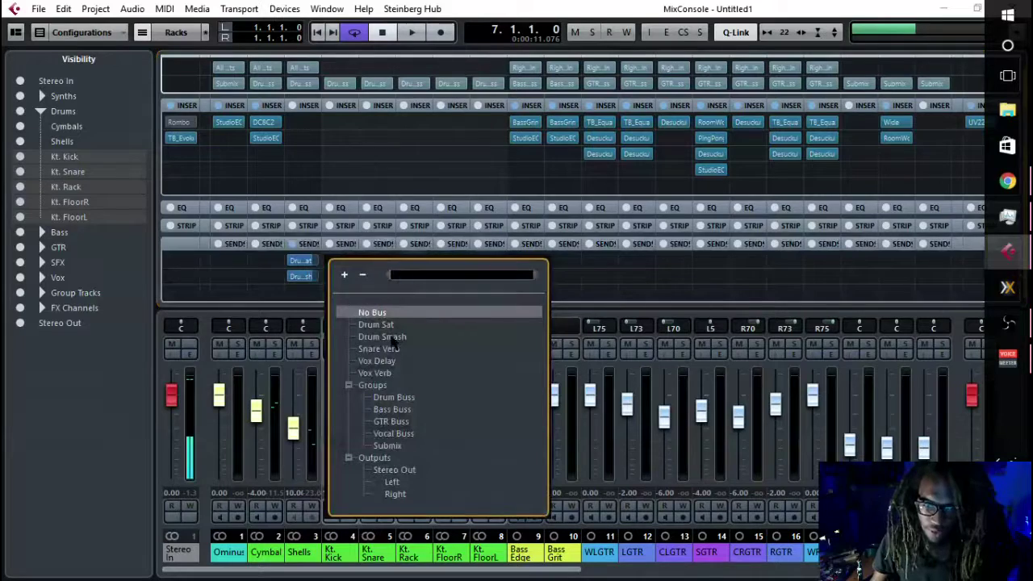
left_click(373, 324)
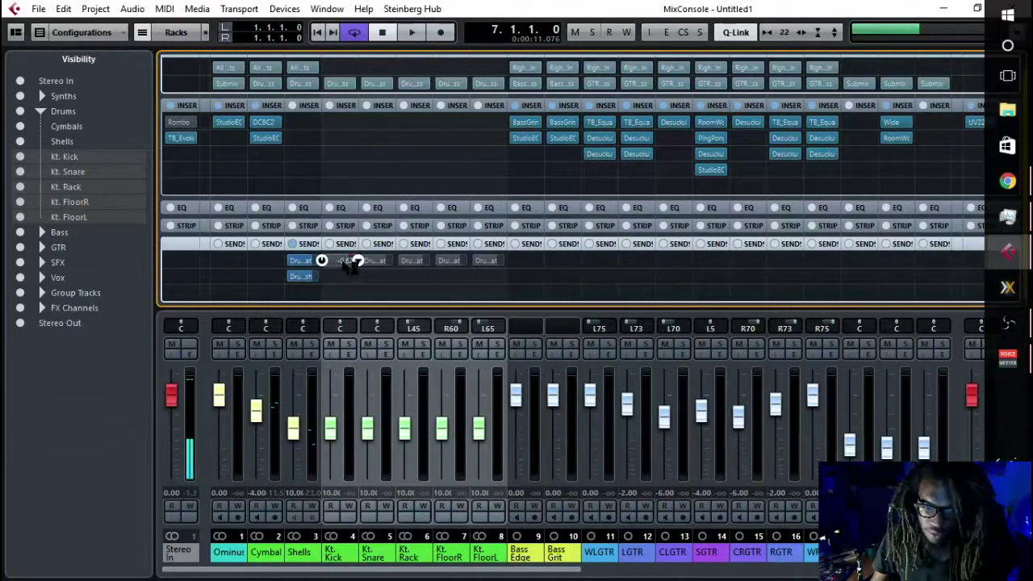
left_click(347, 276)
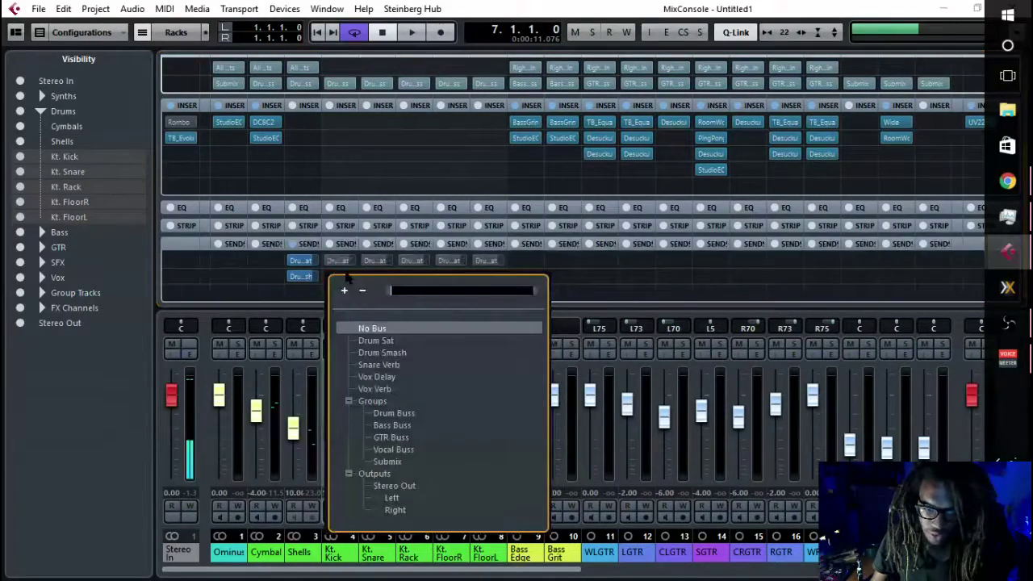
left_click(357, 352)
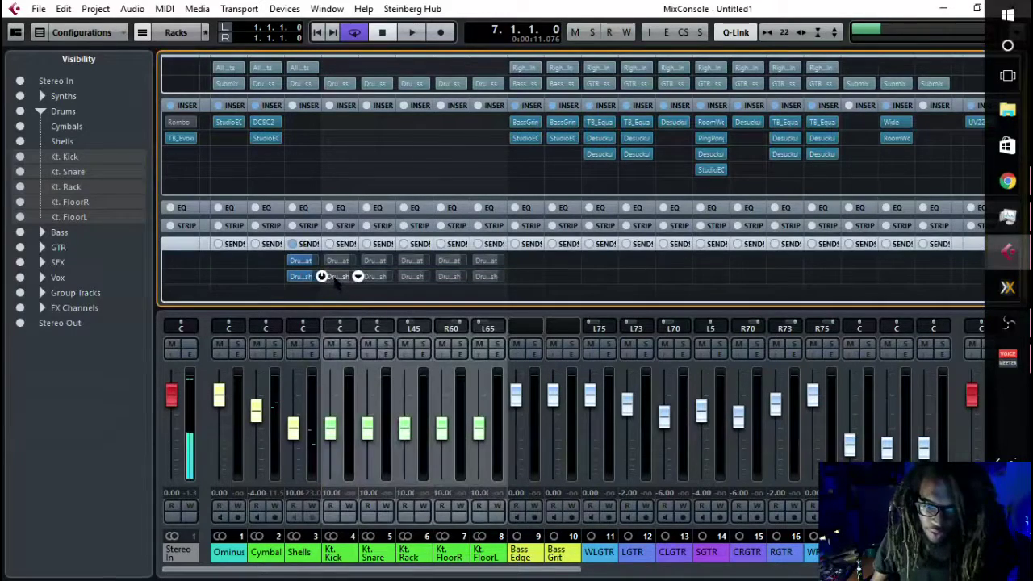
left_click(322, 260)
left_click(321, 276)
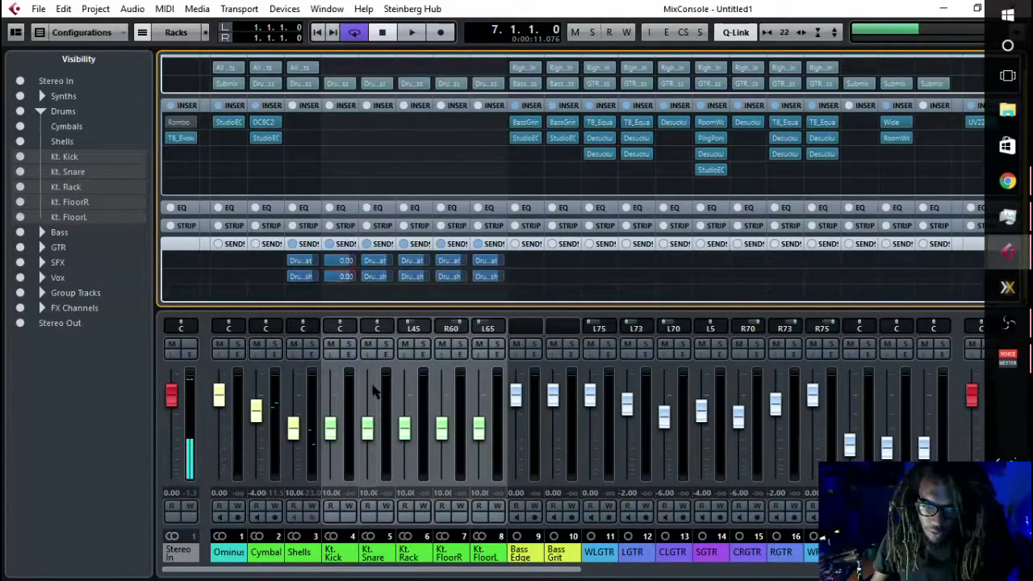
- Add an active Snare Verb send to the Kt. Snare channel and set its volume to -6 dB
left_click(372, 551)
left_click(373, 292)
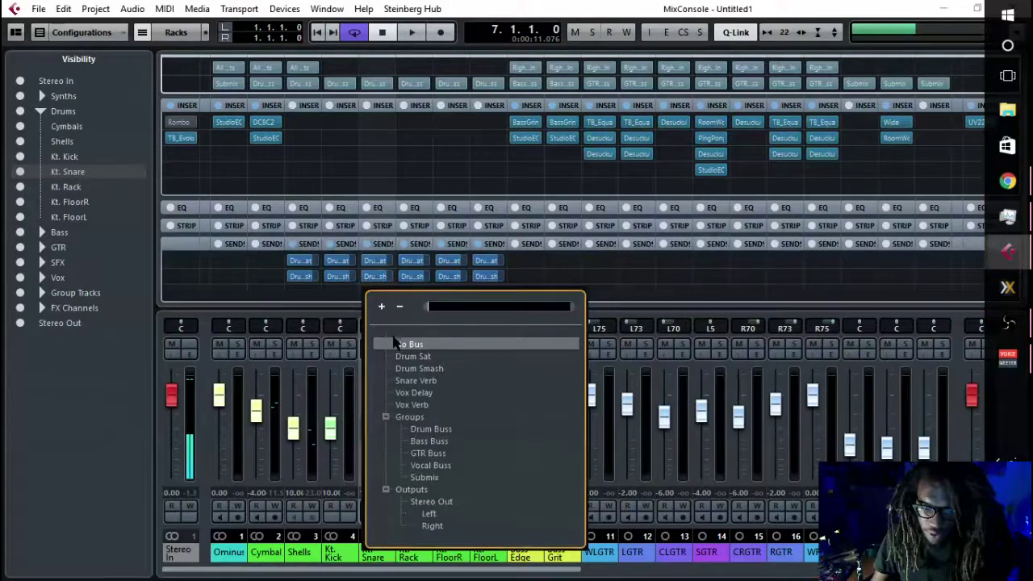
left_click(408, 380)
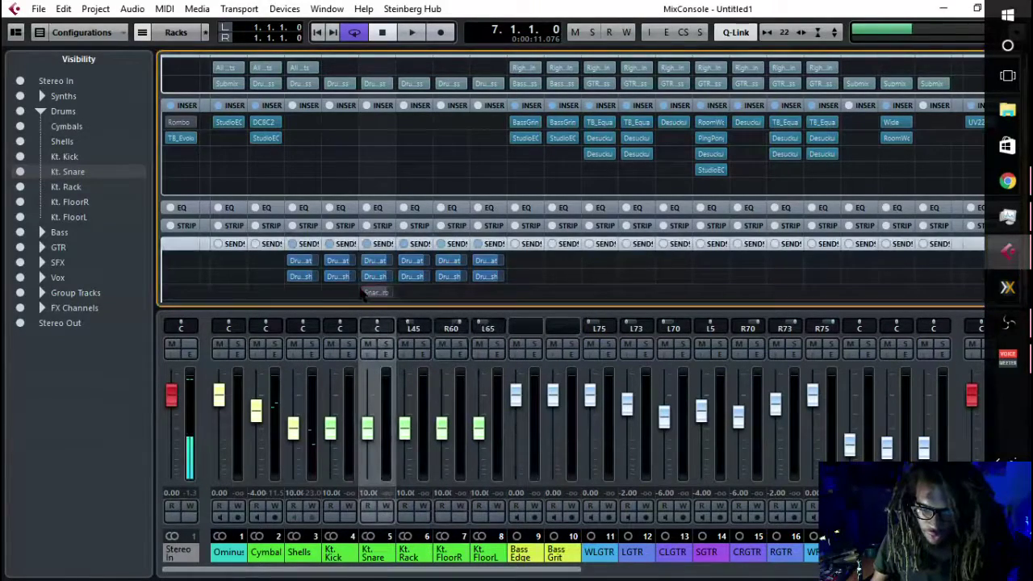
left_click_drag(367, 428, 368, 490)
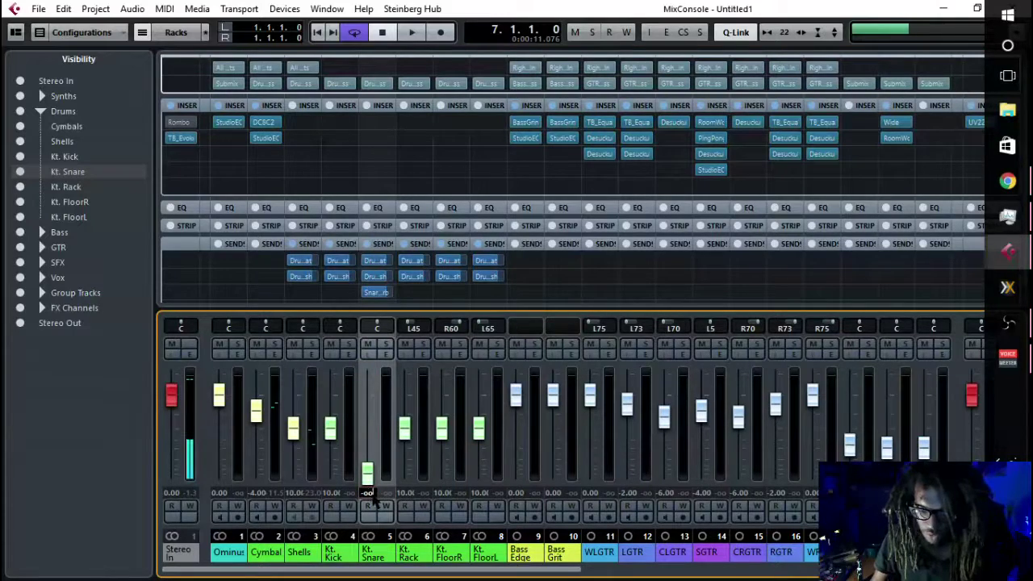
type("-6")
key("Return")
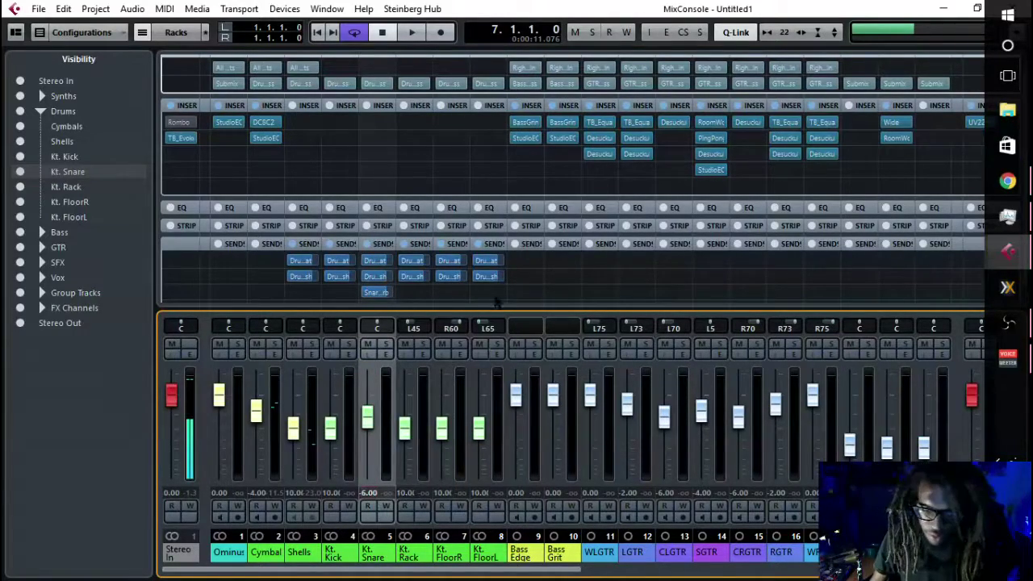
- Play back the drums from bar 7 to check the balance of the Kontakt channels
left_click(527, 296)
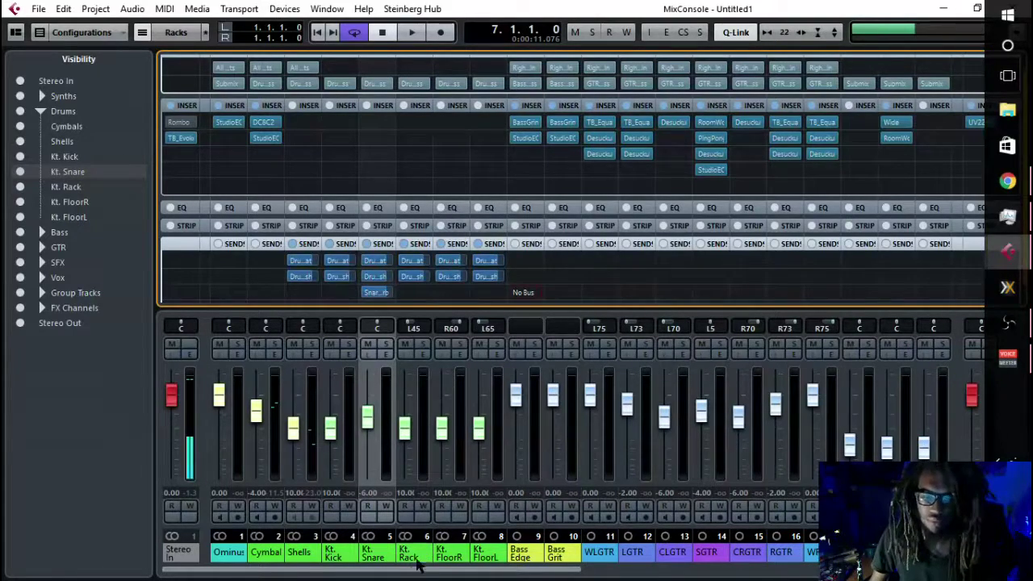
left_click(406, 574)
key("space")
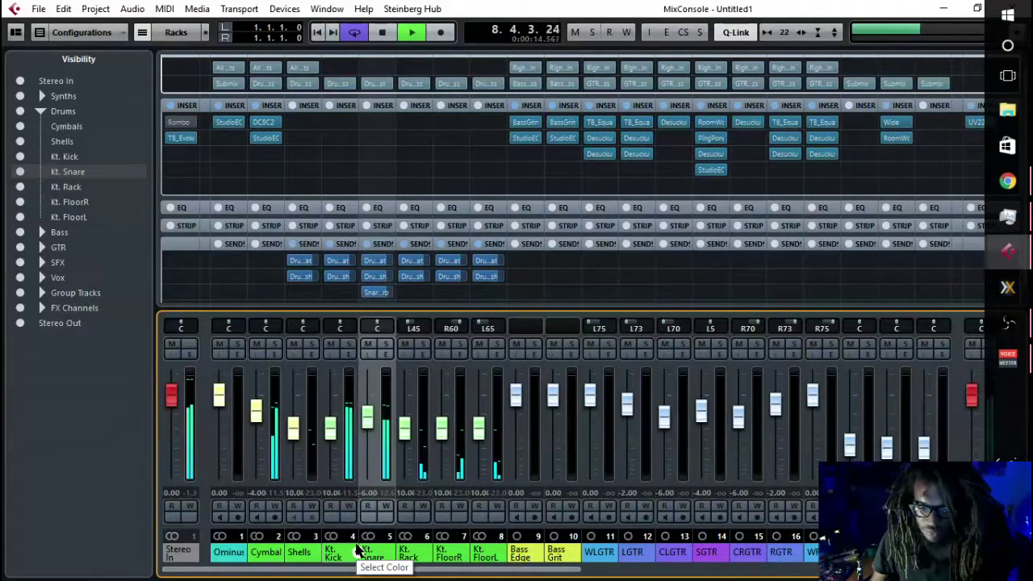
key("space")
- Insert the SHB-1 amp plug-in on the Kt. Kick, Rack, FloorR and FloorL channels, leaving out Kt. Snare
left_click(343, 553, "shift")
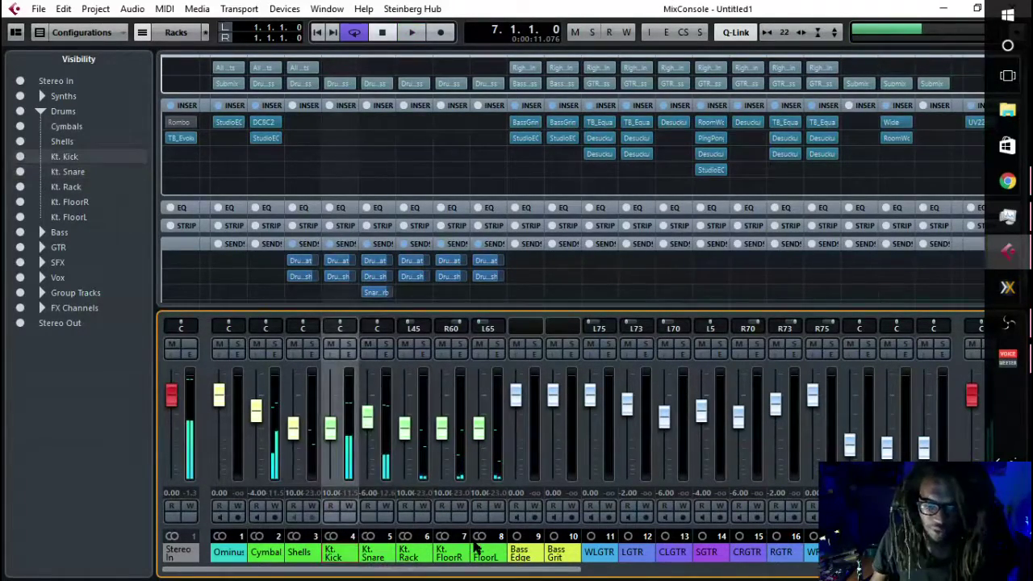
left_click(485, 557, "shift")
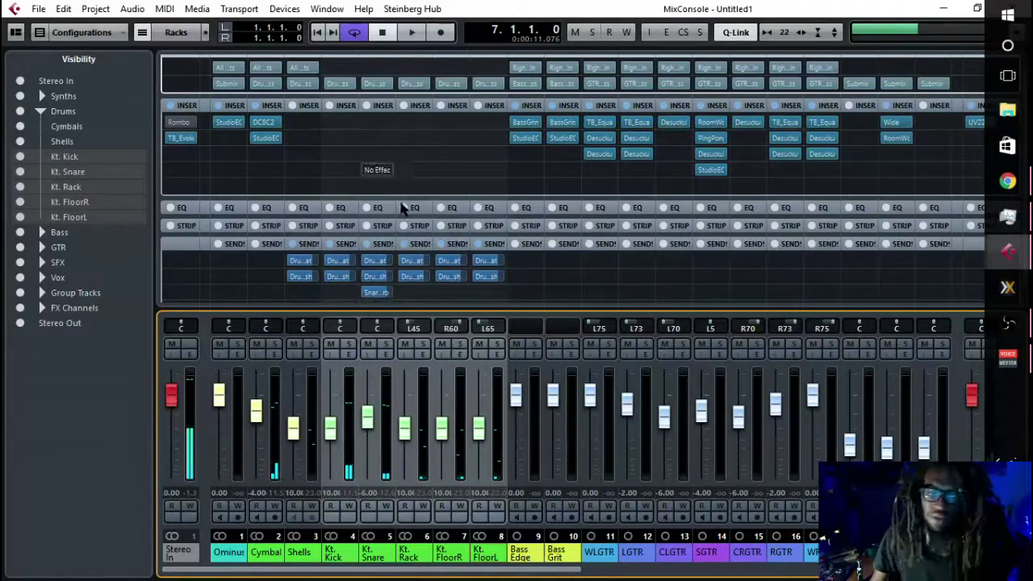
left_click(394, 553)
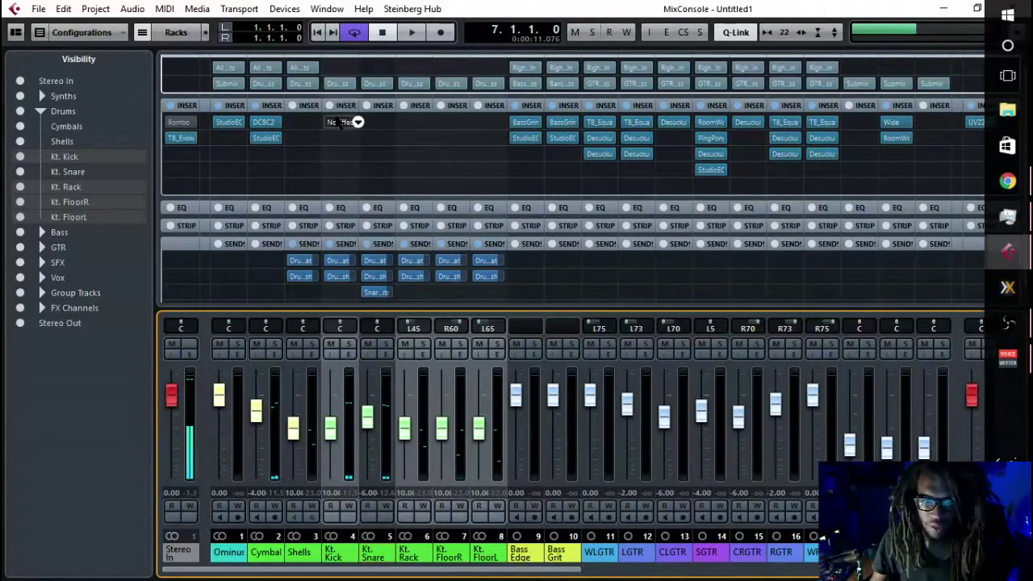
left_click(356, 122)
type("shb")
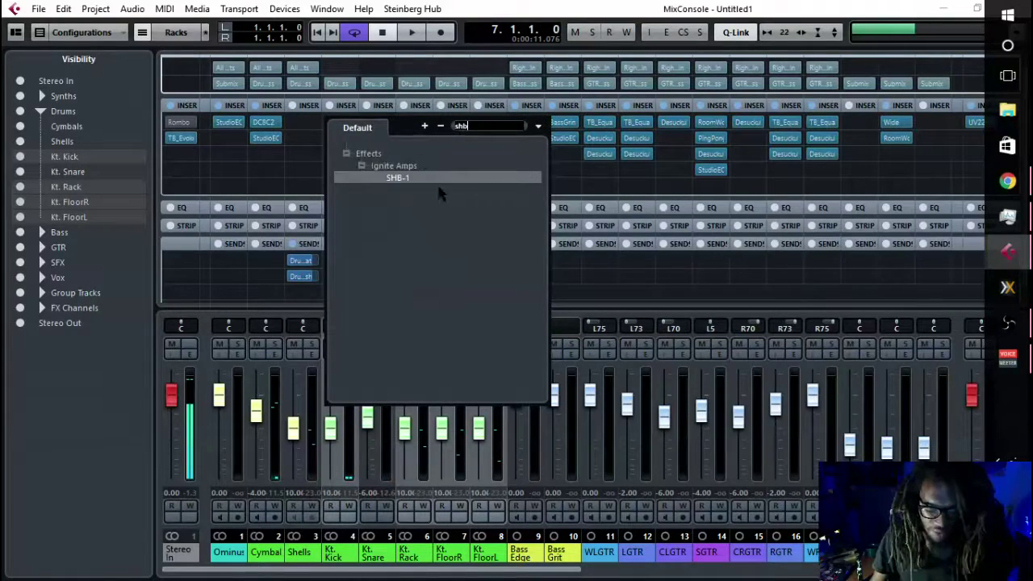
left_click(403, 177)
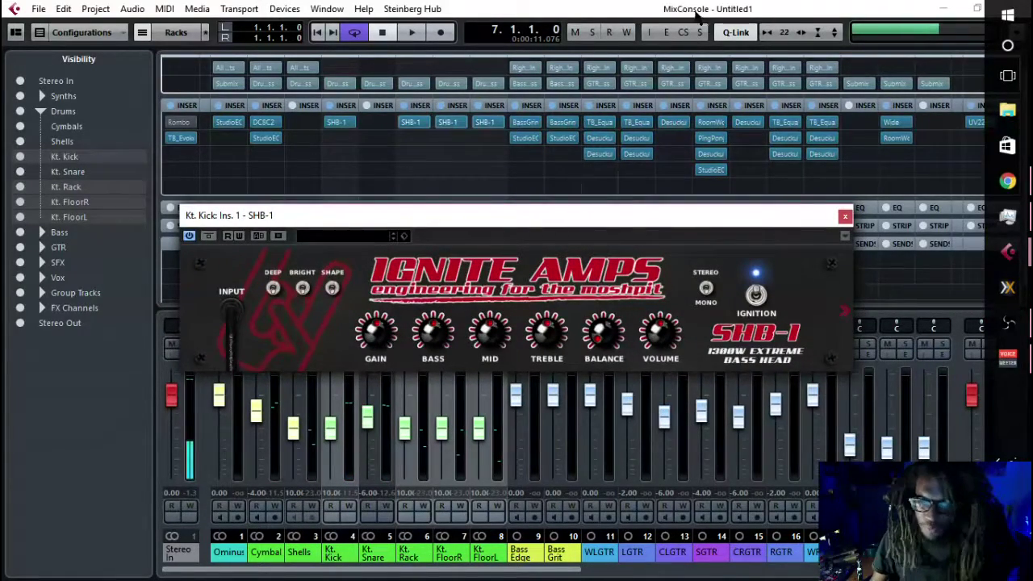
- Load the US Kick preset in Kt. Kick's SHB-1 and the US Floor preset in those of Kt. FloorL and Kt. FloorR
left_click(329, 237)
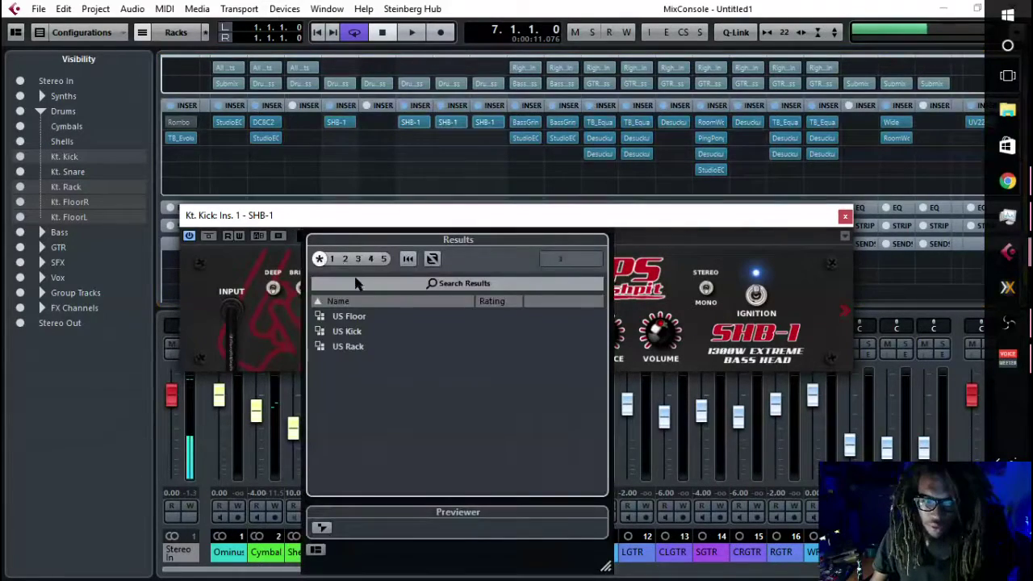
double_click(358, 332)
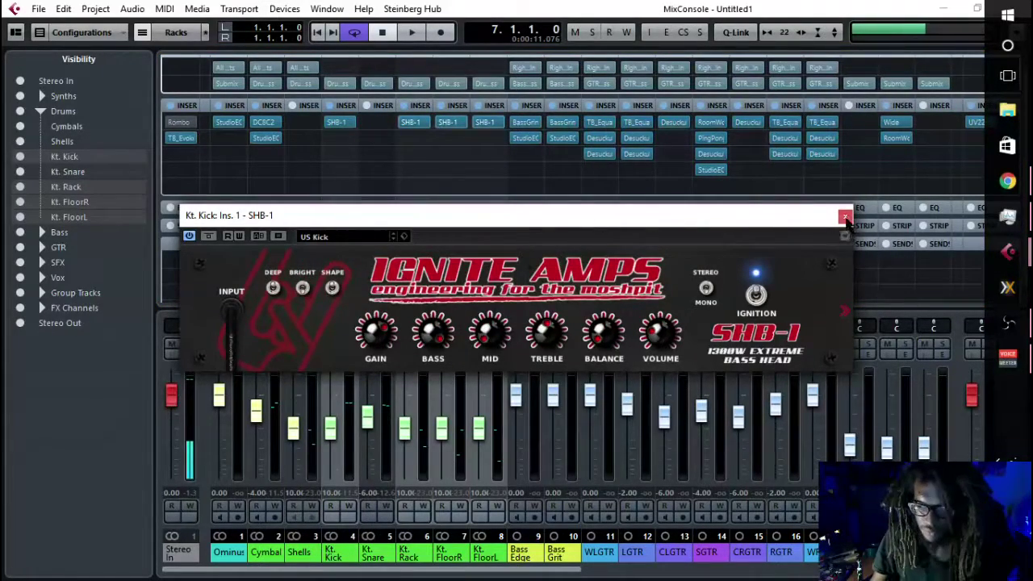
left_click(323, 238)
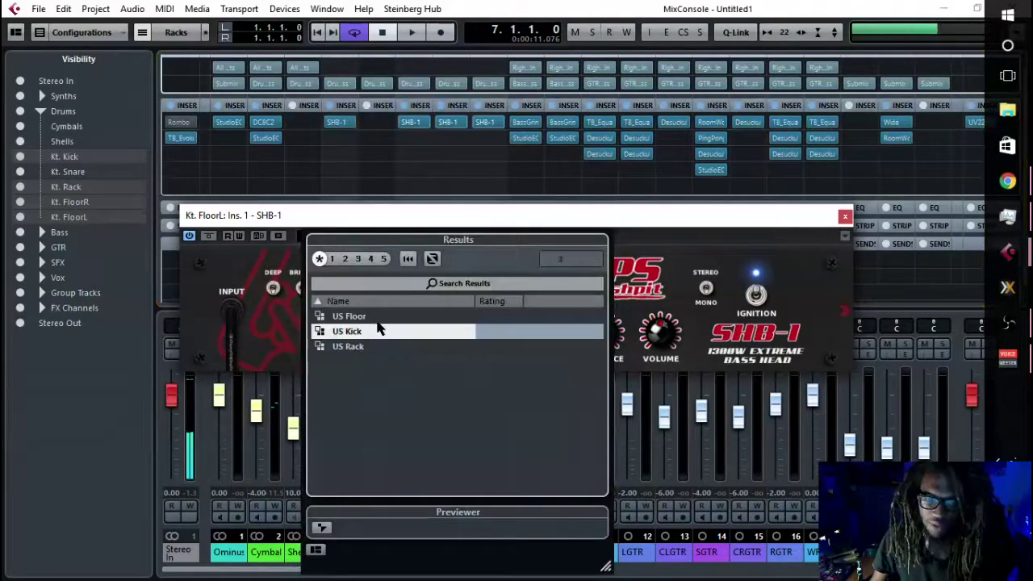
double_click(372, 318)
left_click(447, 122)
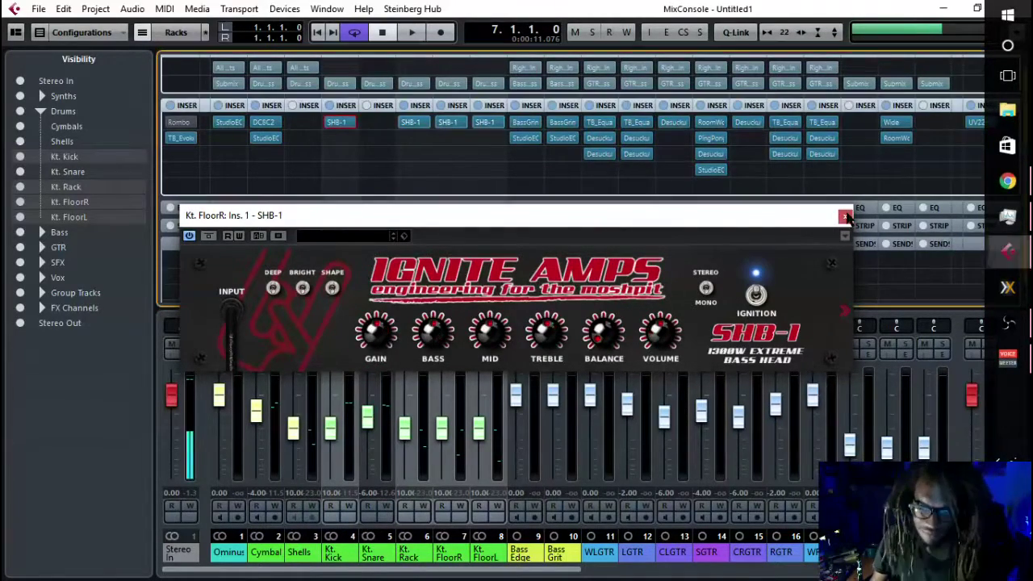
left_click(323, 237)
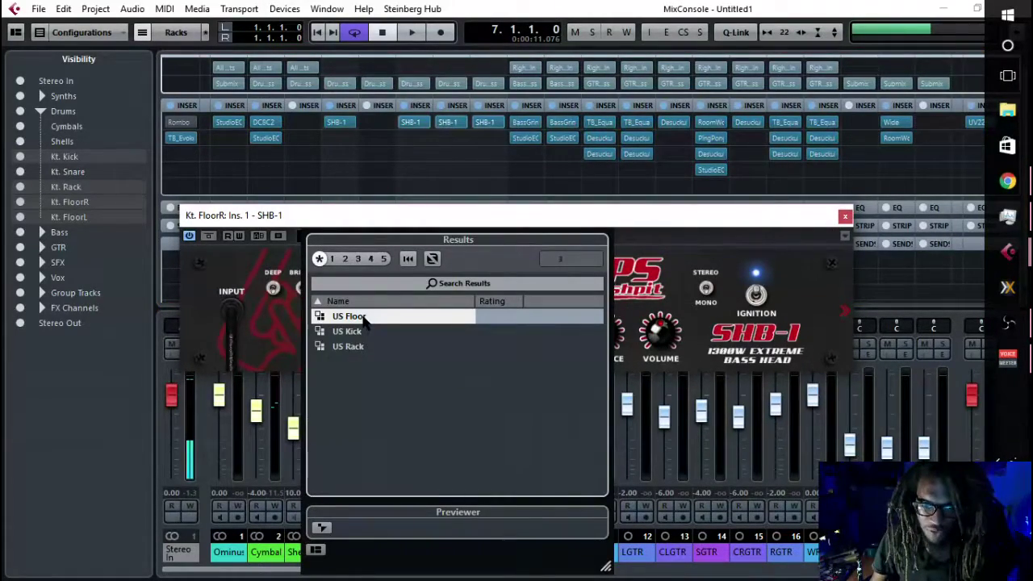
double_click(363, 318)
- Load the US Rack preset in Kt. Rack's SHB-1 and close the plug-in window
left_click(336, 122)
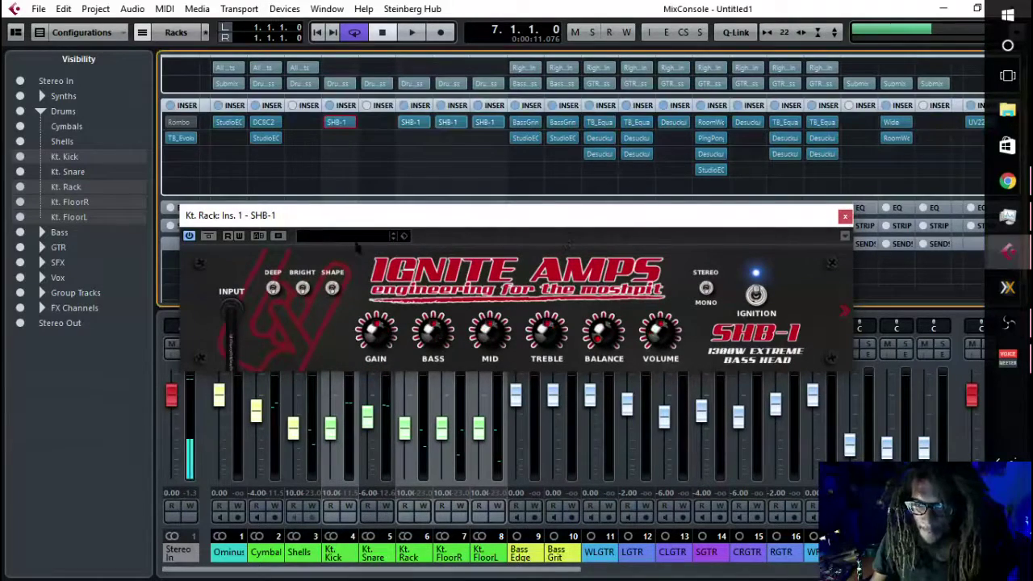
left_click(347, 237)
double_click(357, 349)
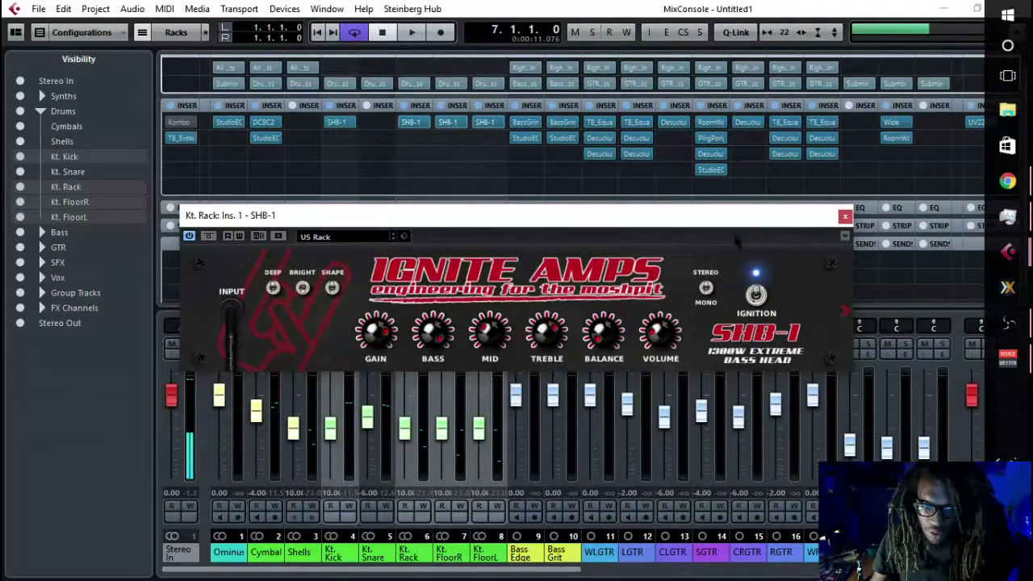
left_click(846, 215)
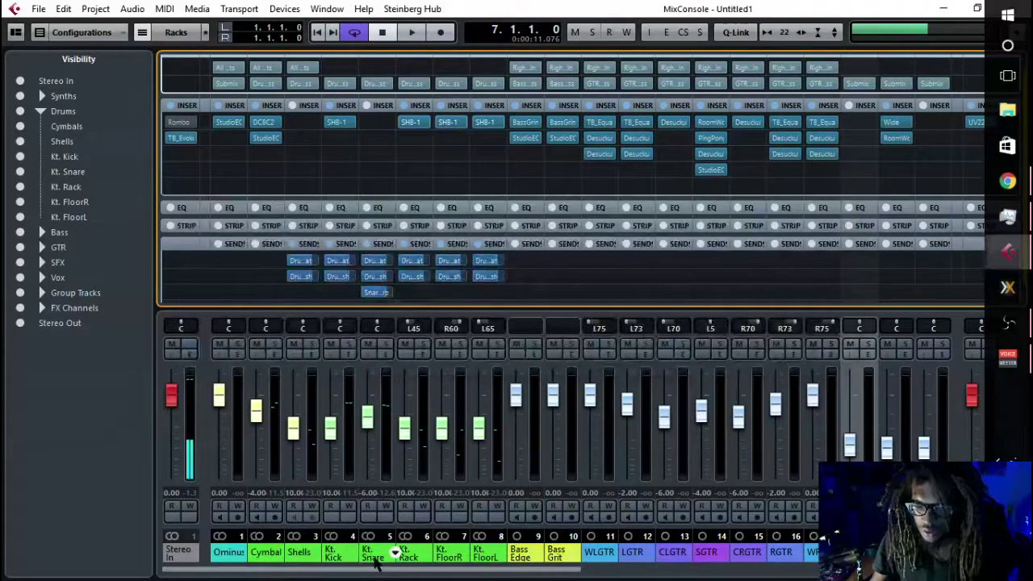
- Insert HeadCrusher on the Kt. Snare channel, load its US Snare preset, and play back the drums to check it
left_click(373, 556)
left_click(385, 122)
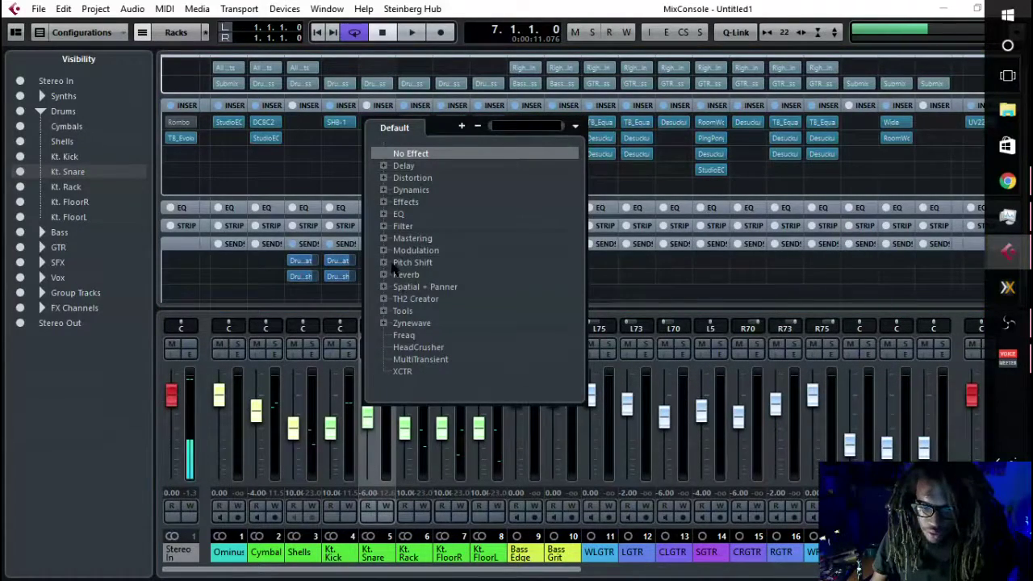
left_click(418, 347)
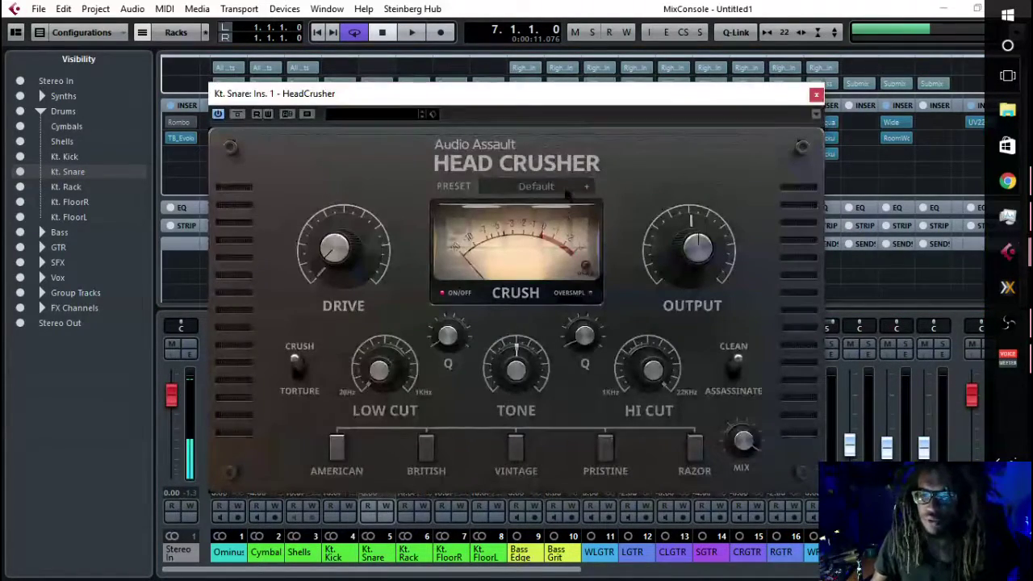
left_click(457, 115)
left_click(455, 138)
double_click(408, 205)
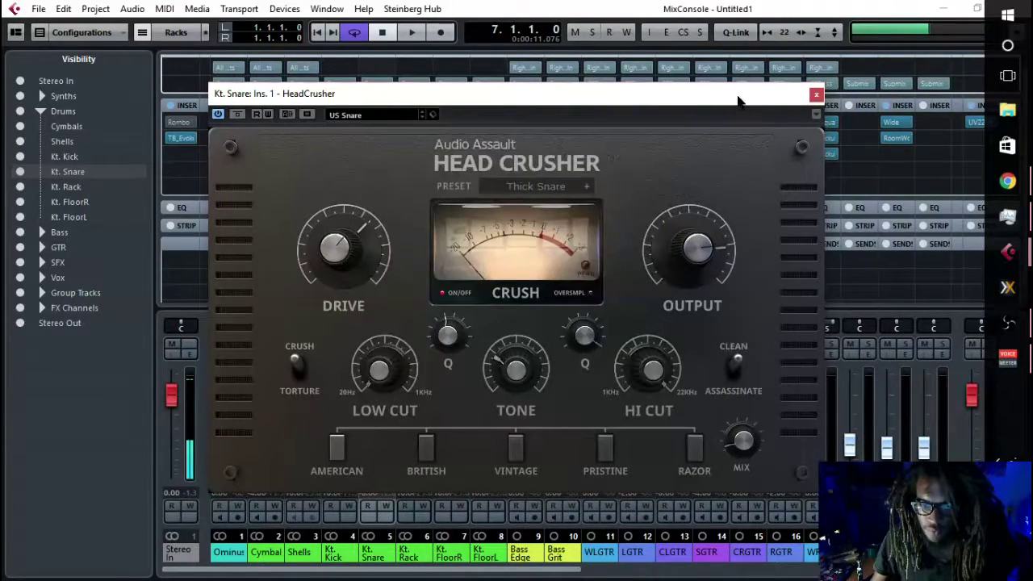
left_click(816, 93)
key("space")
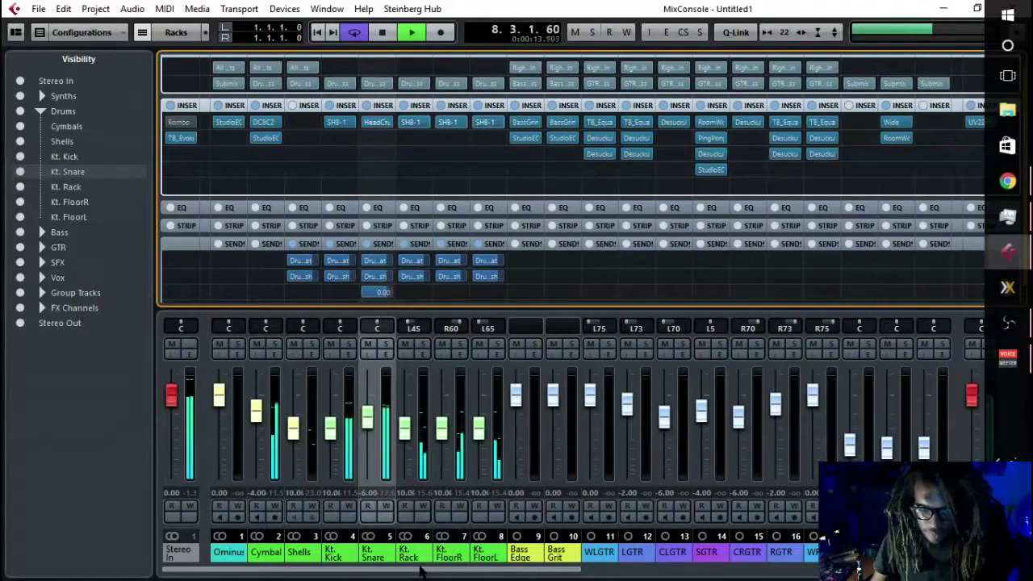
key("space")
- Inspect the MJUC compressor on the Drum Buss while the drums play from bar 7
left_click_drag(402, 572, 848, 554)
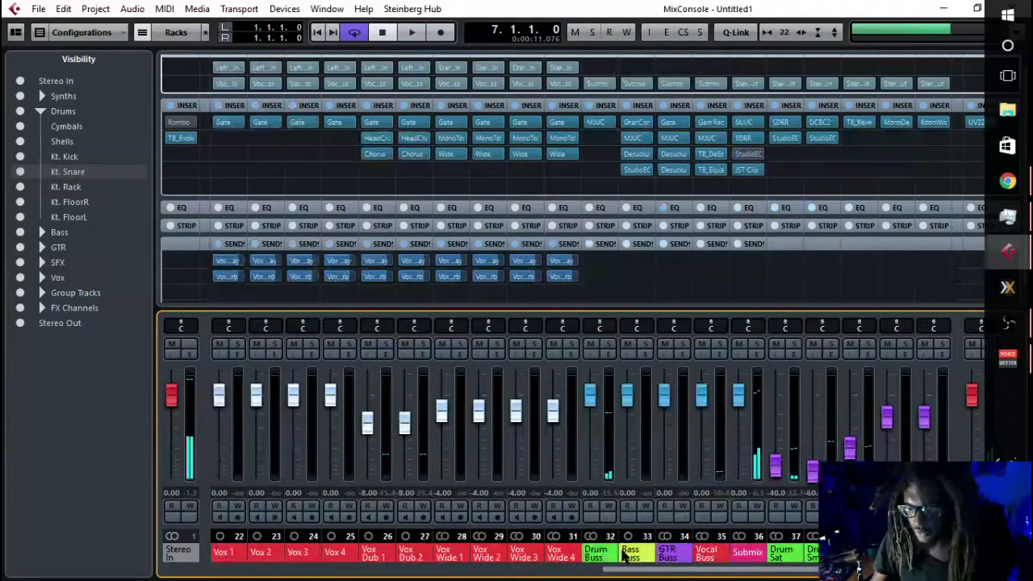
left_click(604, 554)
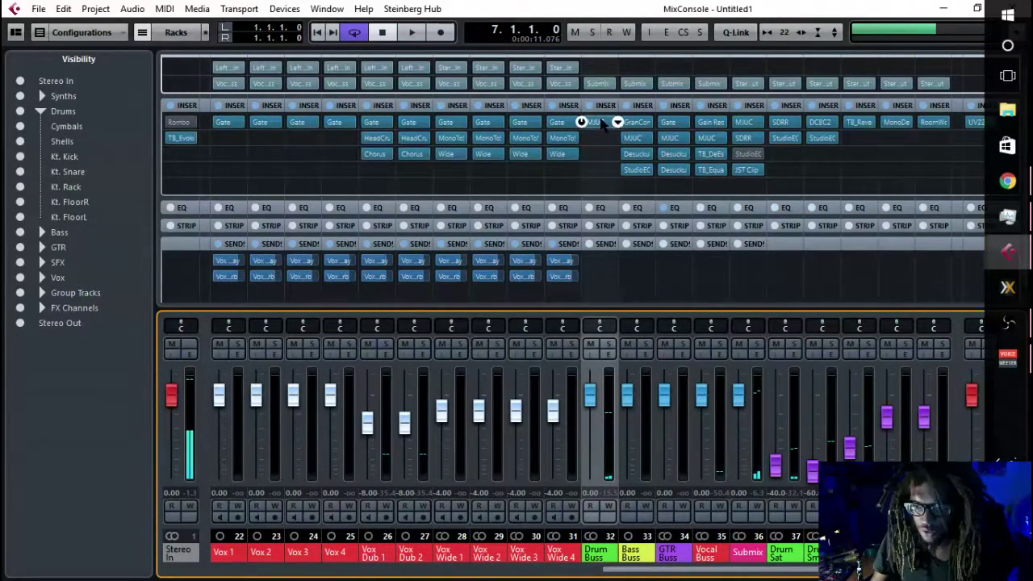
left_click(602, 123)
key("space")
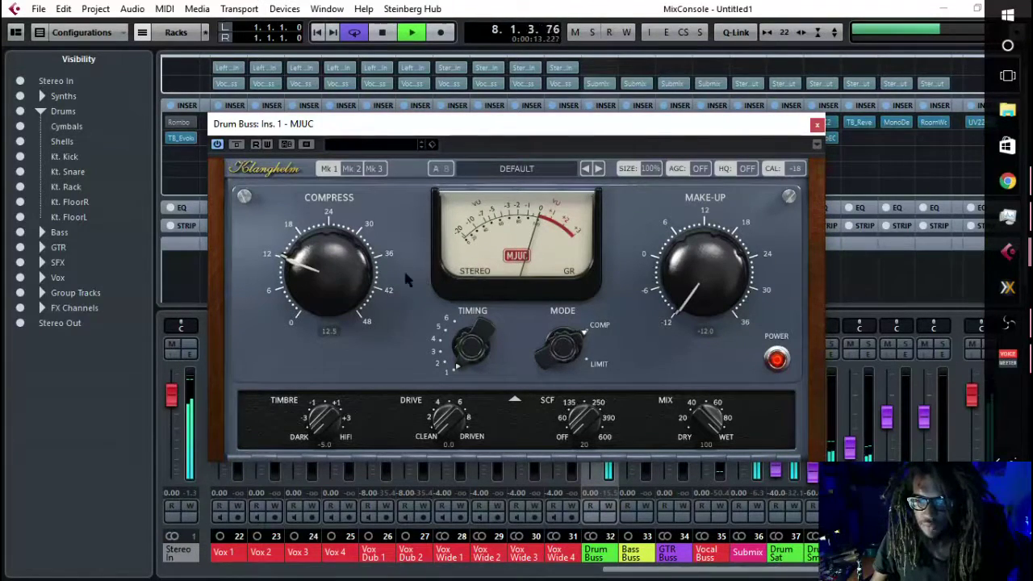
key("space")
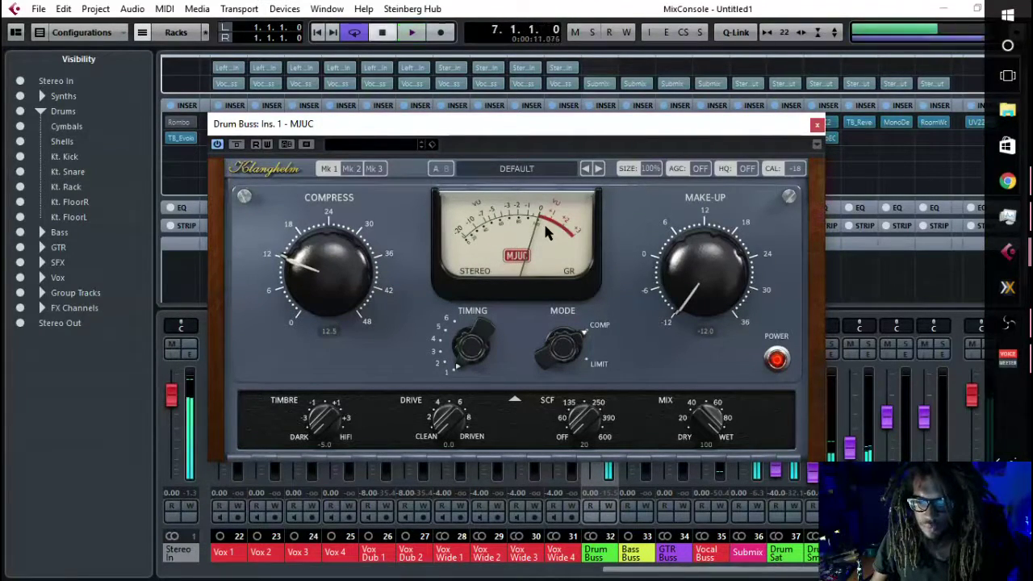
left_click(817, 123)
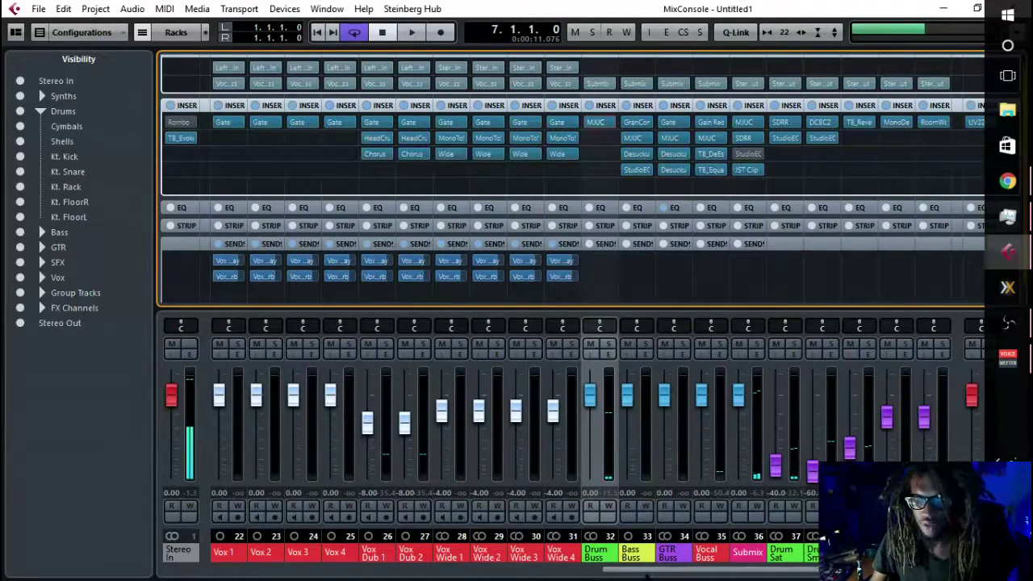
- Solo Drum Sat and the two effect channels beside it during playback to hear them separately and together, and clear the solos
left_click(710, 571)
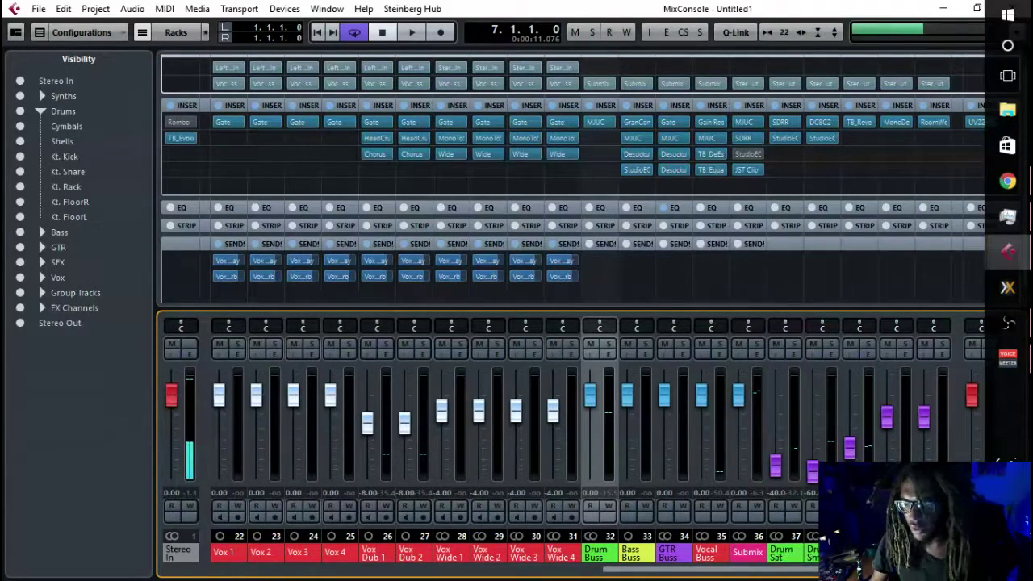
key("space")
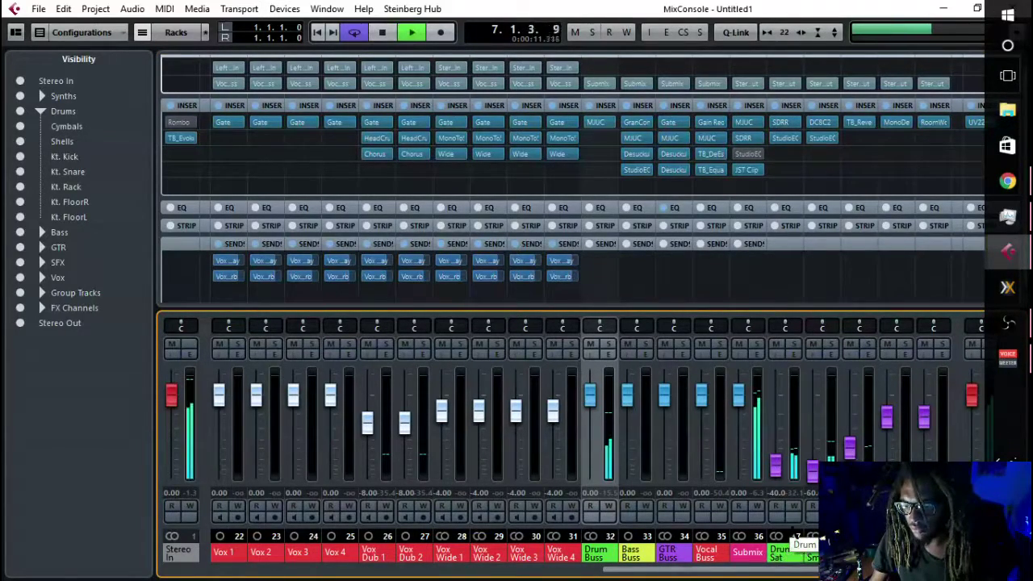
left_click(796, 345)
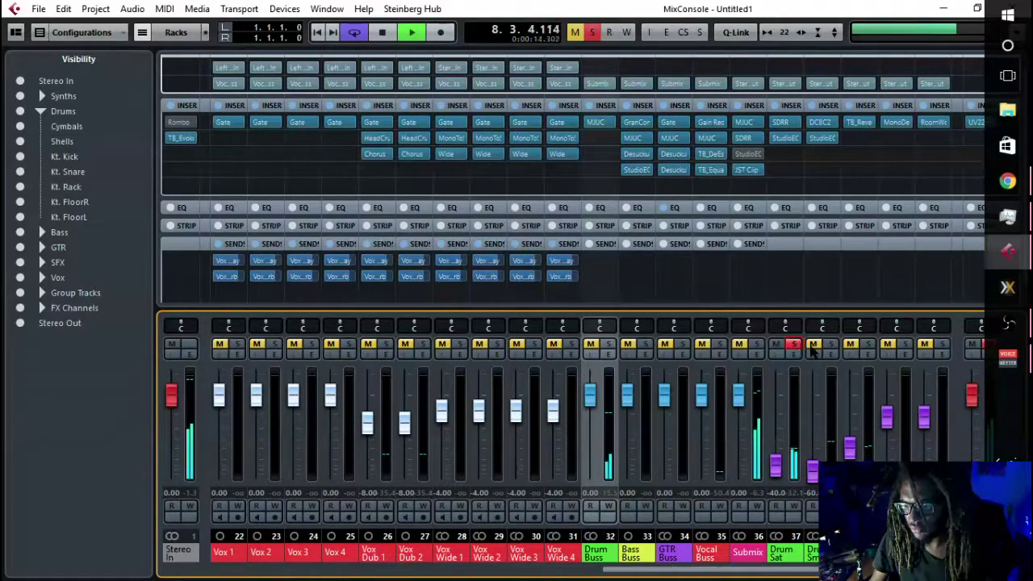
left_click(831, 345)
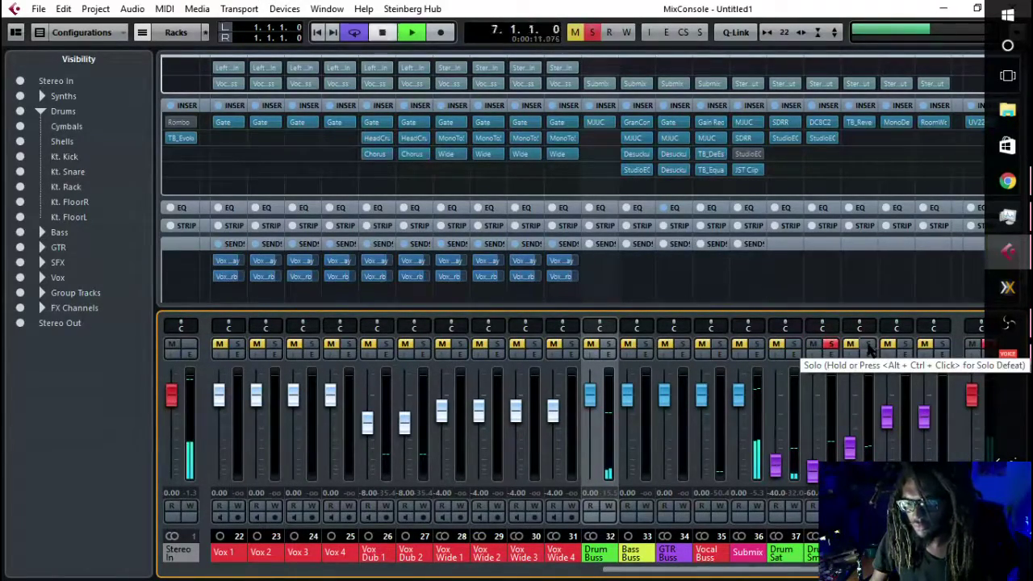
key("space")
left_click(869, 345)
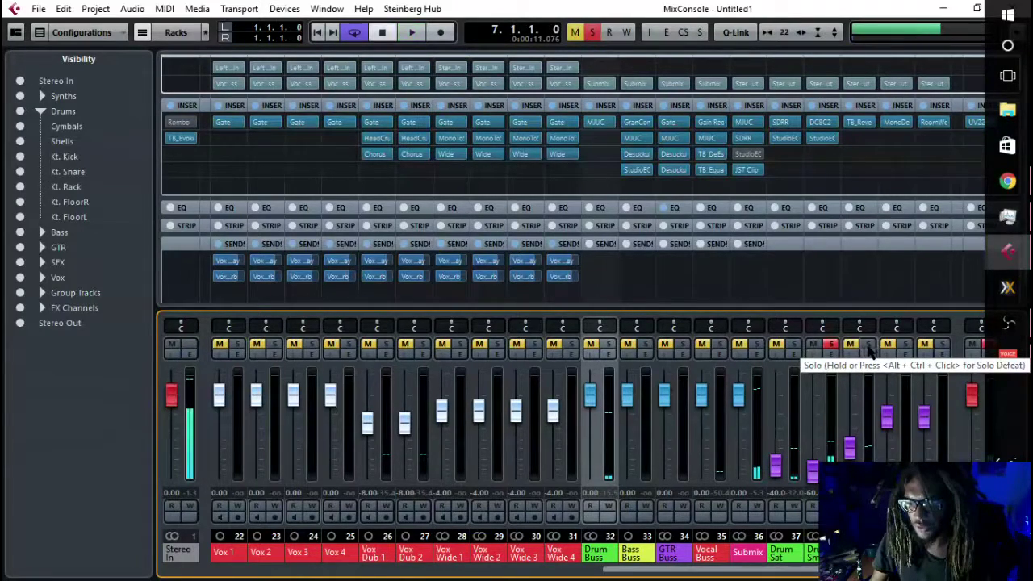
key("space")
left_click(794, 344)
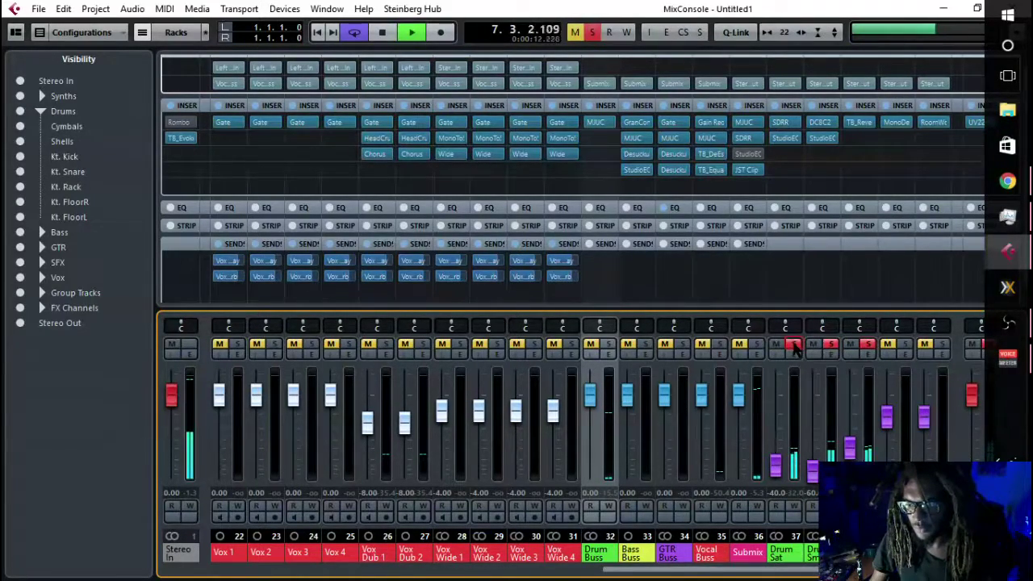
key("space")
left_click(795, 345)
left_click(831, 344)
left_click(869, 345)
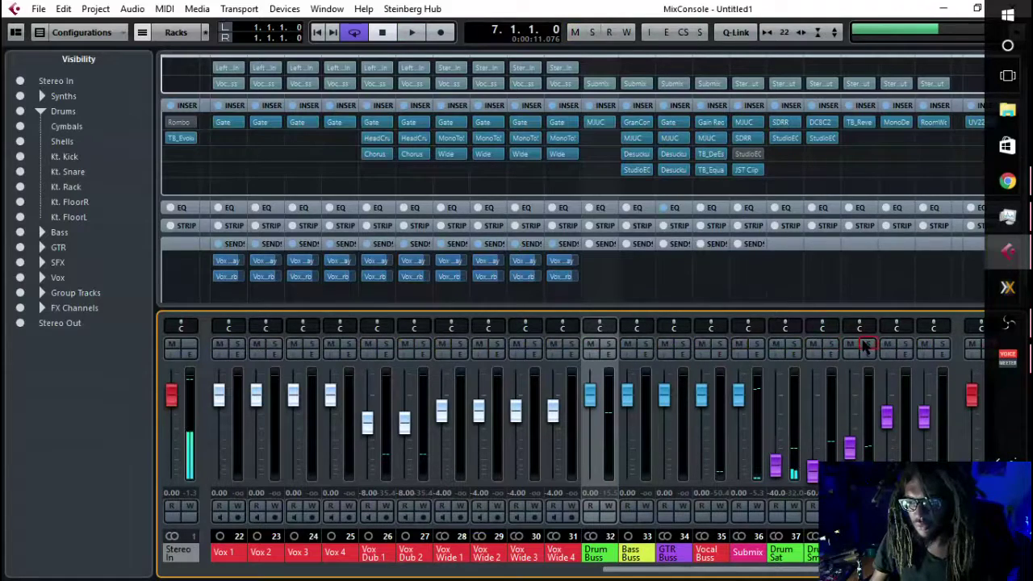
- Try raising the levels of Drum Sat and the two effect channels beside it with Q-Link, taking Drum Sat to -30 and -20
left_click(779, 553)
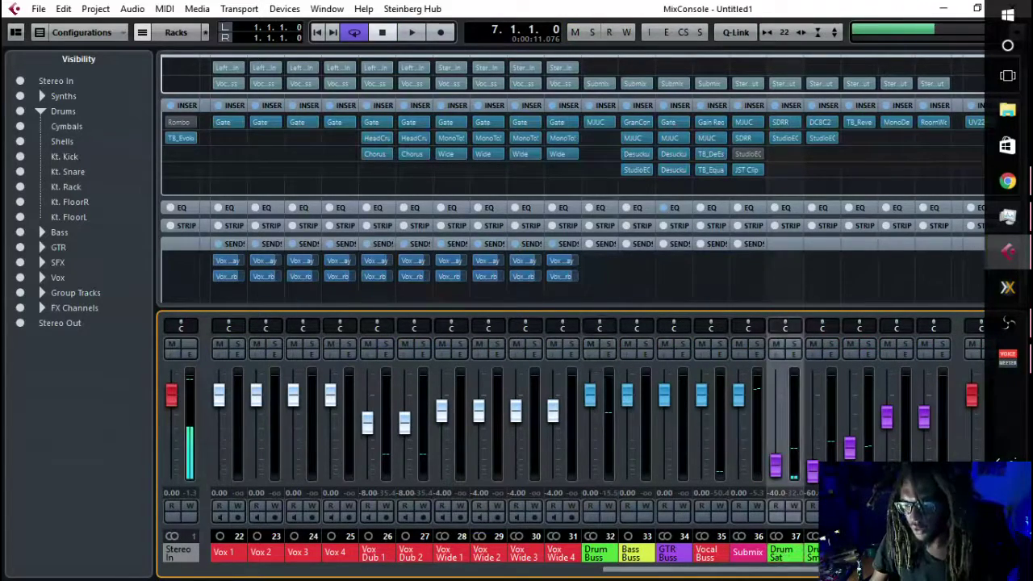
left_click(858, 553, "shift")
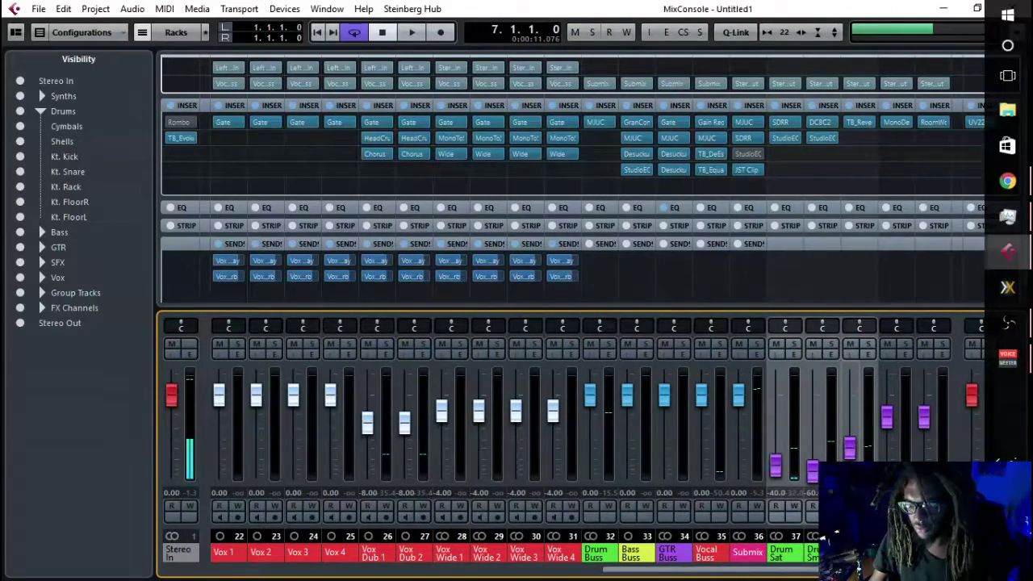
key("space")
key("space")
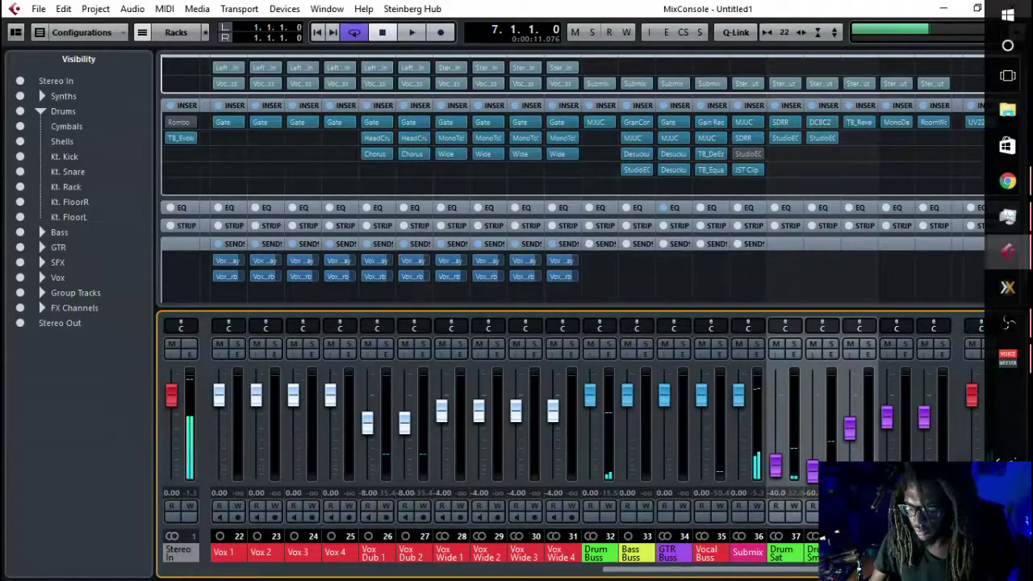
left_click_drag(850, 428, 850, 446)
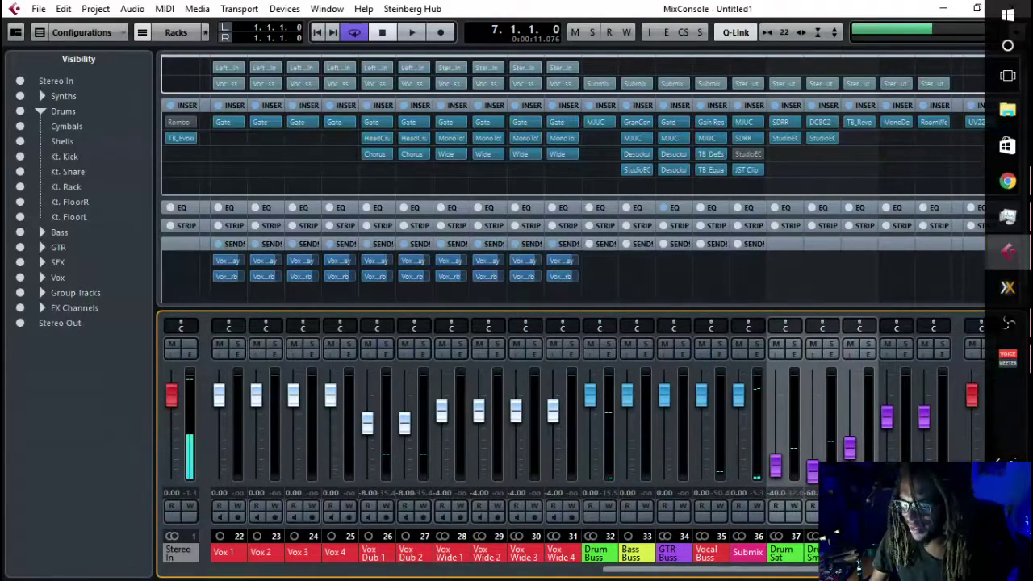
key("space")
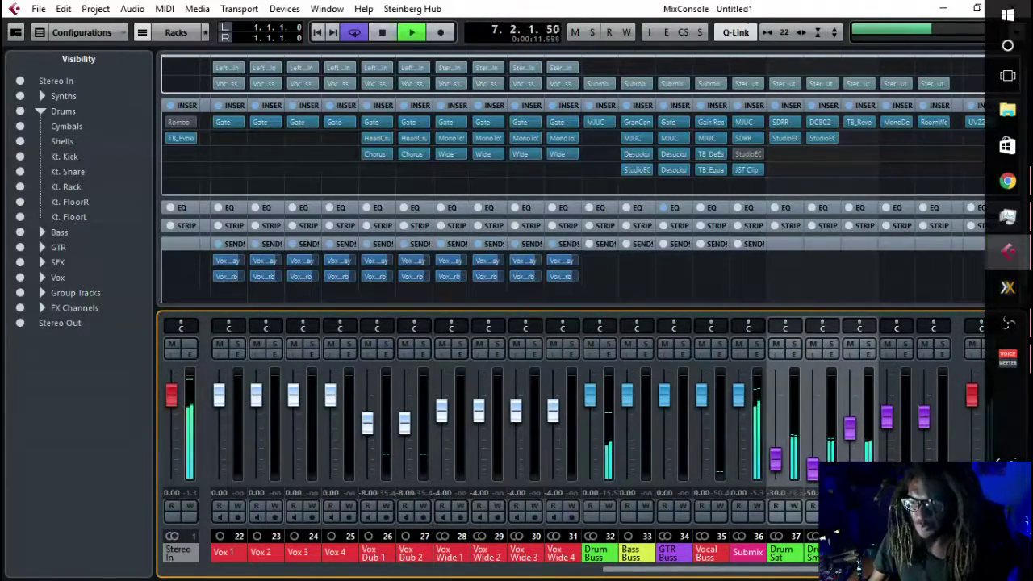
key("space")
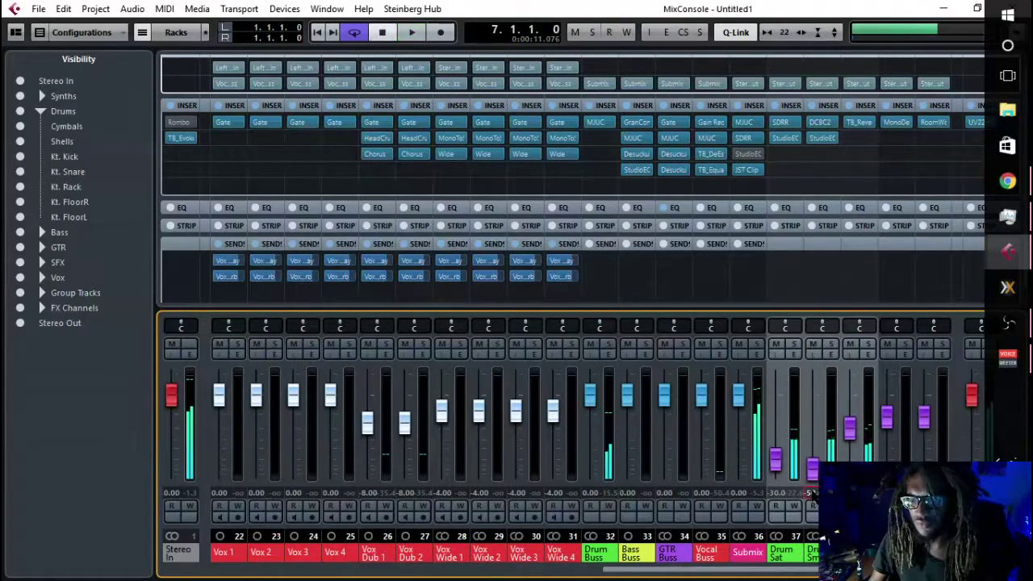
left_click_drag(852, 468, 854, 436)
key("space")
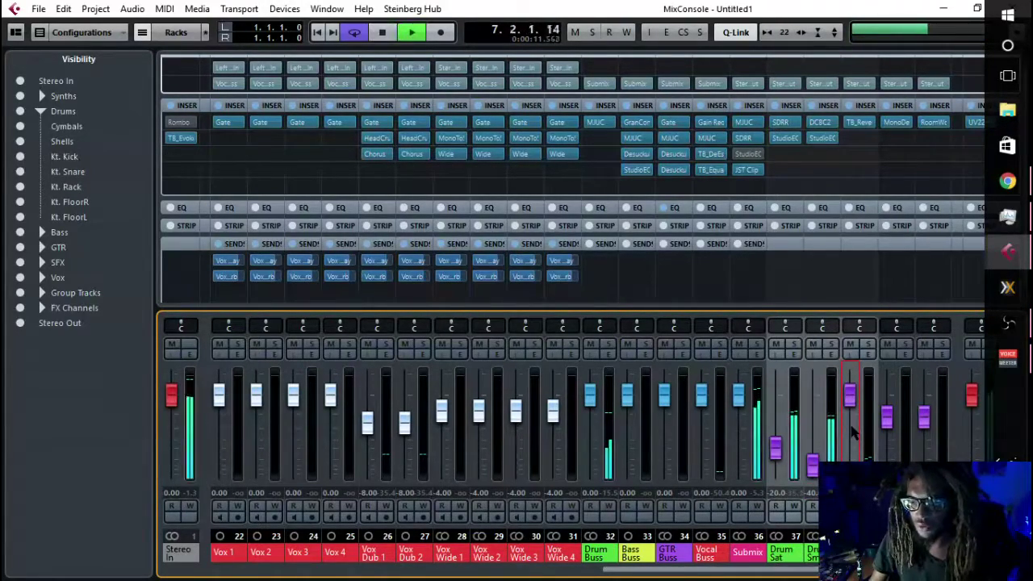
key("space")
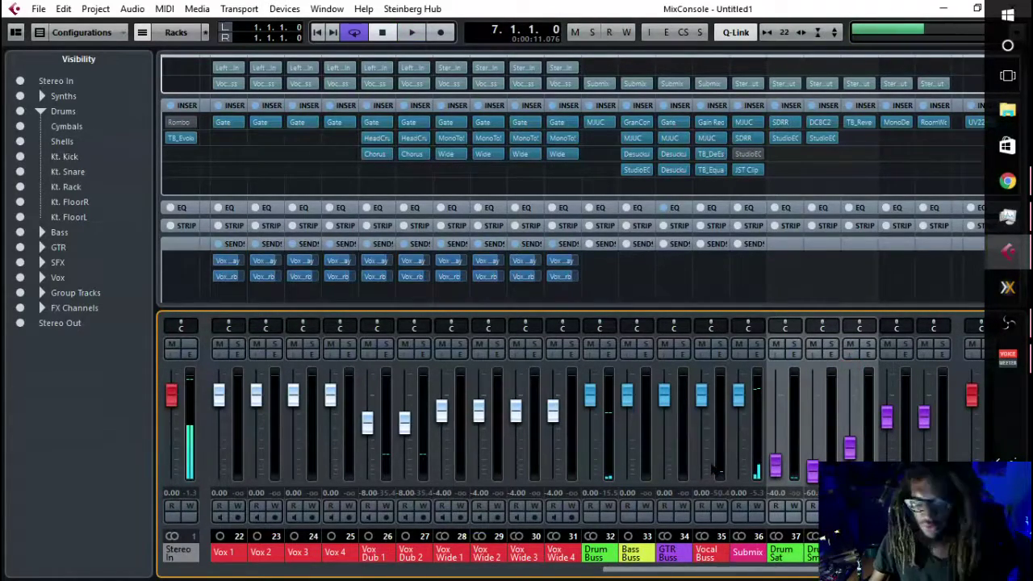
- Go back to the project window, collapse the Shells output tracks and the Drums folder, and expand the SFX folder
key("F3")
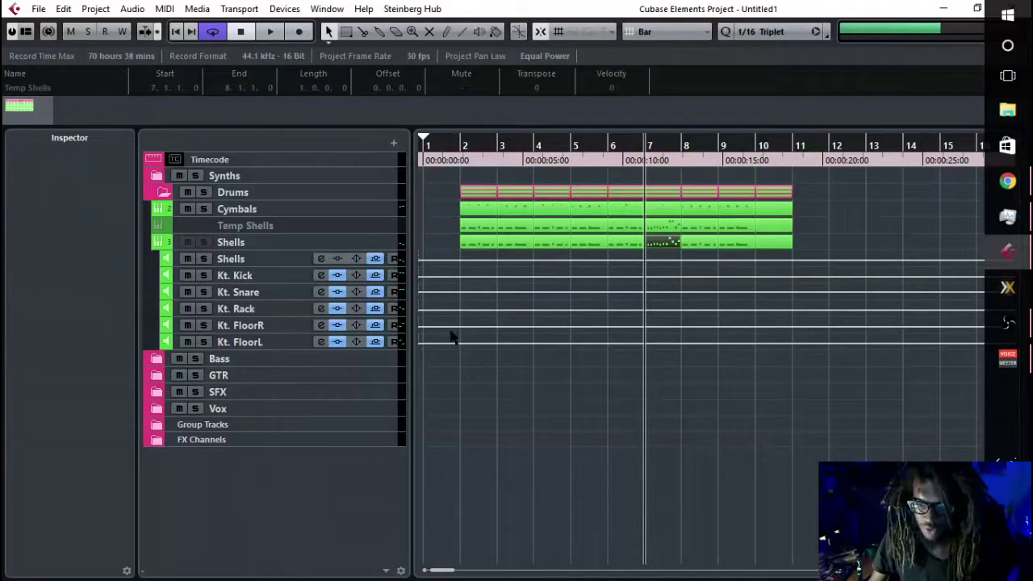
left_click(158, 242)
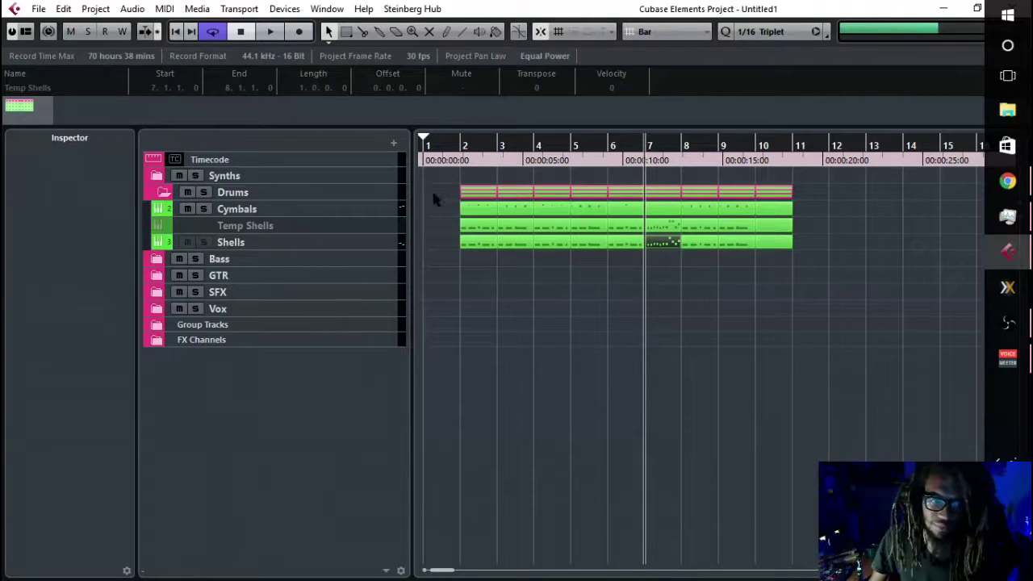
double_click(517, 234)
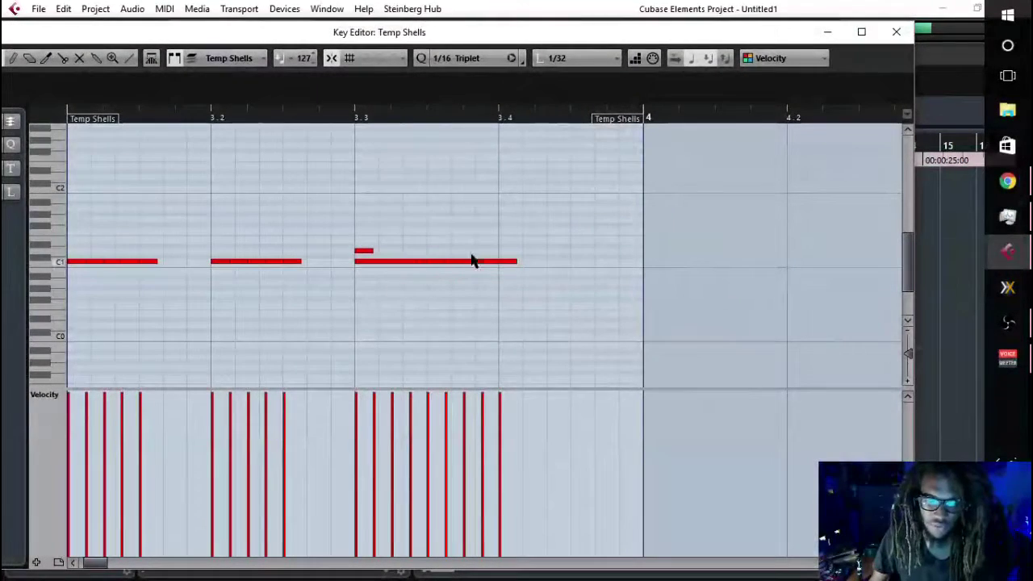
left_click(896, 31)
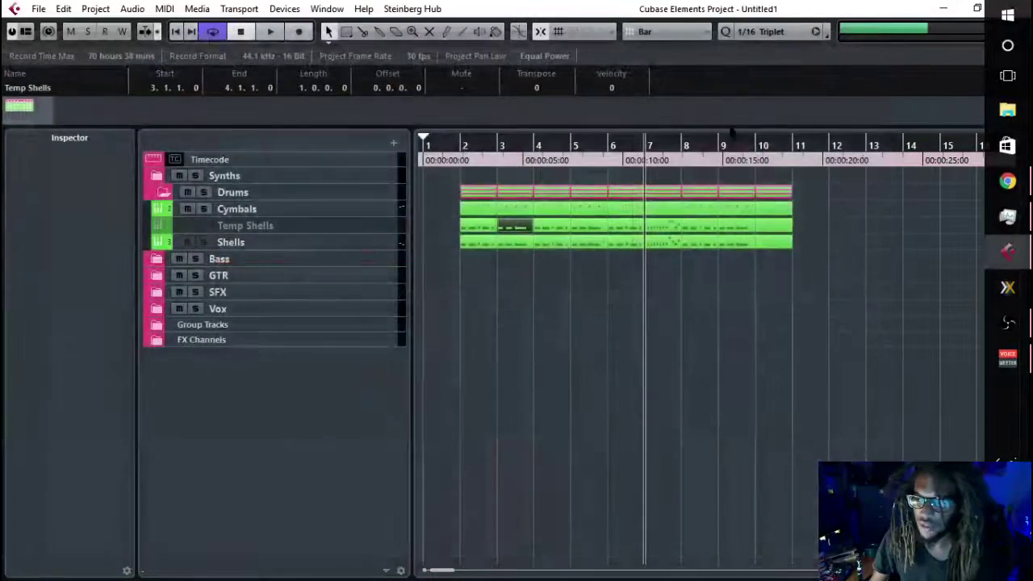
left_click(161, 191)
left_click(157, 243)
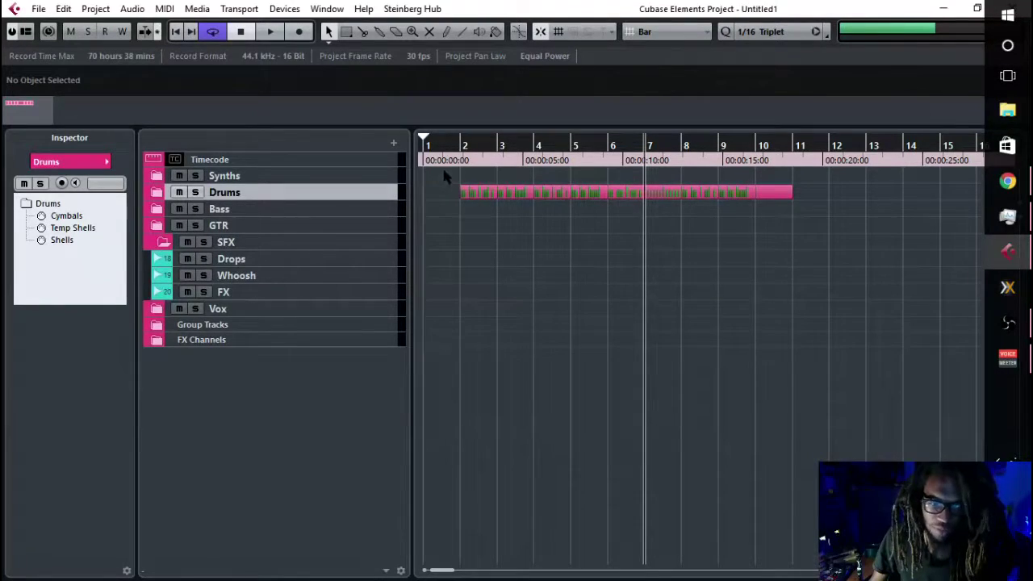
- Import audio file 4 from the Bass Drops A folder onto the Drops track at bar 2, creating a new version
left_click(463, 151)
key("h")
left_click(349, 263)
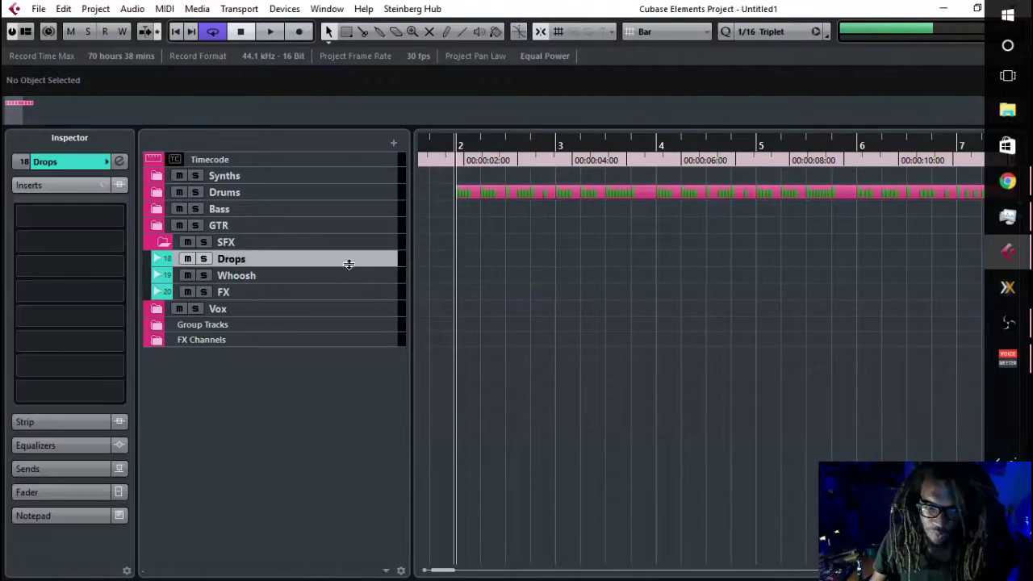
left_click(39, 9)
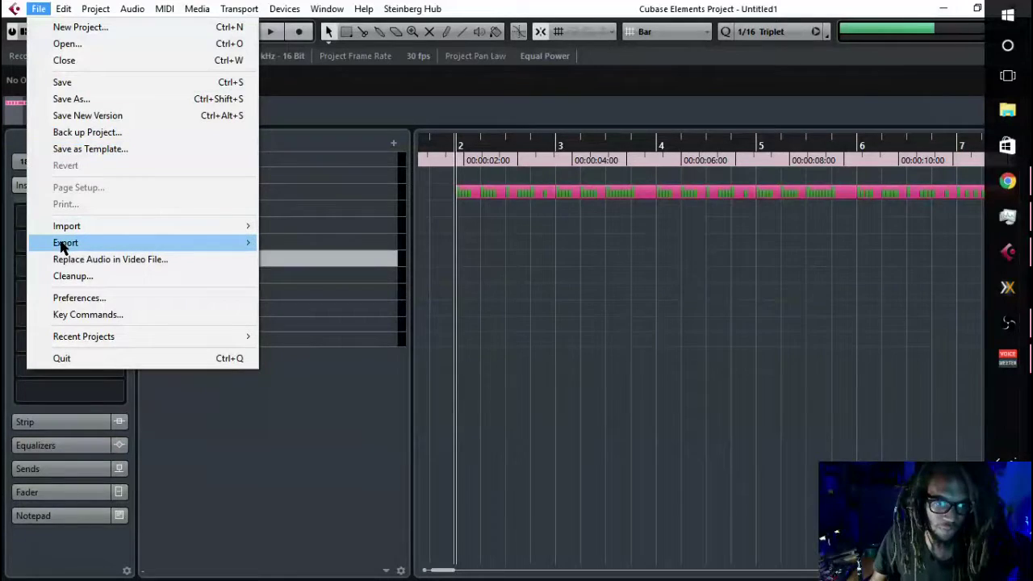
mouse_move(188, 232)
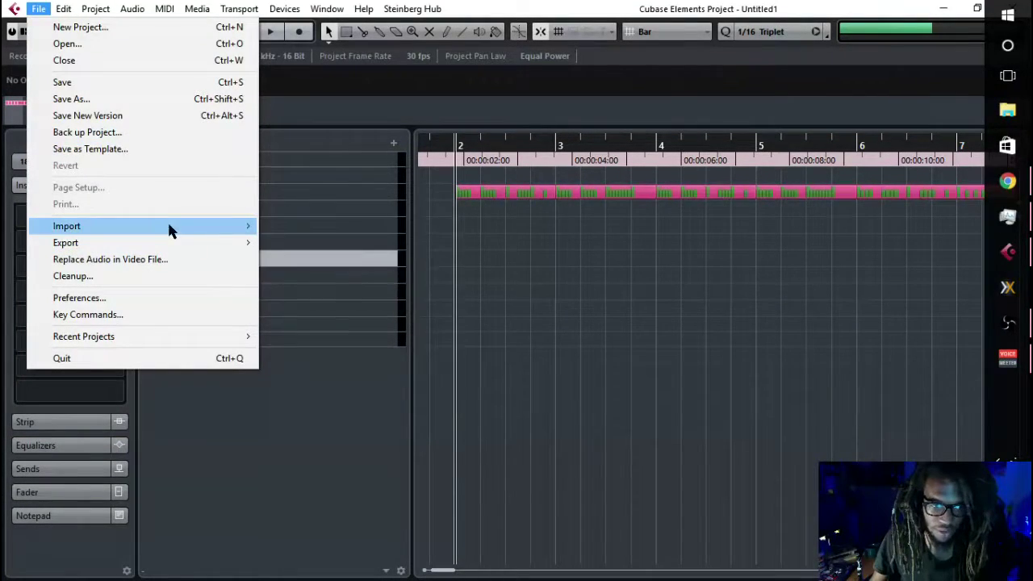
mouse_move(225, 228)
left_click(300, 225)
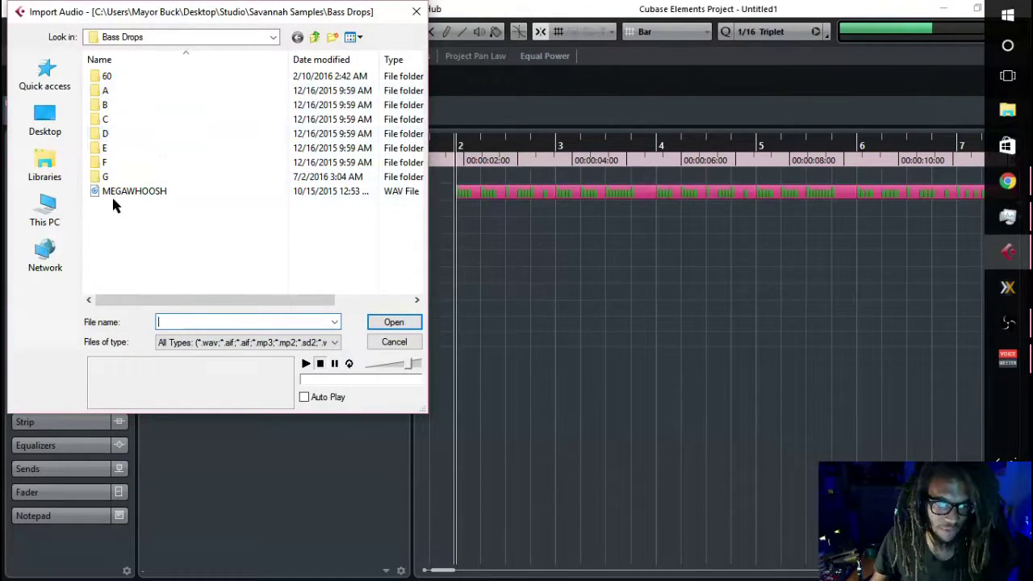
left_click(134, 91)
double_click(134, 92)
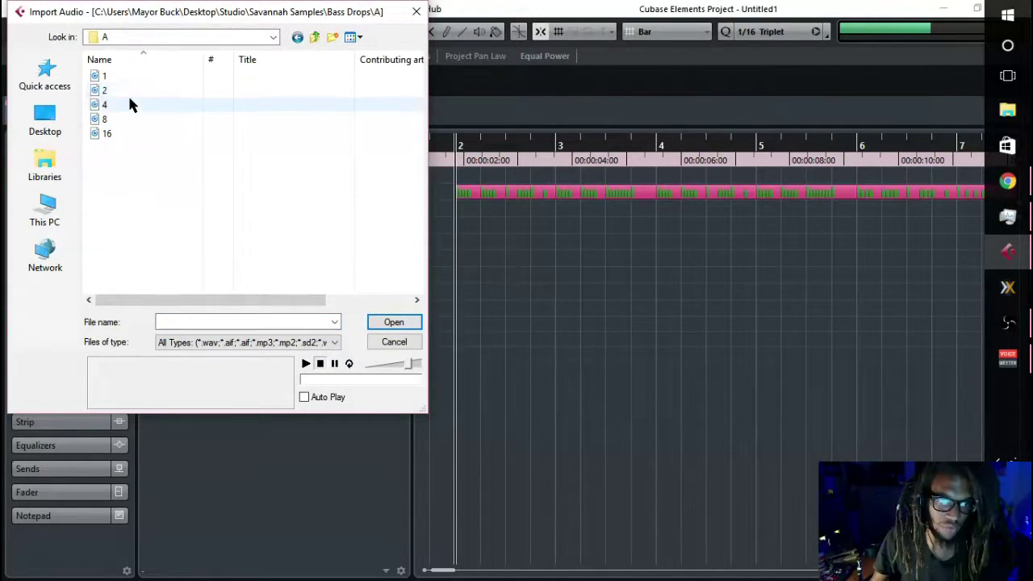
double_click(130, 100)
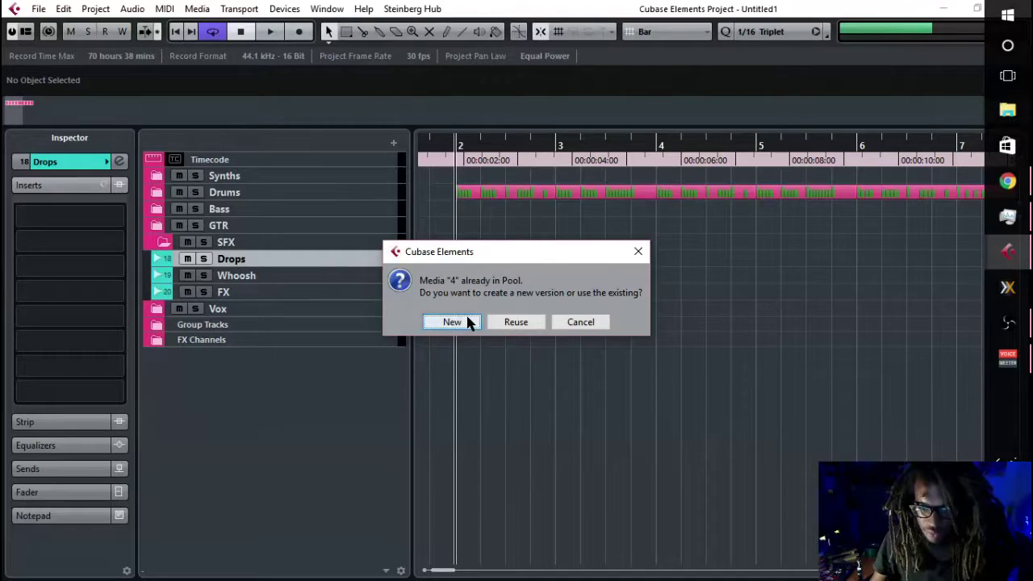
left_click(471, 322)
left_click(559, 371)
- Copy the bass drop on the Drops track to bar 6 while playing back the drums
key("space")
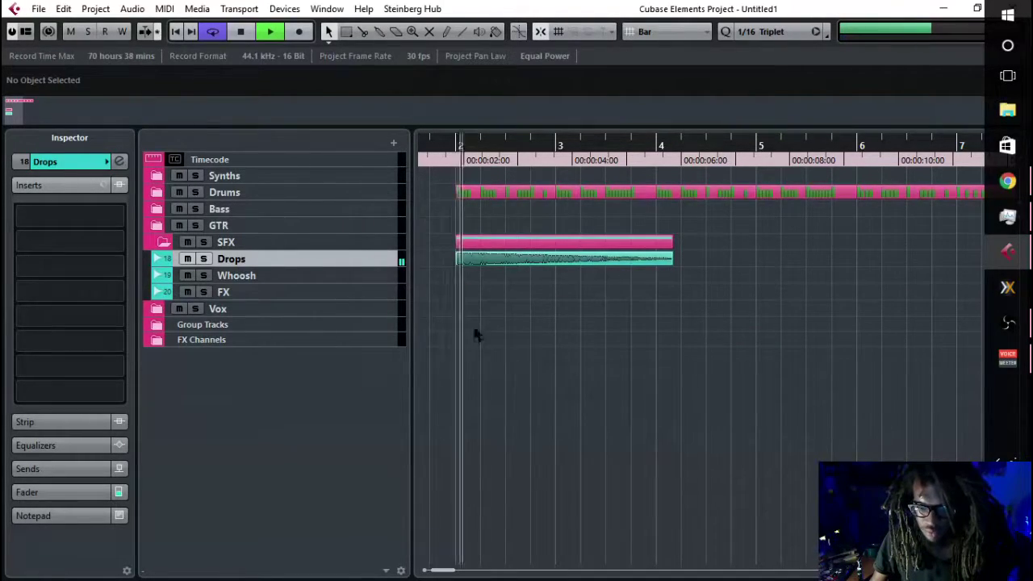
key("g")
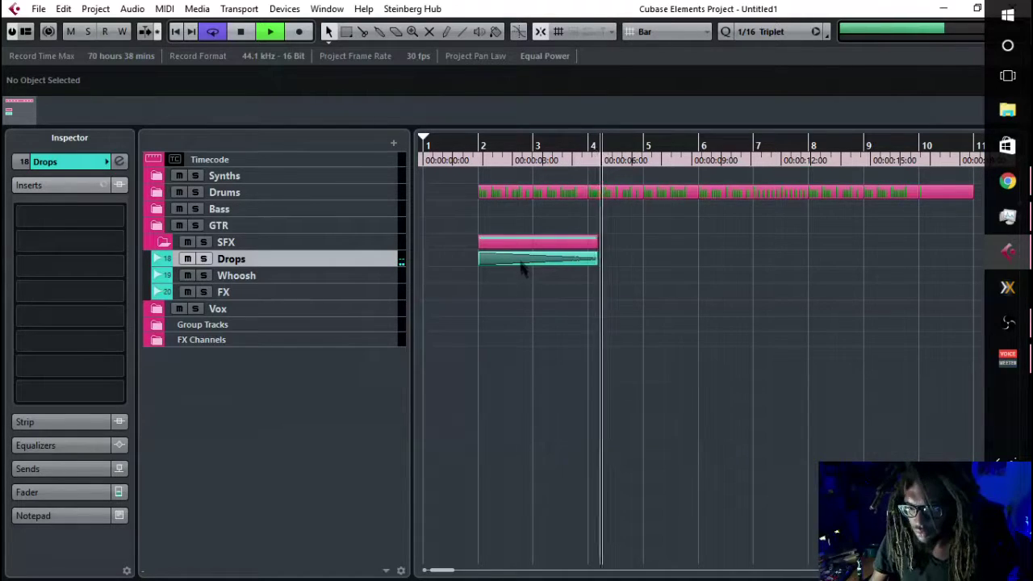
left_click_drag(522, 267, 779, 258)
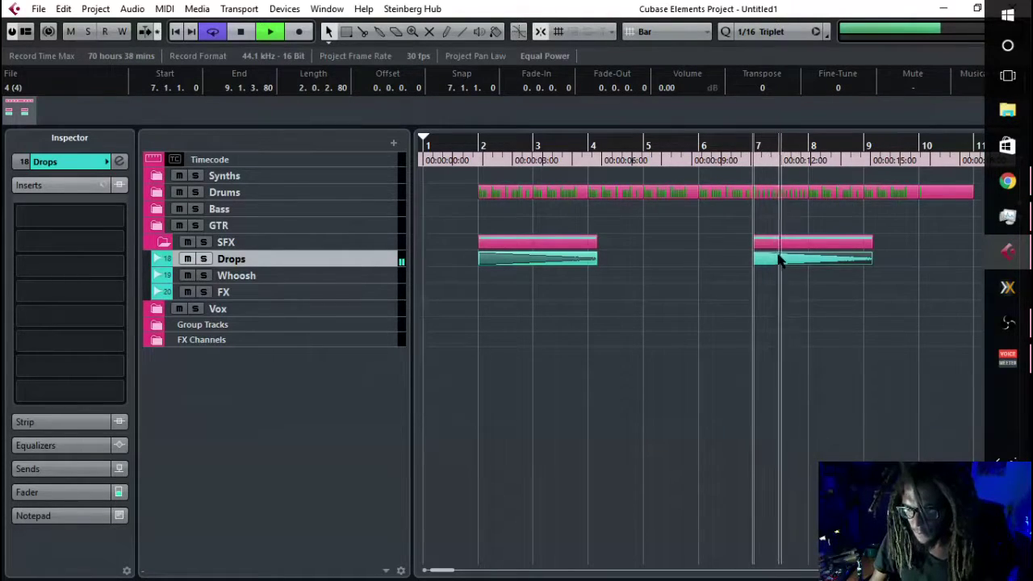
left_click_drag(777, 259, 735, 266)
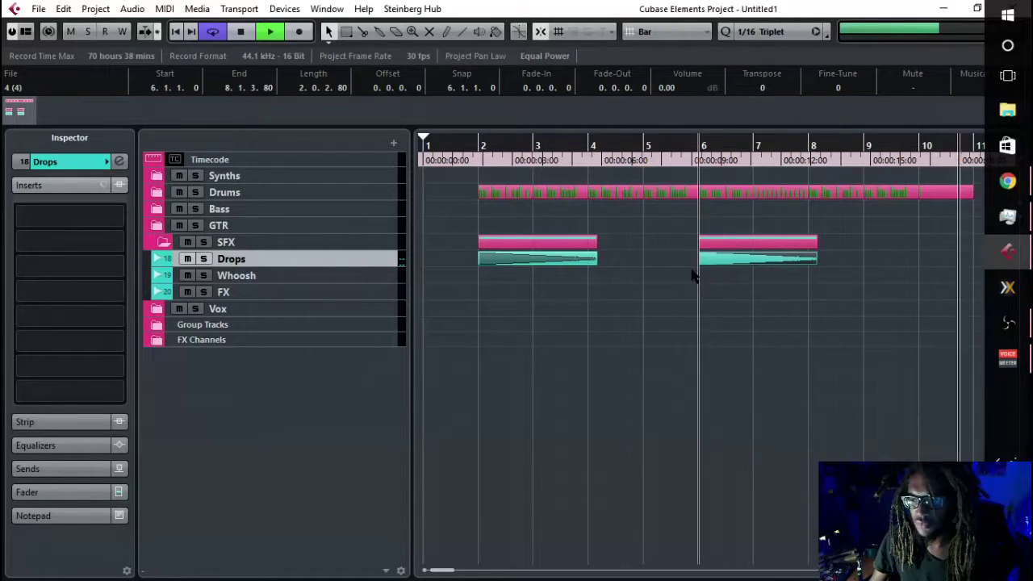
key("space")
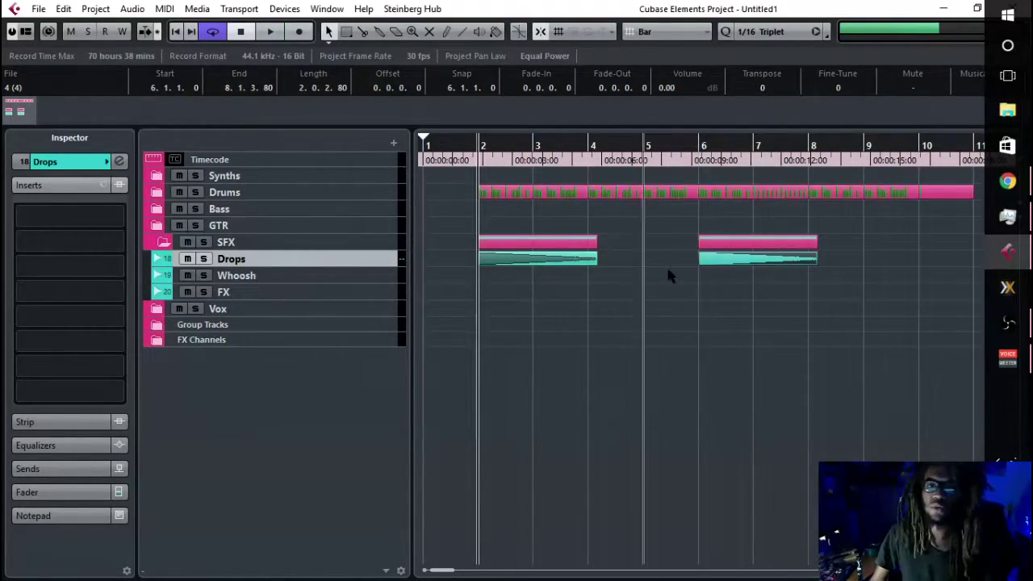